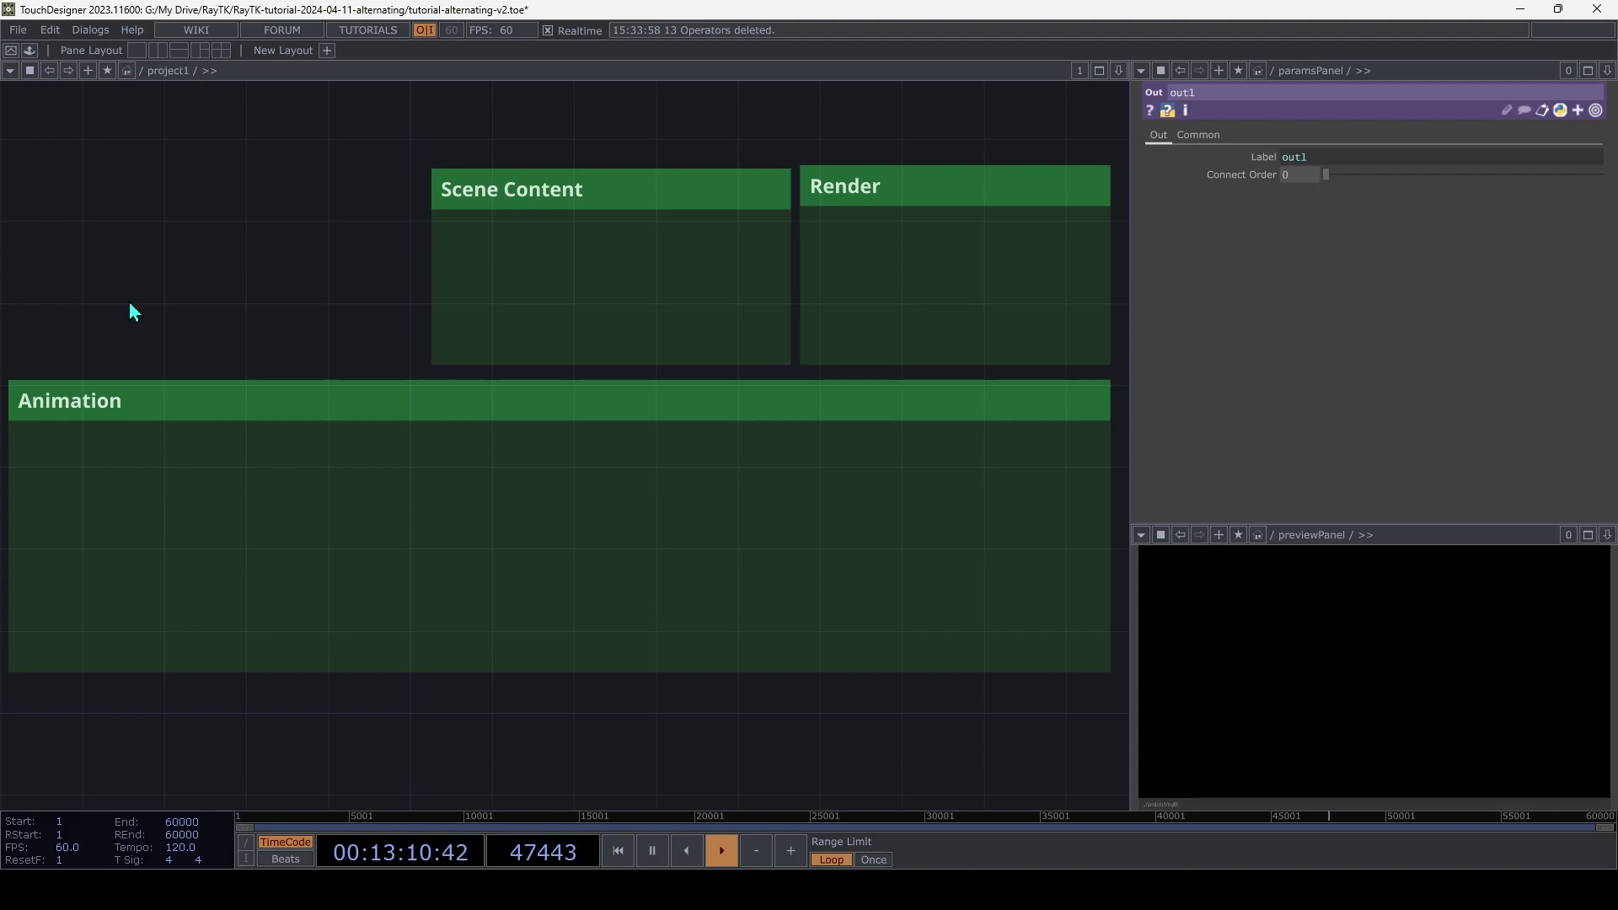
Step up to the root network, then back into project1 to show its Scene Content, Render and Animation boxes
{"action": "key", "text": "u"}
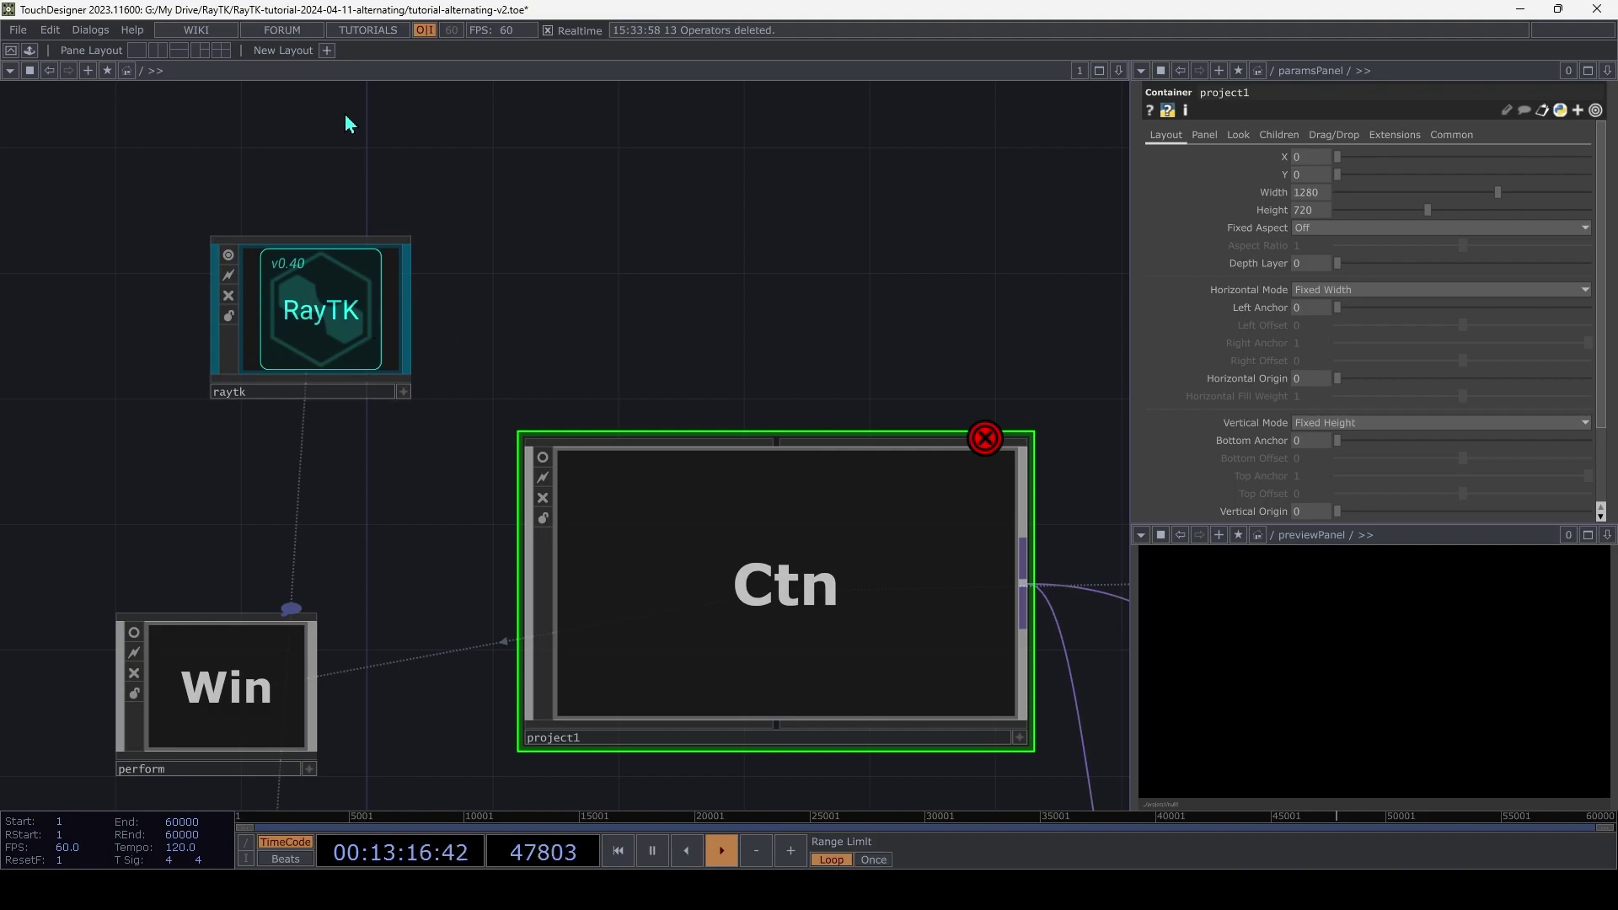
{"action": "key", "text": "i"}
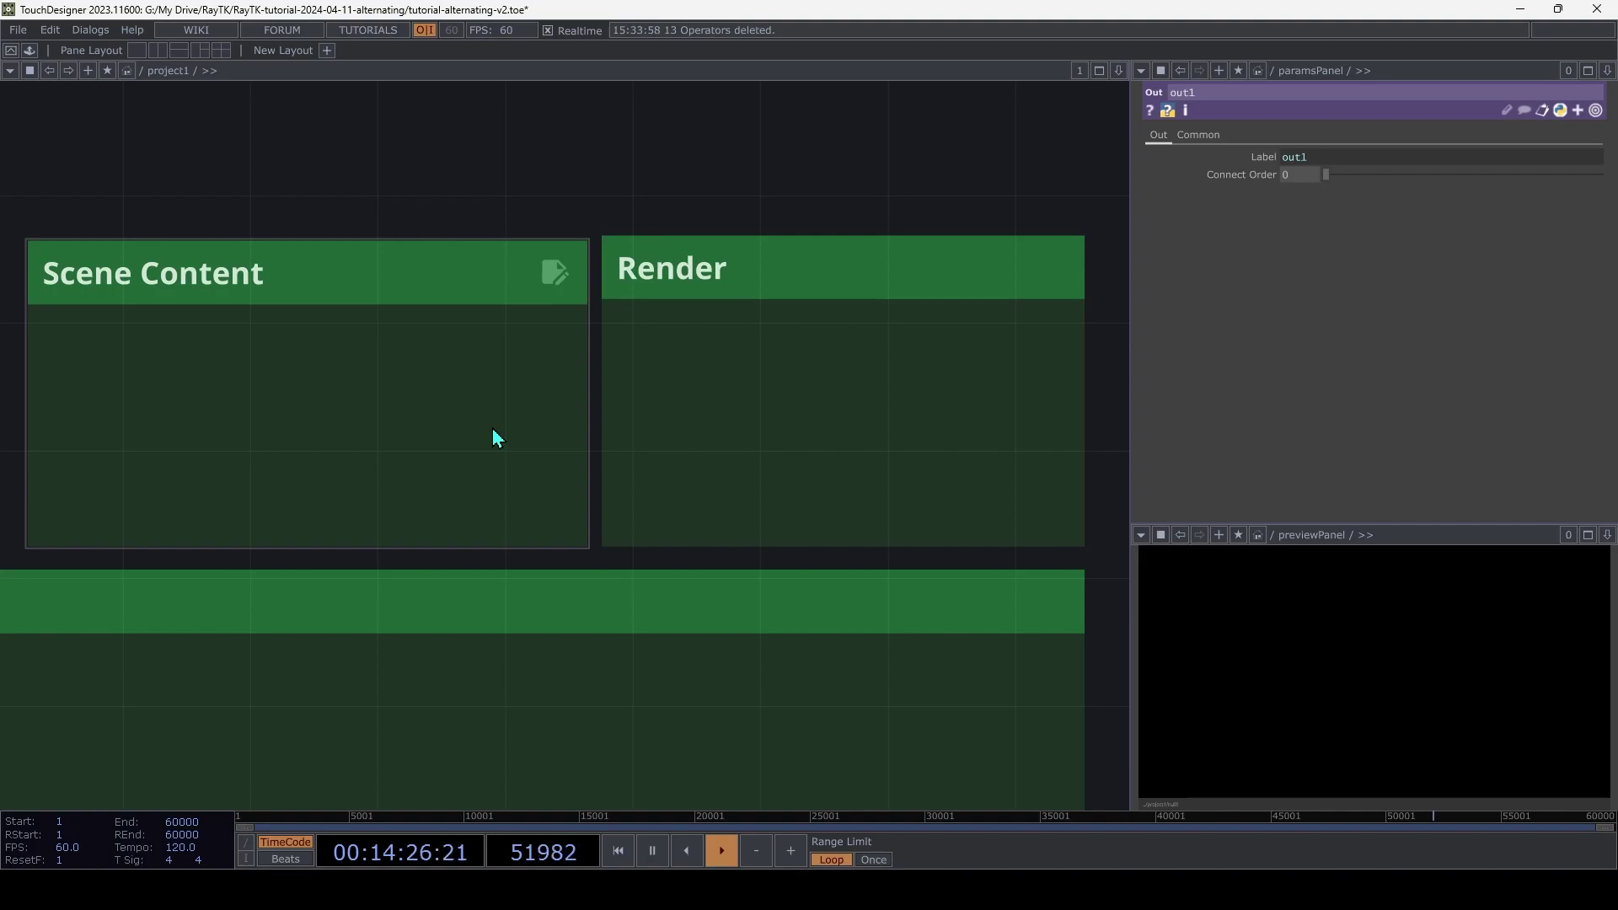
Add a boxFrameSdf from the RayTK palette to Scene Content and set its Scale to 0.7
{"action": "key", "text": "alt+r"}
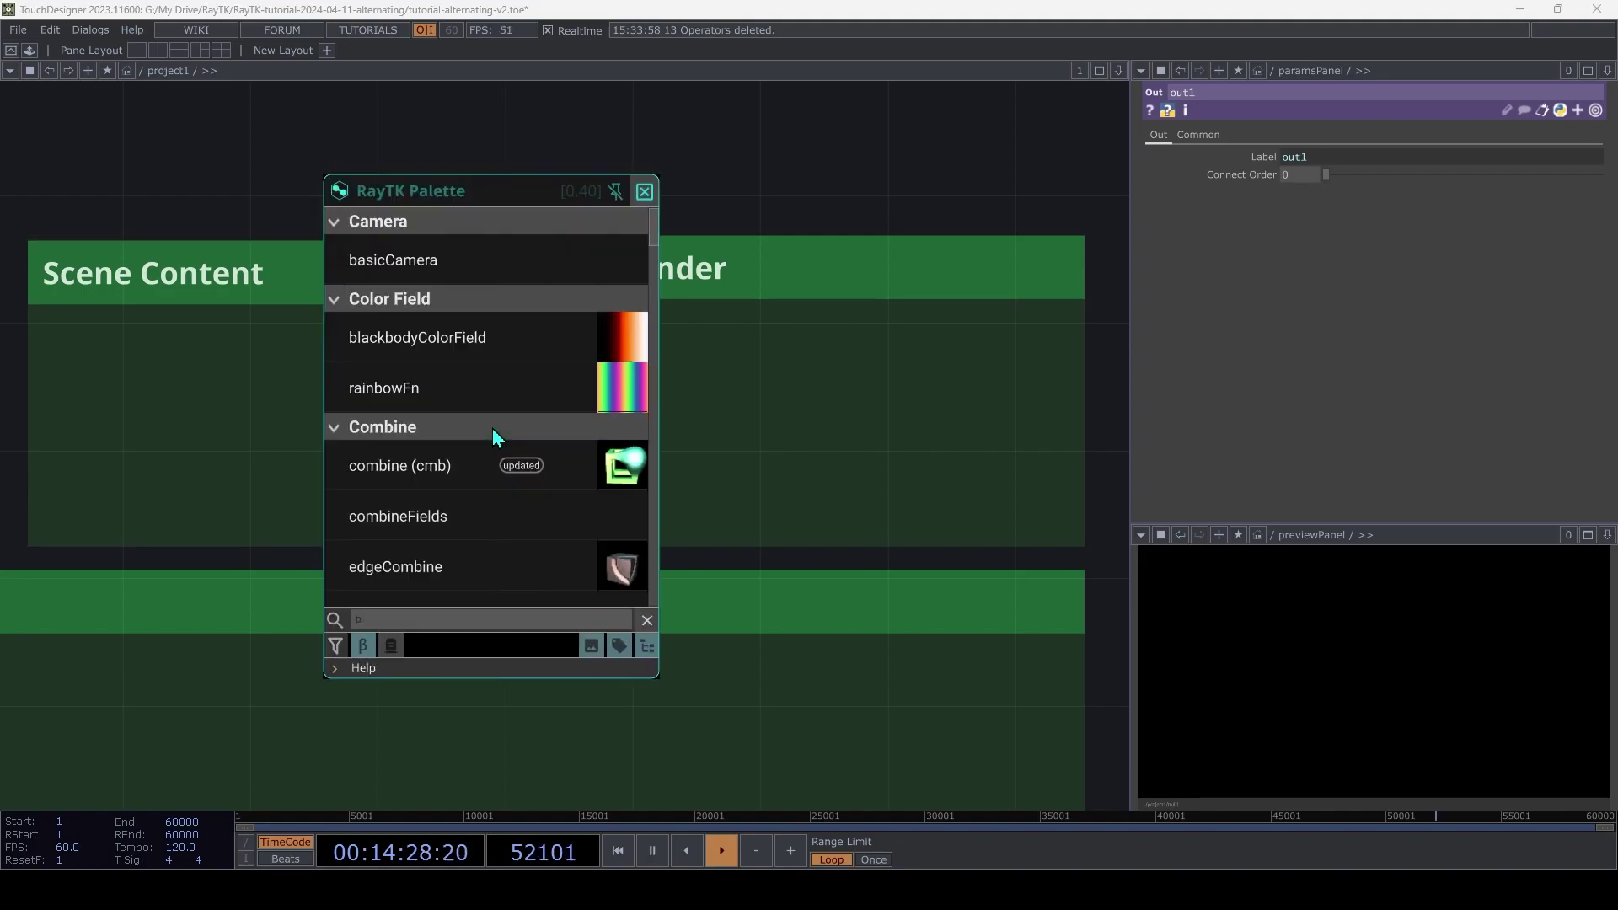
{"action": "type", "text": "boxf"}
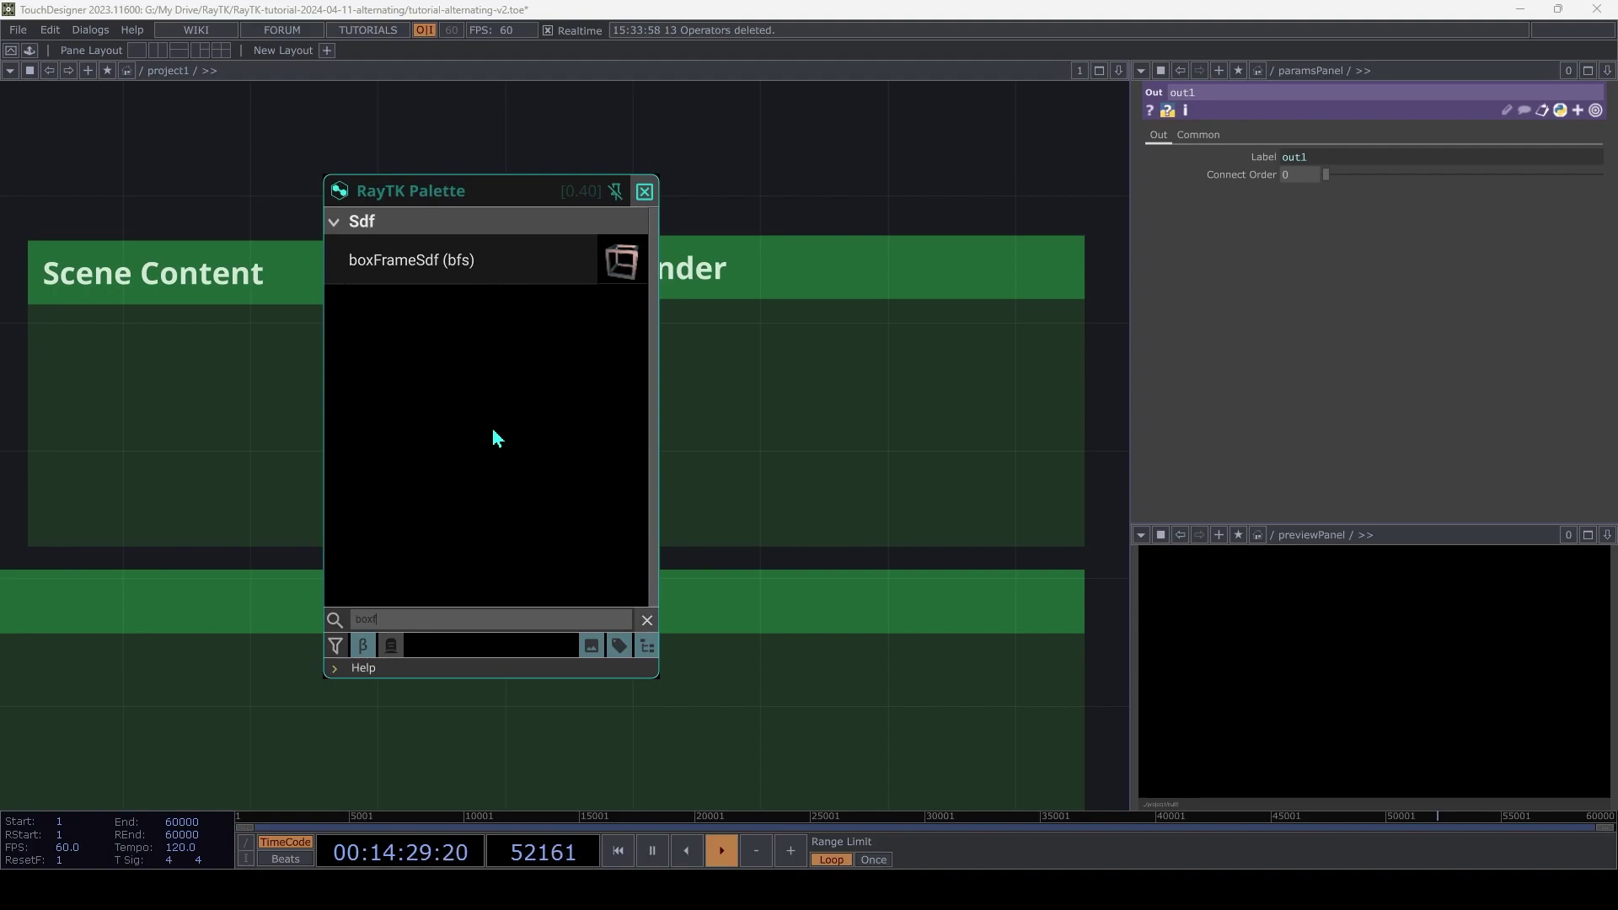
{"action": "left_click", "coordinate": [401, 268]}
{"action": "left_click", "coordinate": [127, 438]}
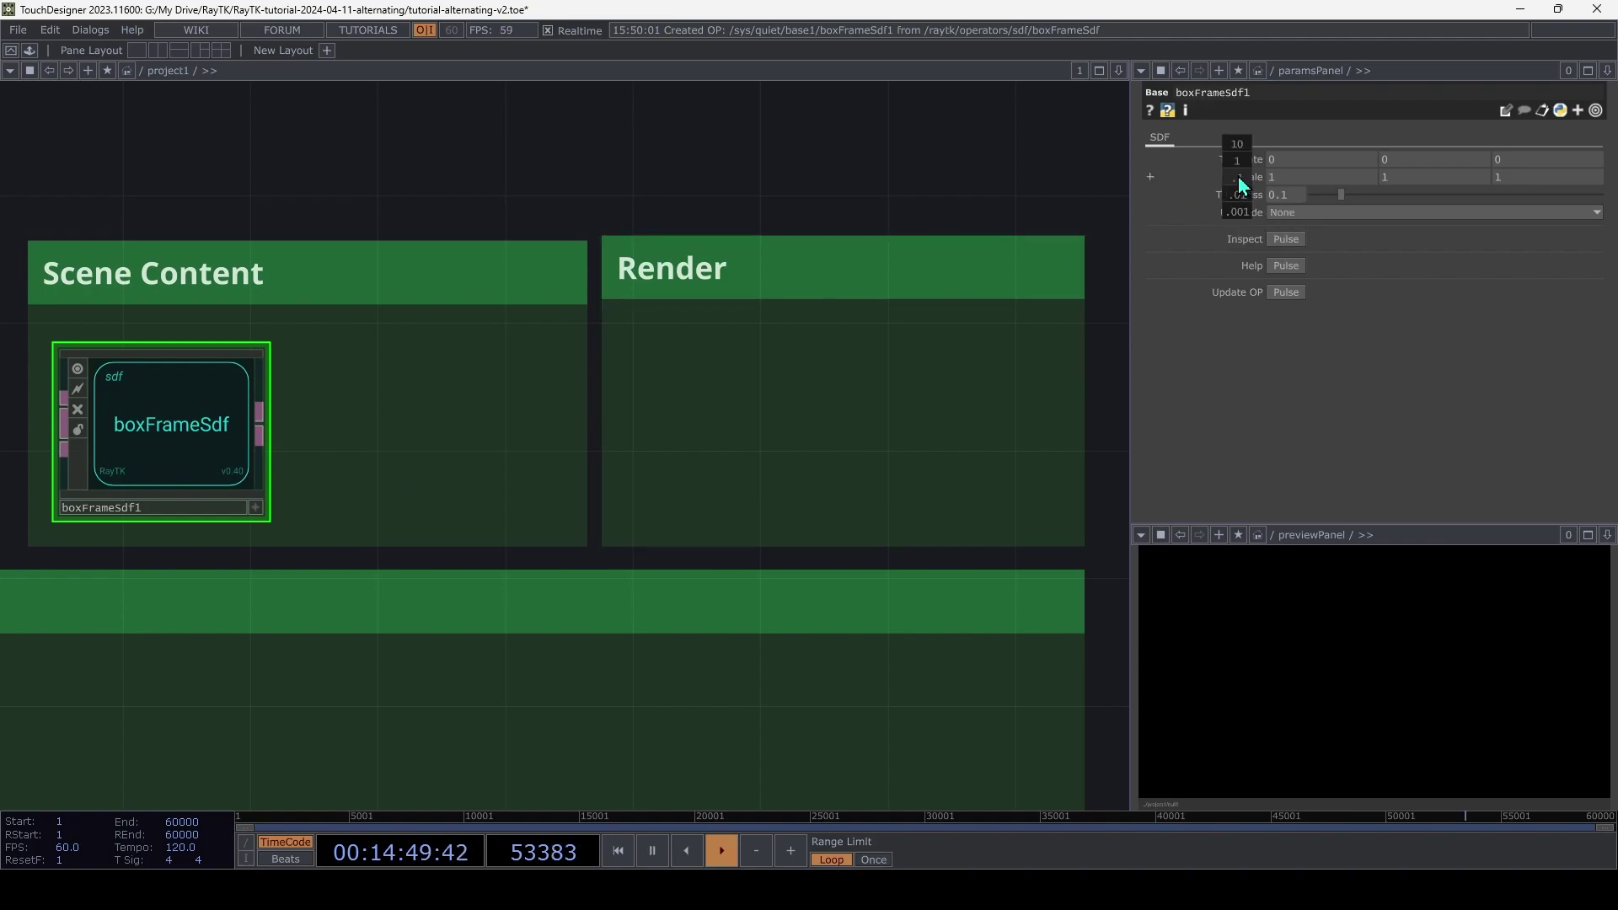
{"action": "middle_click_drag", "start_coordinate": [1237, 179], "coordinate": [1232, 155]}
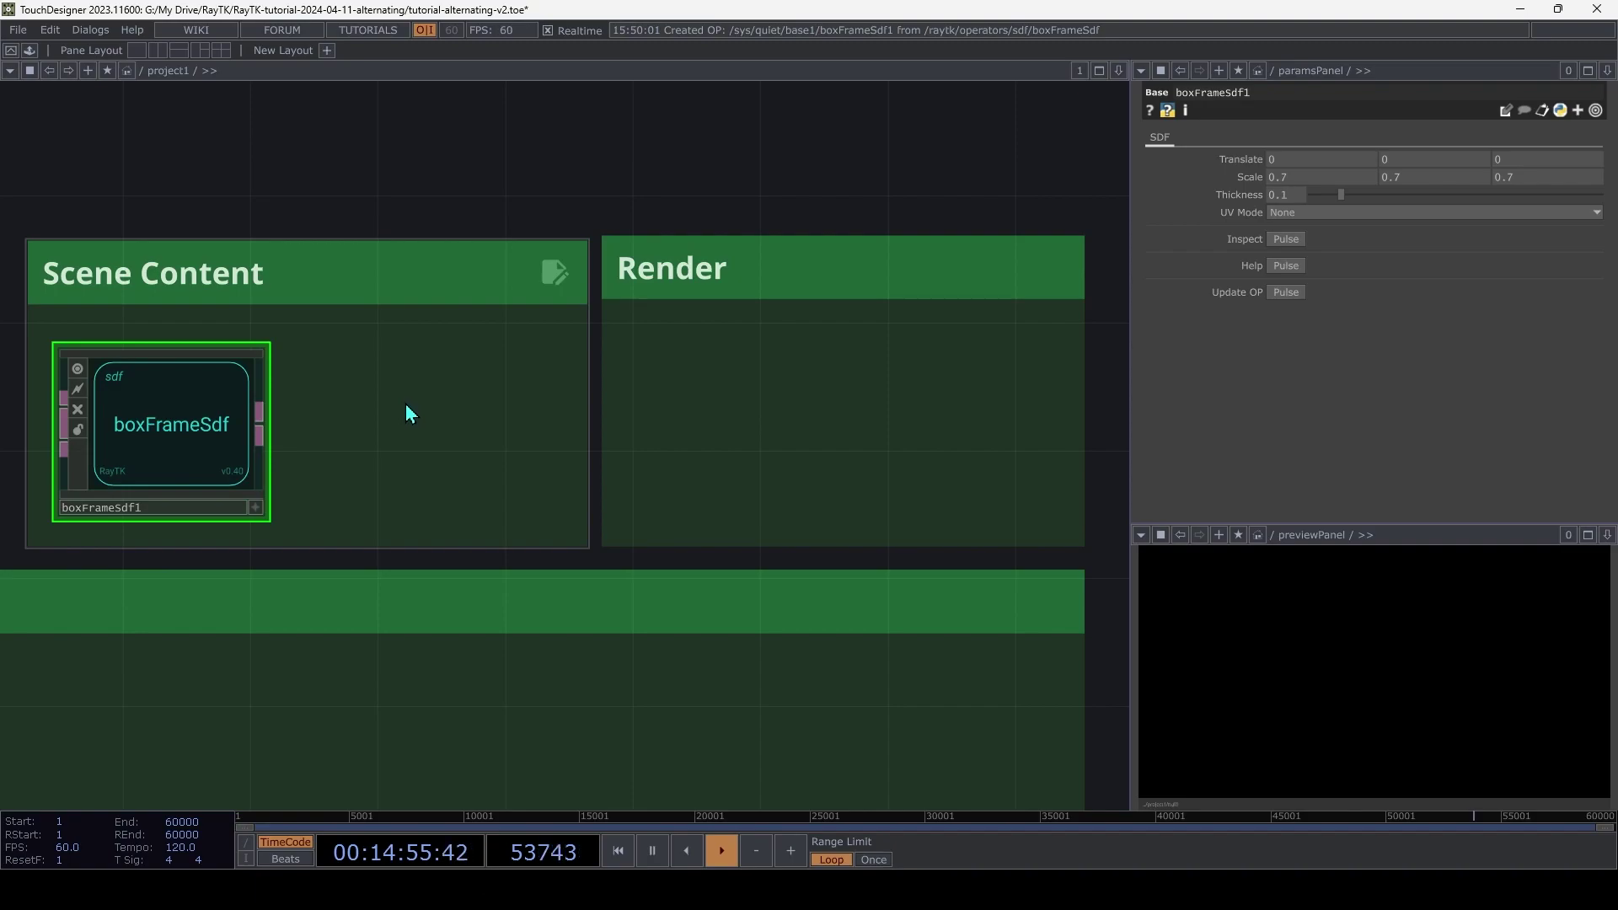
Add a RayTK rotate operator and wire boxFrameSdf1's output into it
{"action": "key", "text": "alt+r"}
{"action": "type", "text": "rot"}
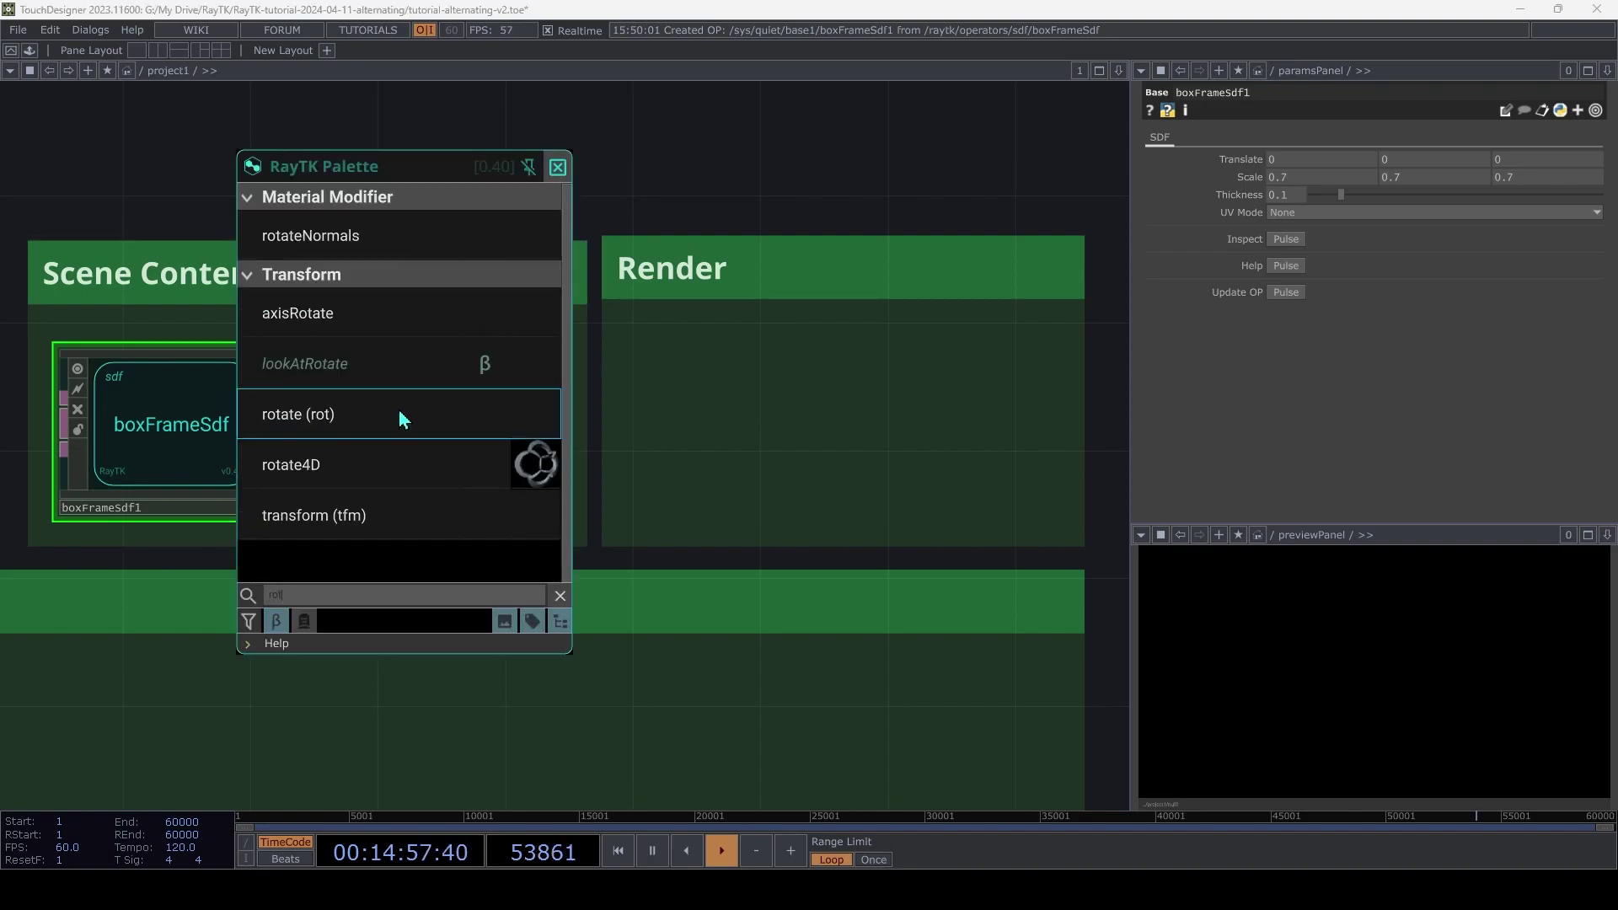
{"action": "left_click", "coordinate": [401, 419]}
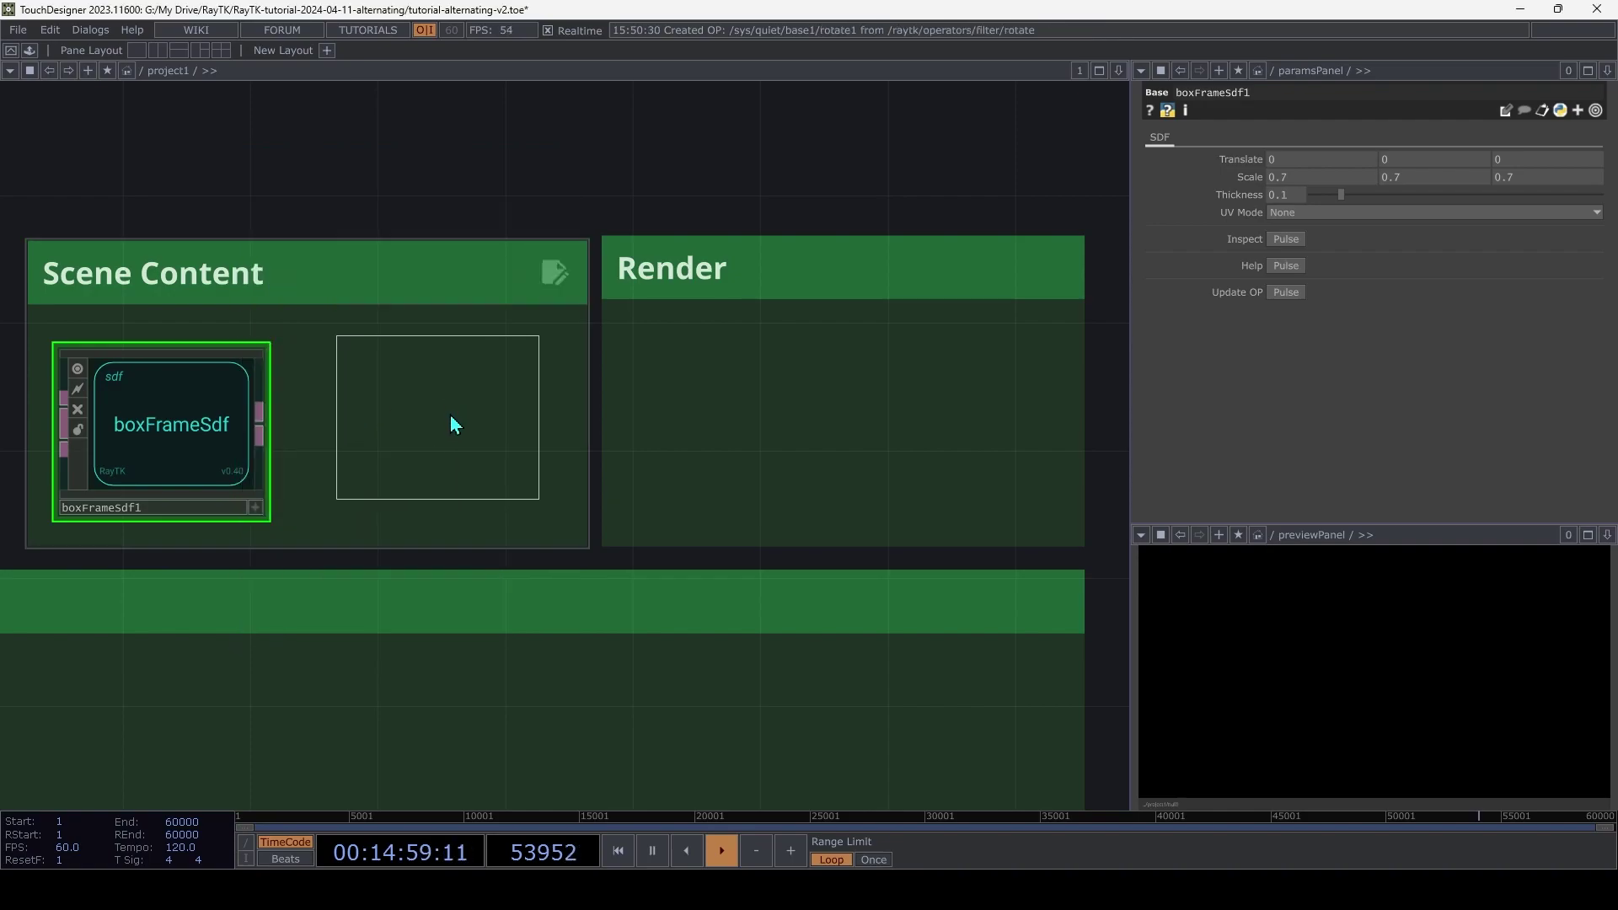
{"action": "left_click", "coordinate": [412, 453]}
{"action": "left_click_drag", "start_coordinate": [320, 397], "coordinate": [260, 416]}
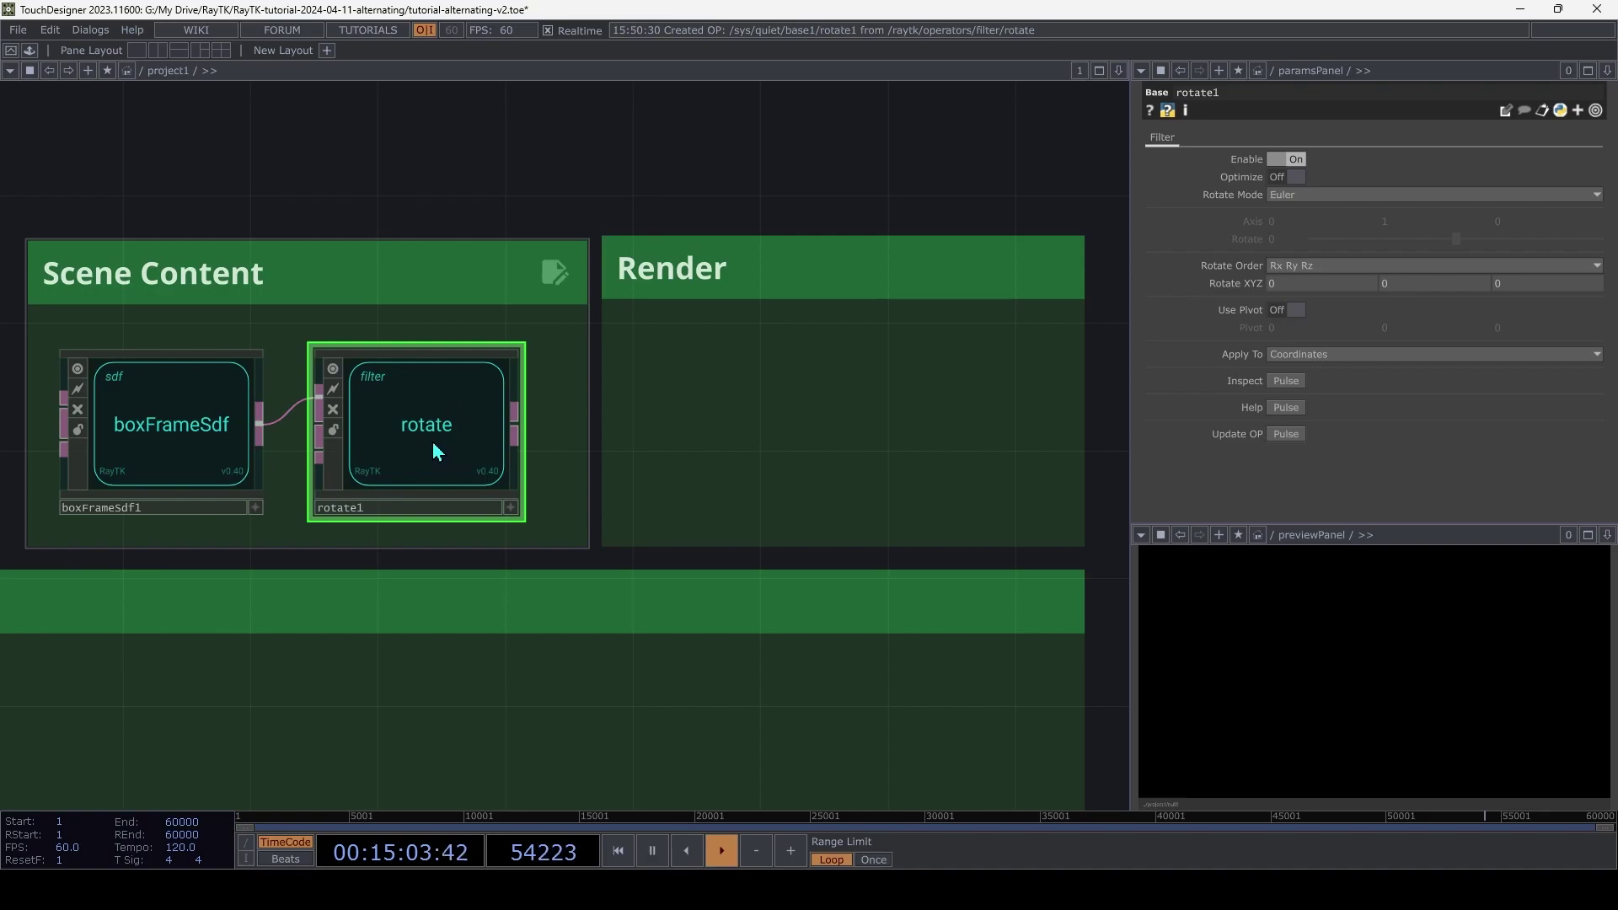
Add a raymarchRender3D fed by rotate1 and wire its output into a new null1 in the Render box
{"action": "right_click", "coordinate": [726, 411]}
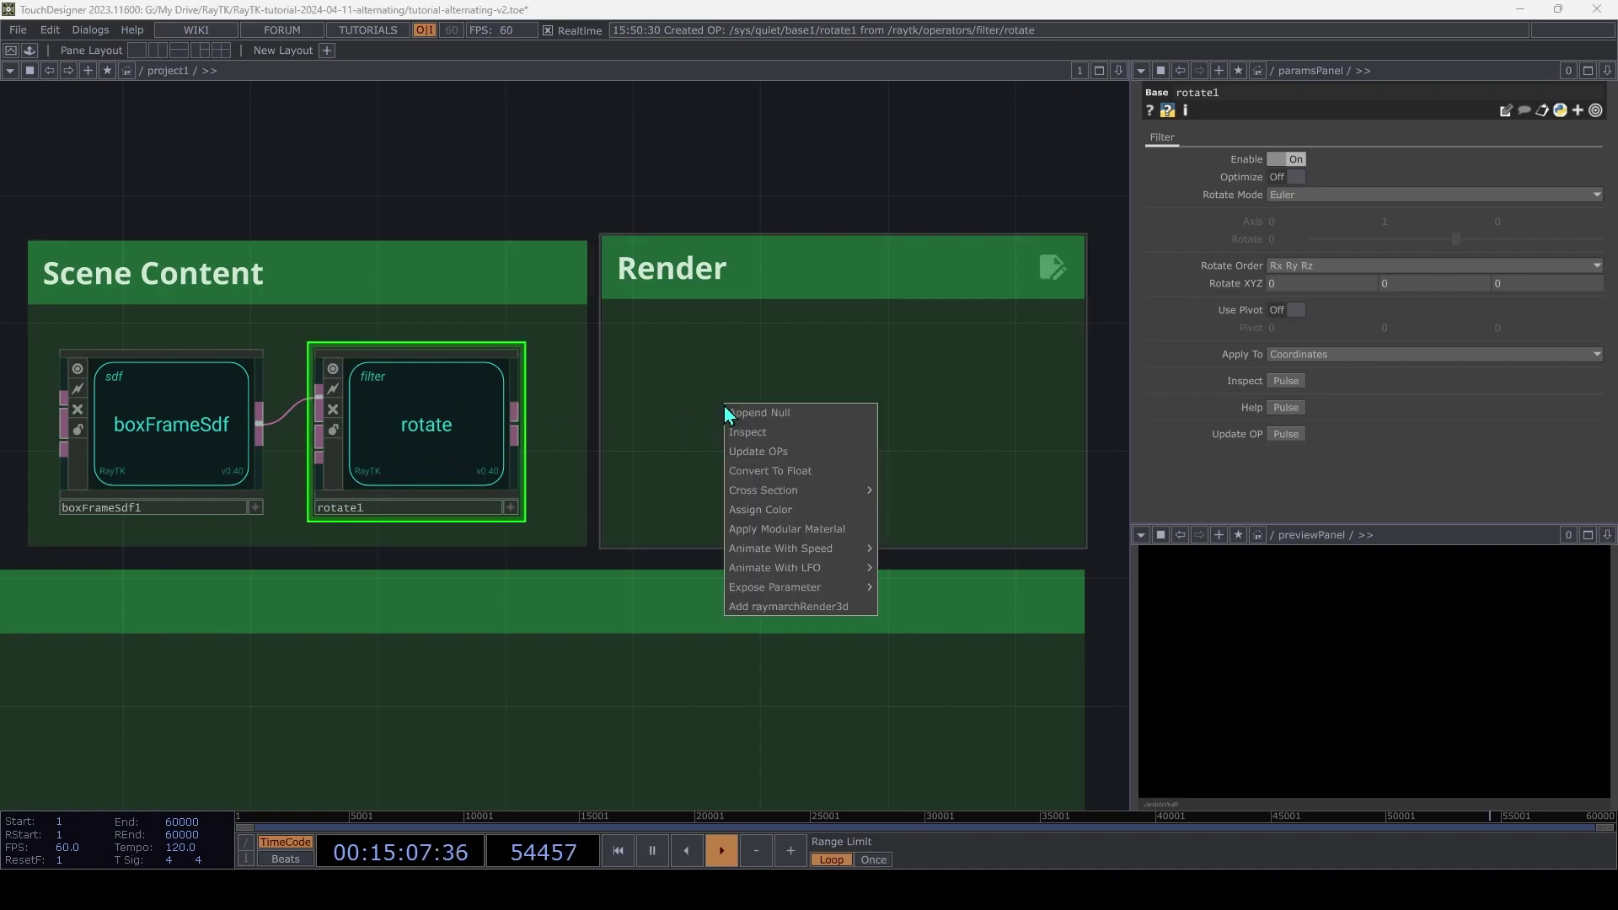
{"action": "left_click", "coordinate": [796, 607]}
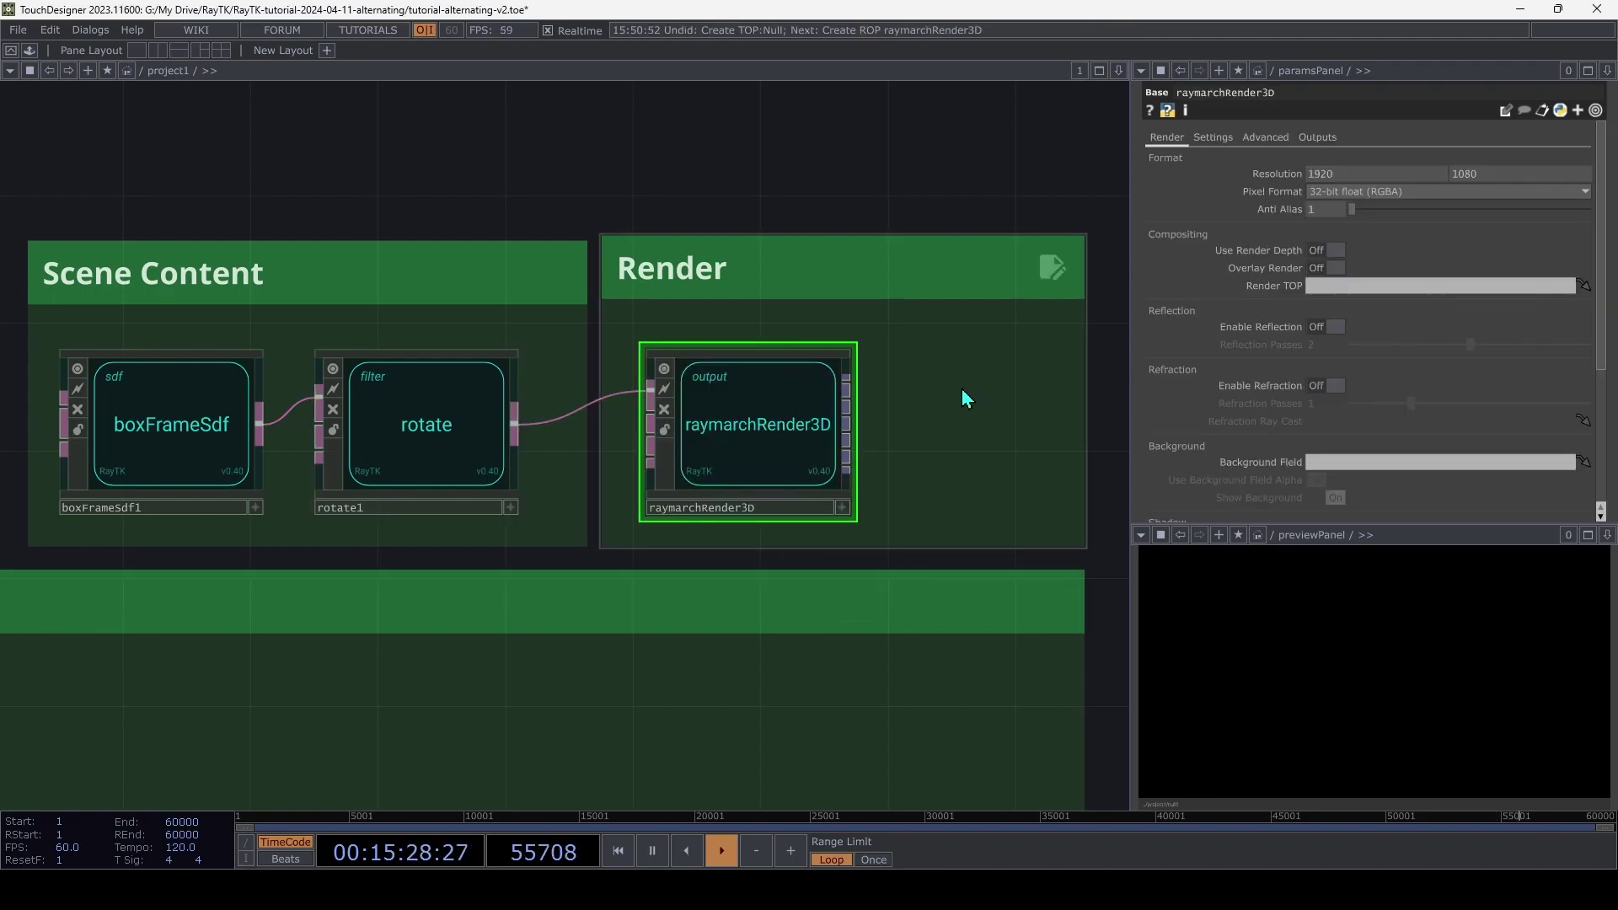
{"action": "key", "text": "Tab"}
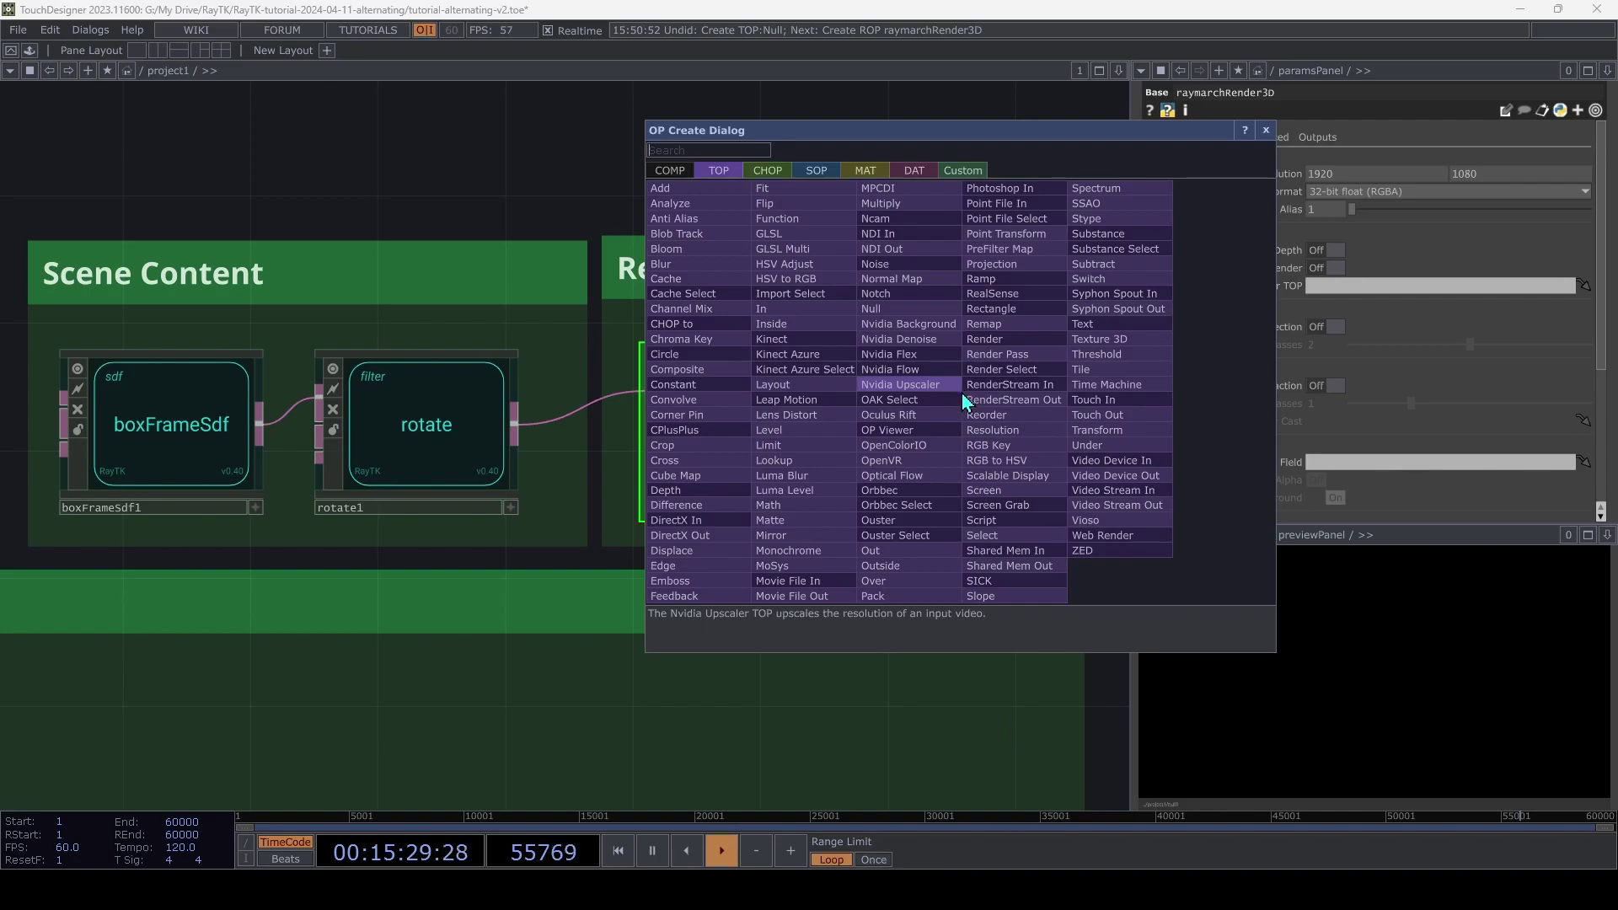
{"action": "type", "text": "null"}
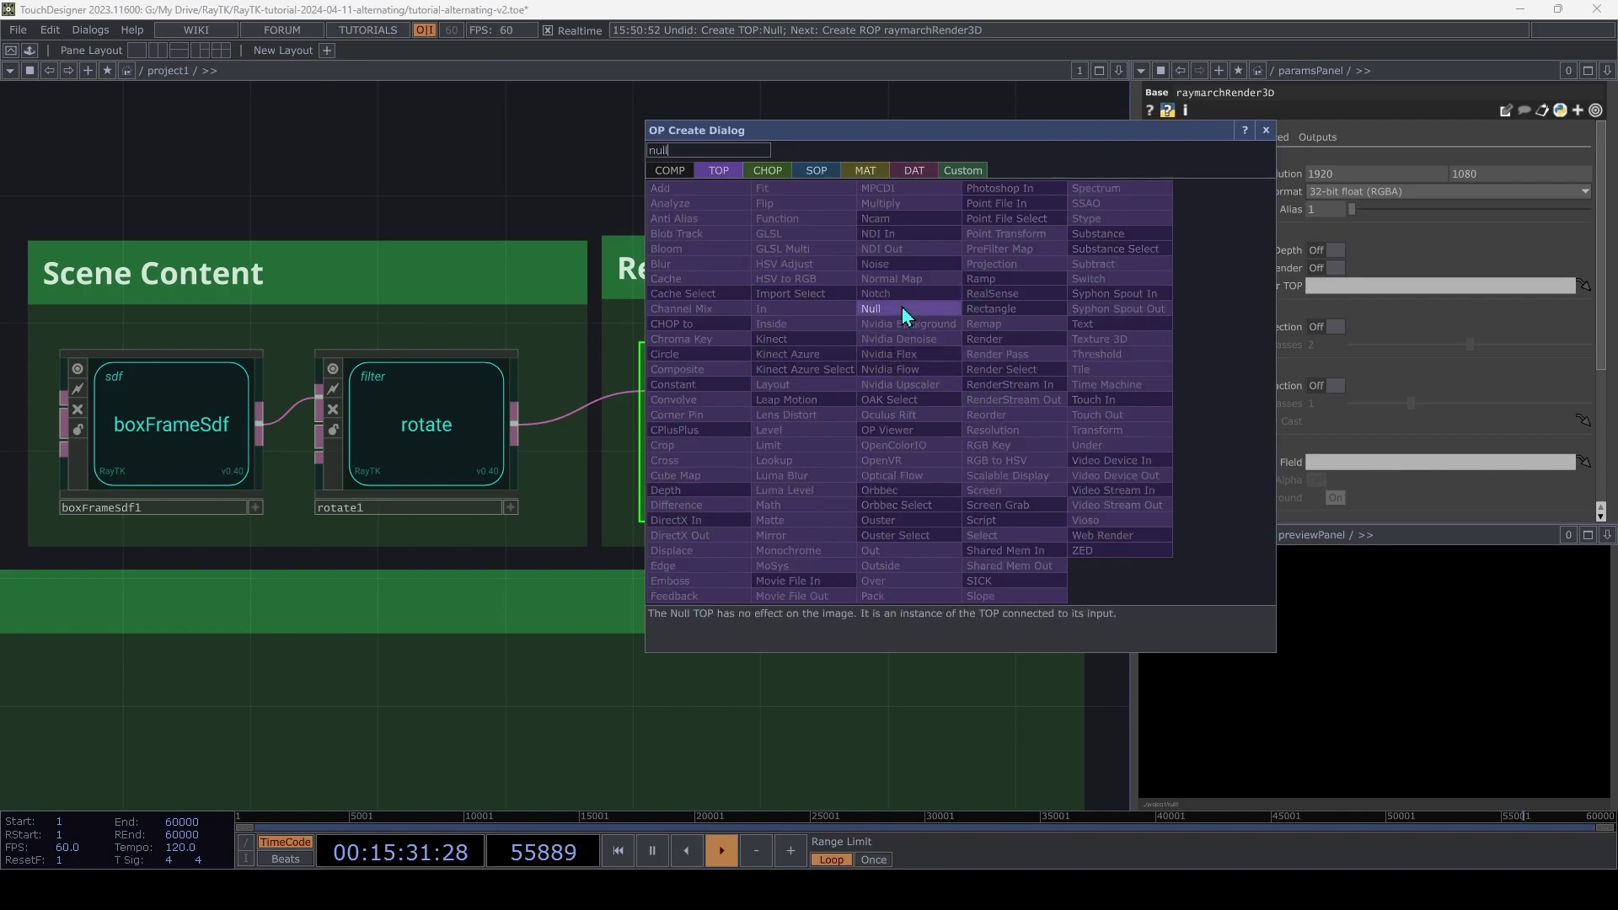
{"action": "left_click", "coordinate": [902, 306]}
{"action": "left_click", "coordinate": [961, 422]}
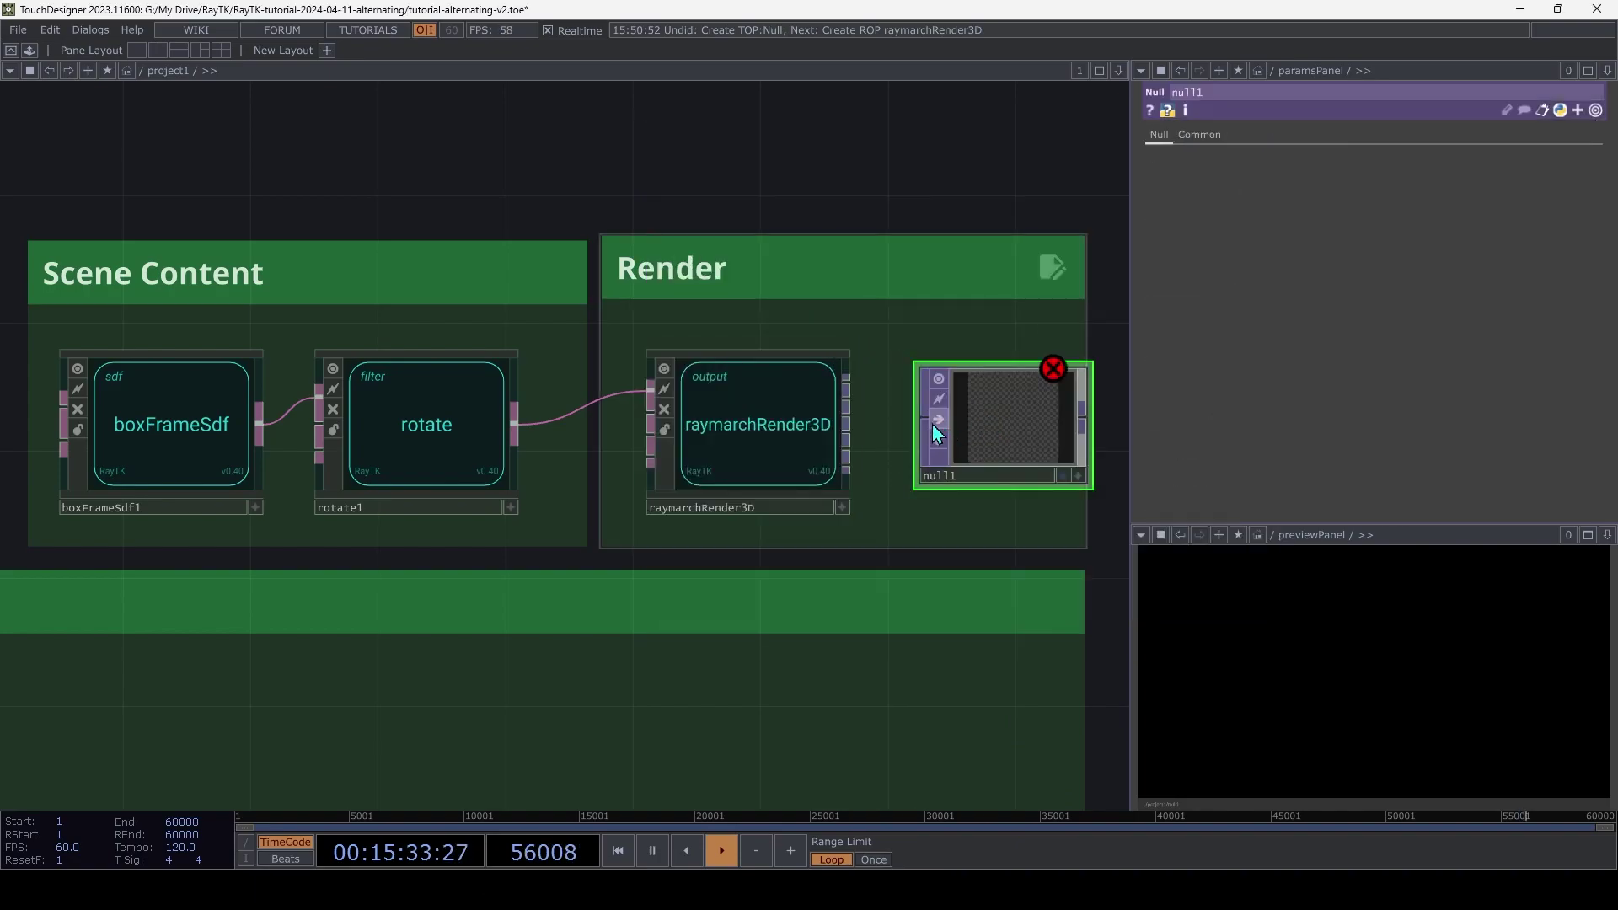
{"action": "left_click_drag", "start_coordinate": [846, 384], "coordinate": [961, 438]}
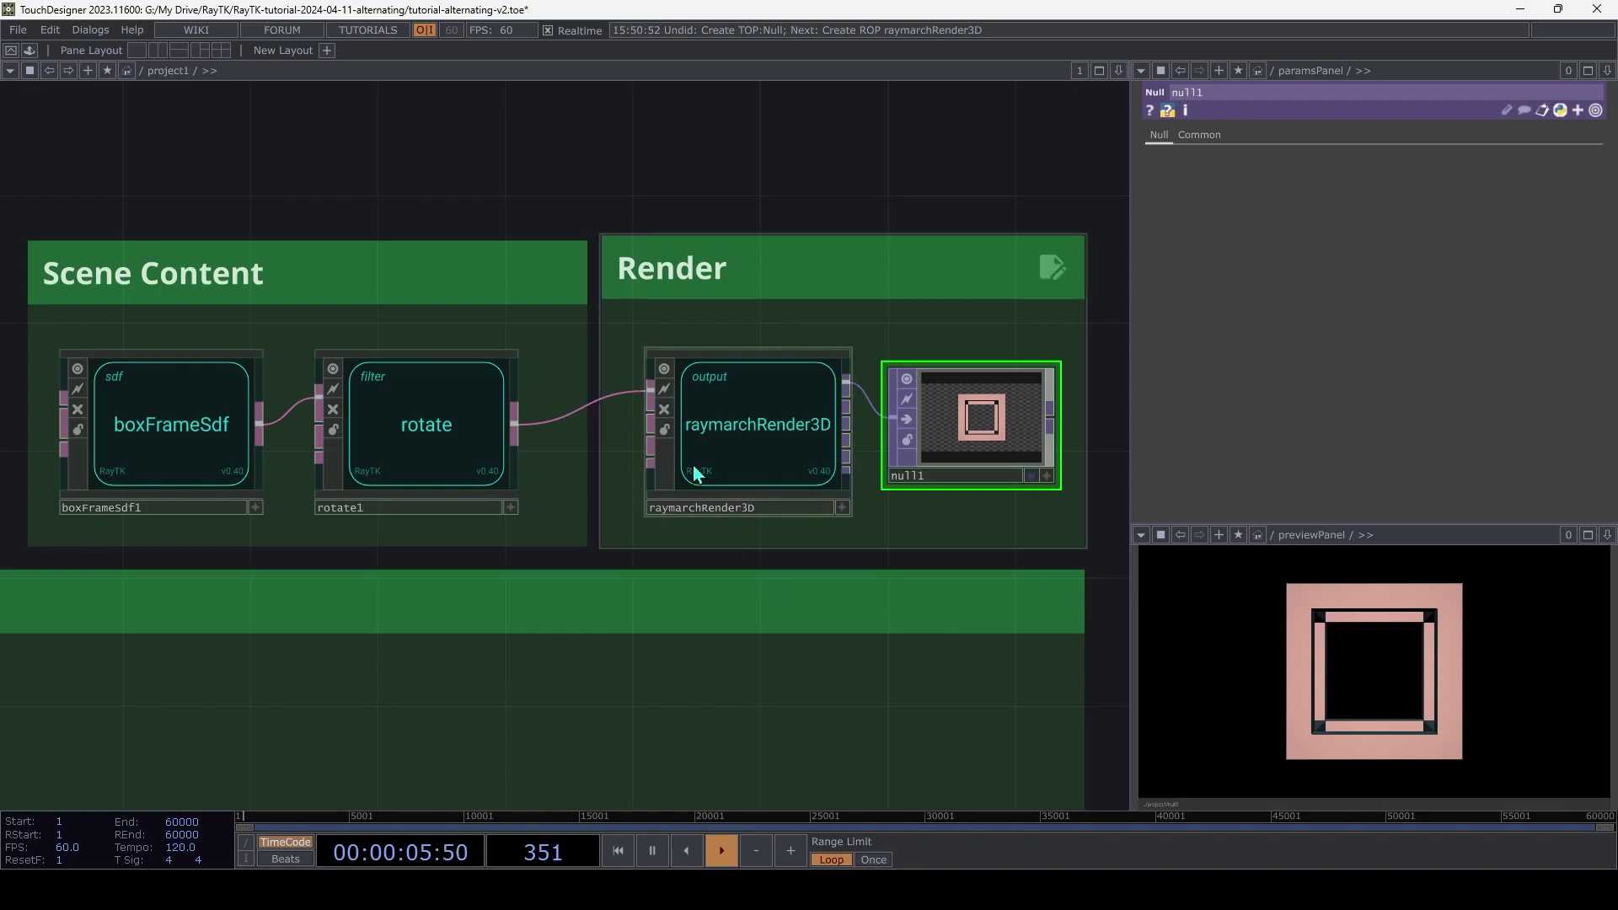
{"action": "left_click", "coordinate": [442, 413]}
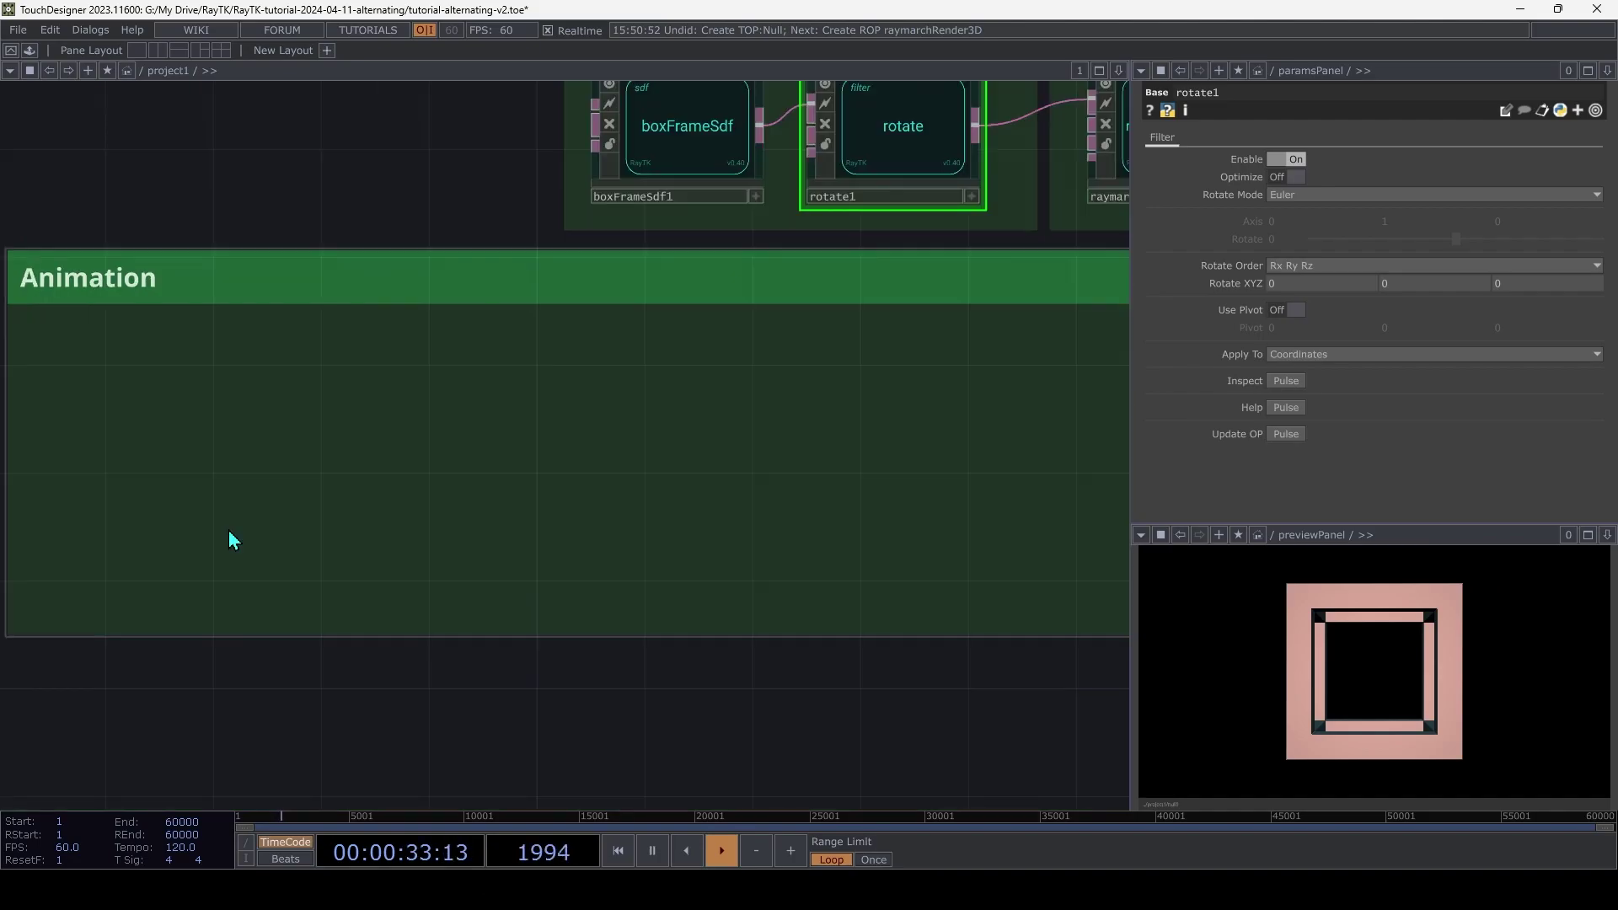
Add an LFO CHOP in the Animation box and set its Type to Pulse
{"action": "key", "text": "Tab"}
{"action": "type", "text": "lfo"}
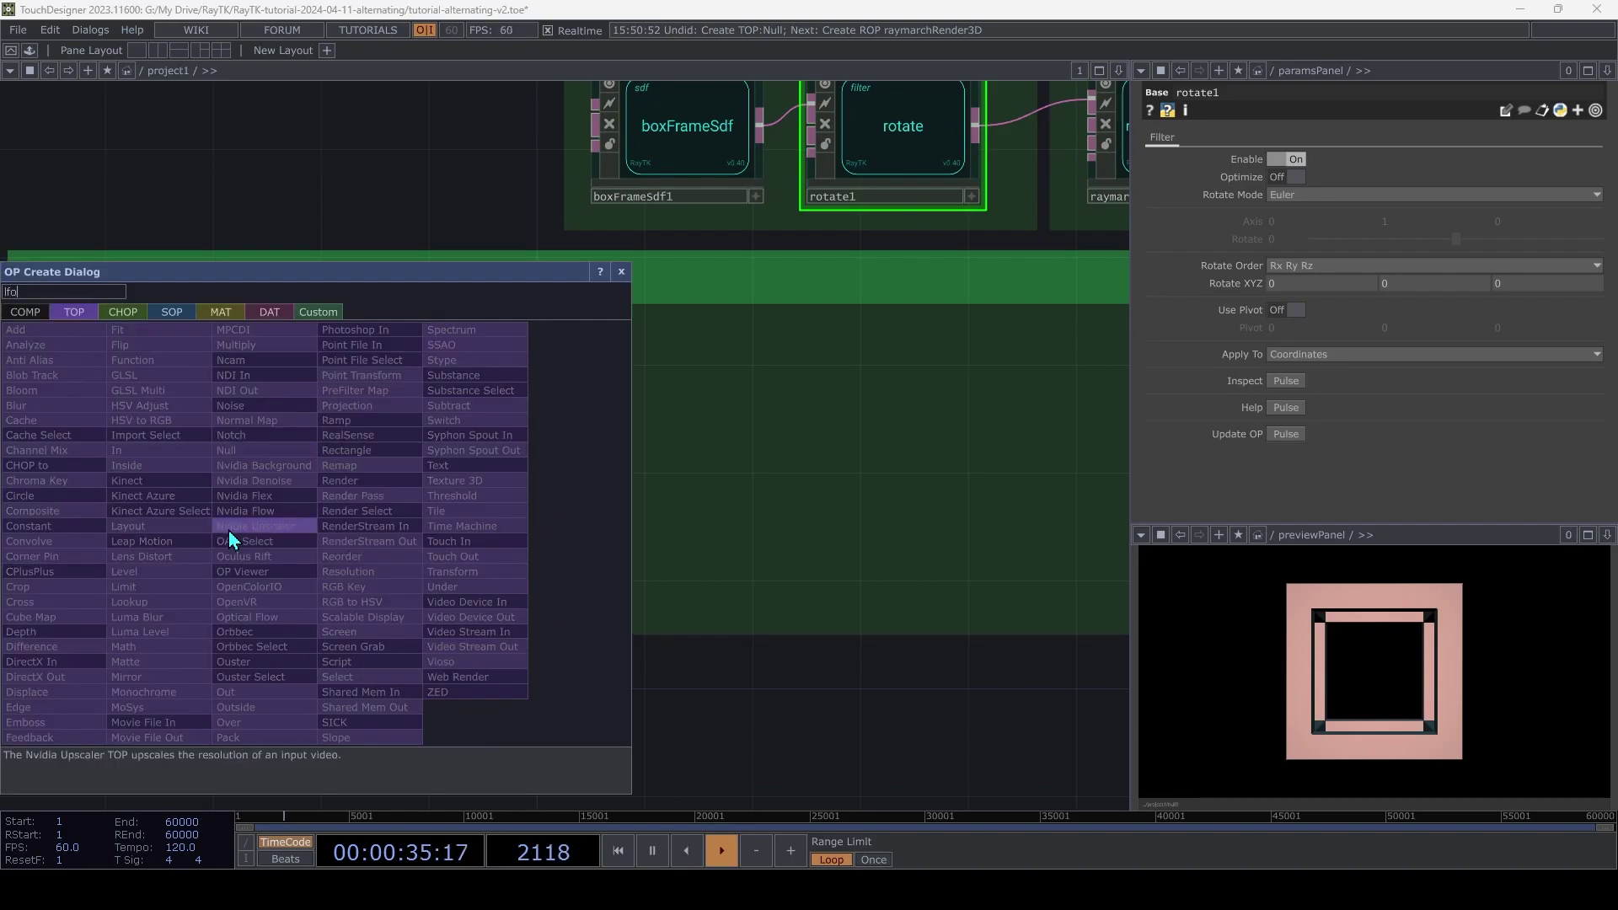
{"action": "left_click", "coordinate": [123, 312]}
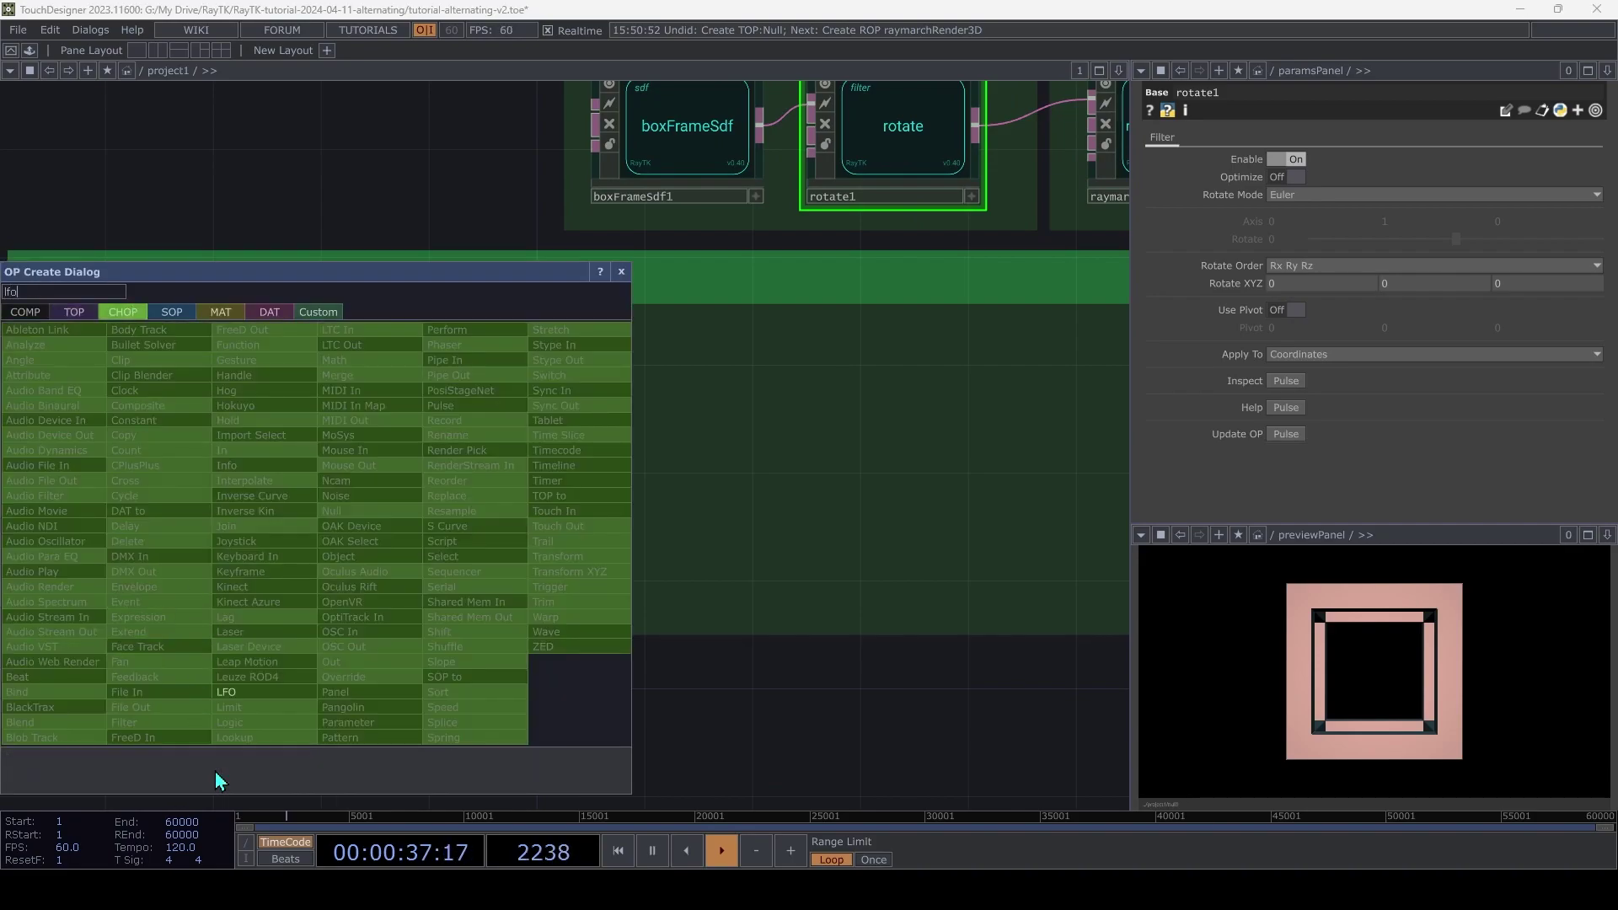
{"action": "left_click", "coordinate": [252, 693]}
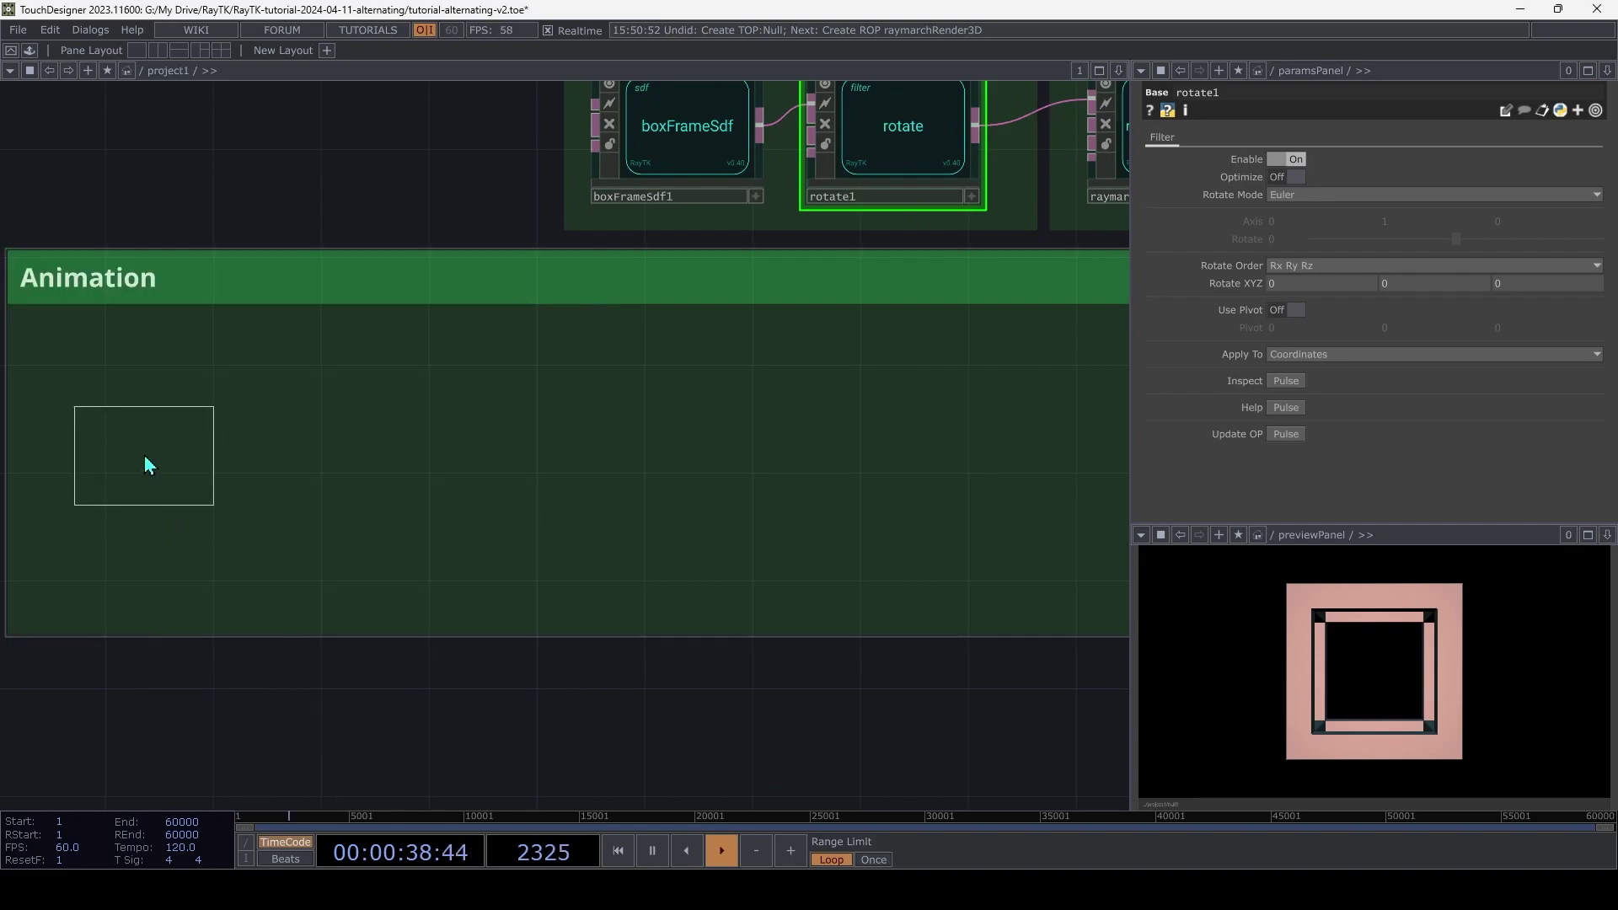
{"action": "left_click", "coordinate": [99, 449]}
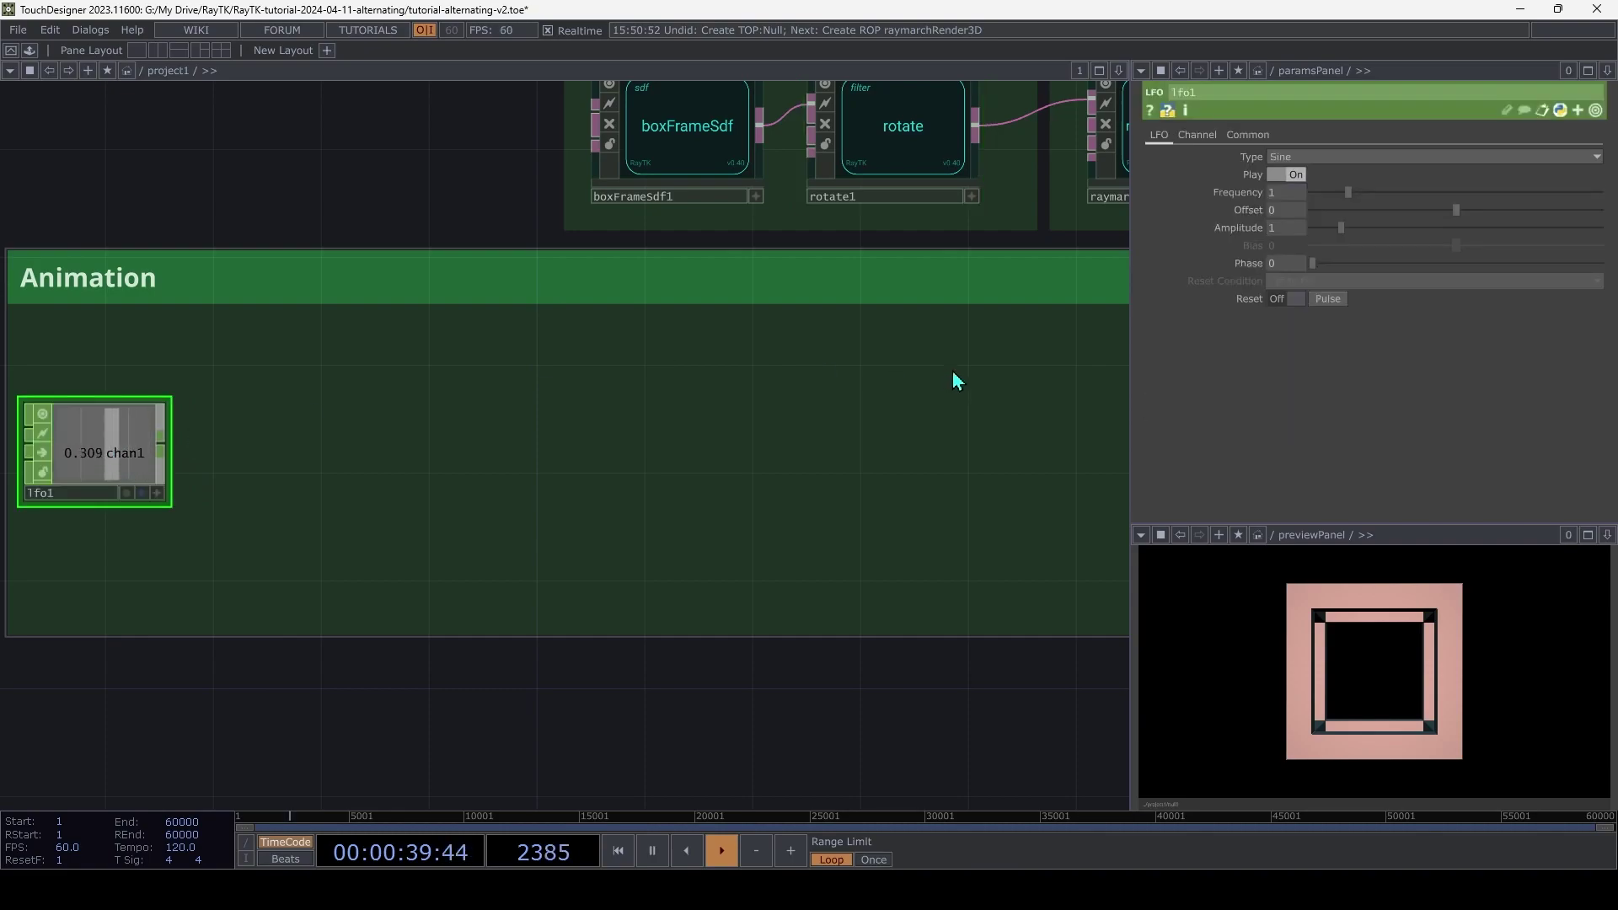
{"action": "left_click", "coordinate": [1281, 159]}
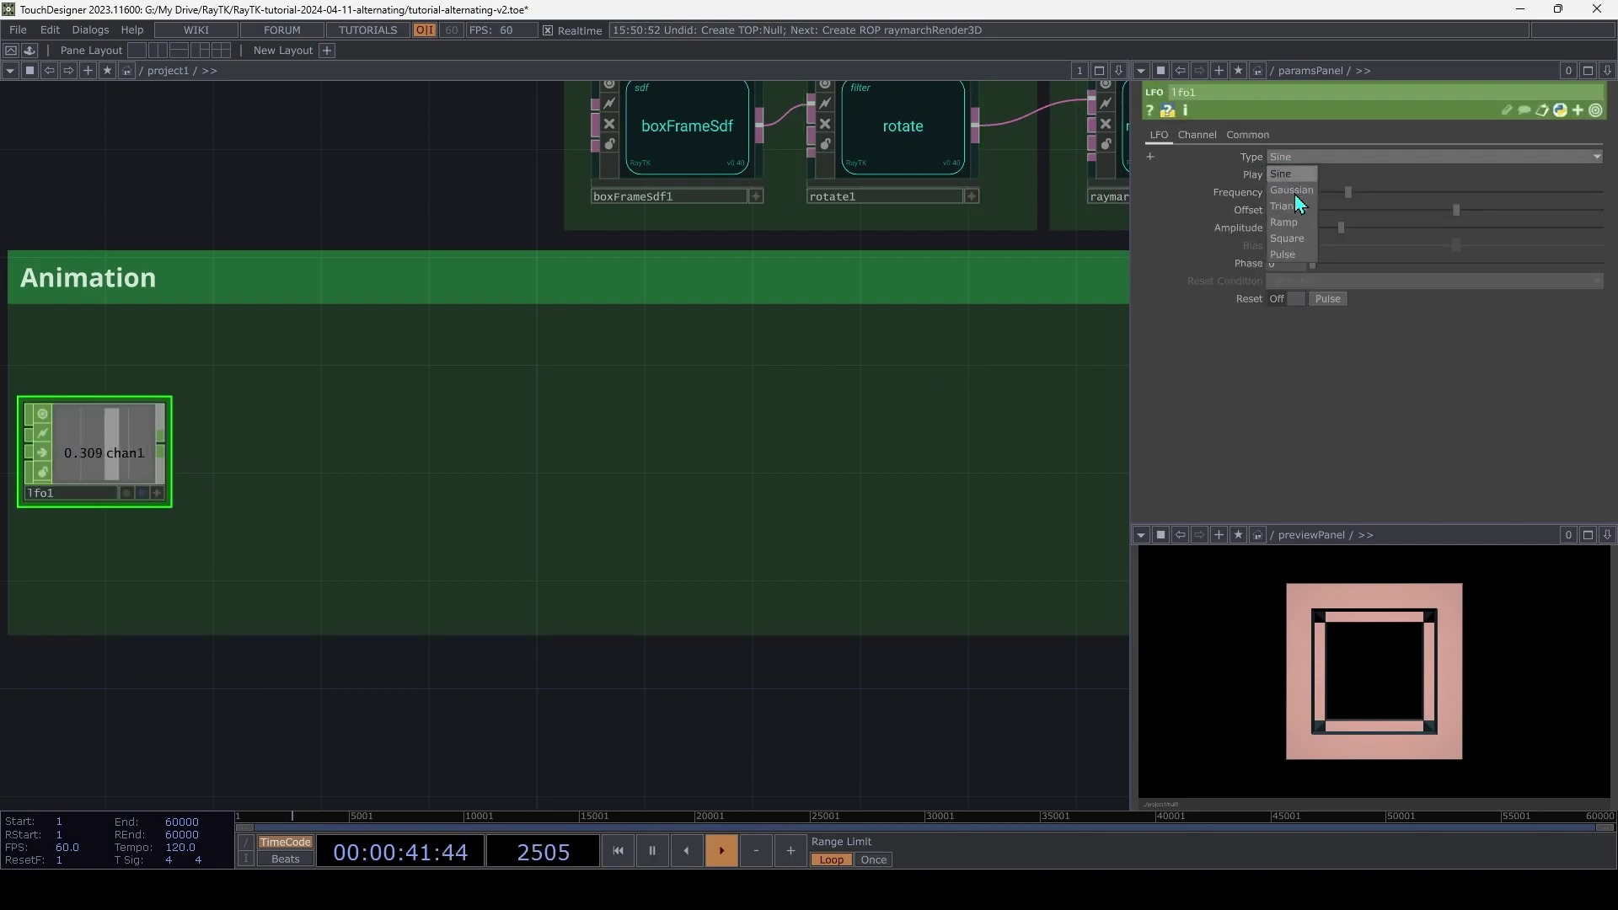
{"action": "left_click", "coordinate": [1298, 256]}
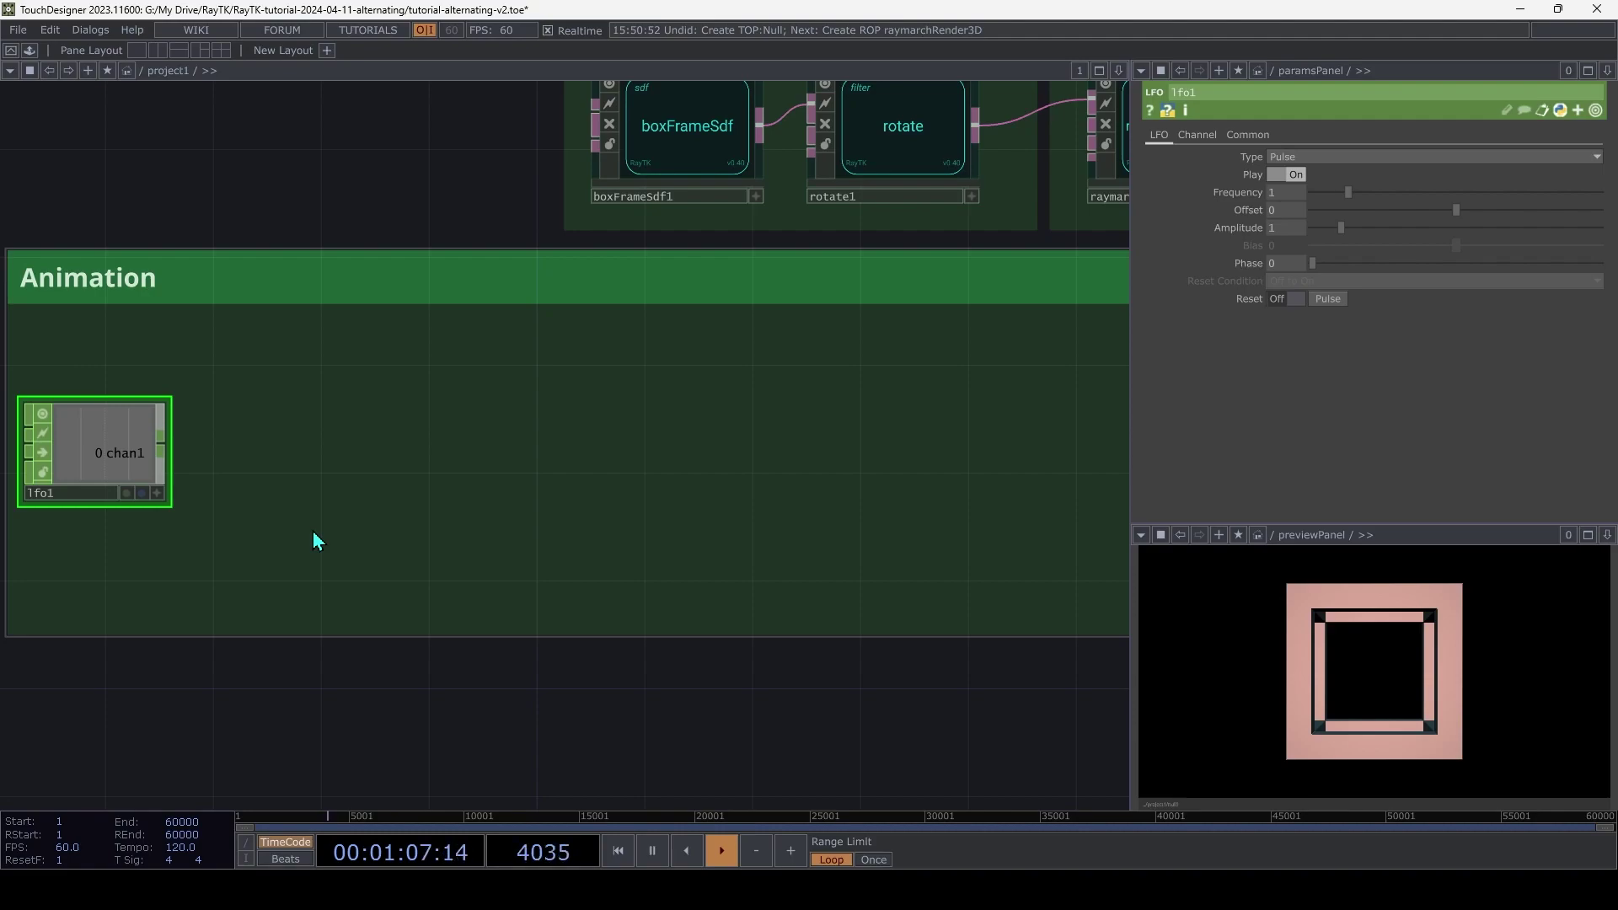
Add a Count CHOP beside lfo1 and feed lfo1 into it
{"action": "key", "text": "Tab"}
{"action": "type", "text": "coun"}
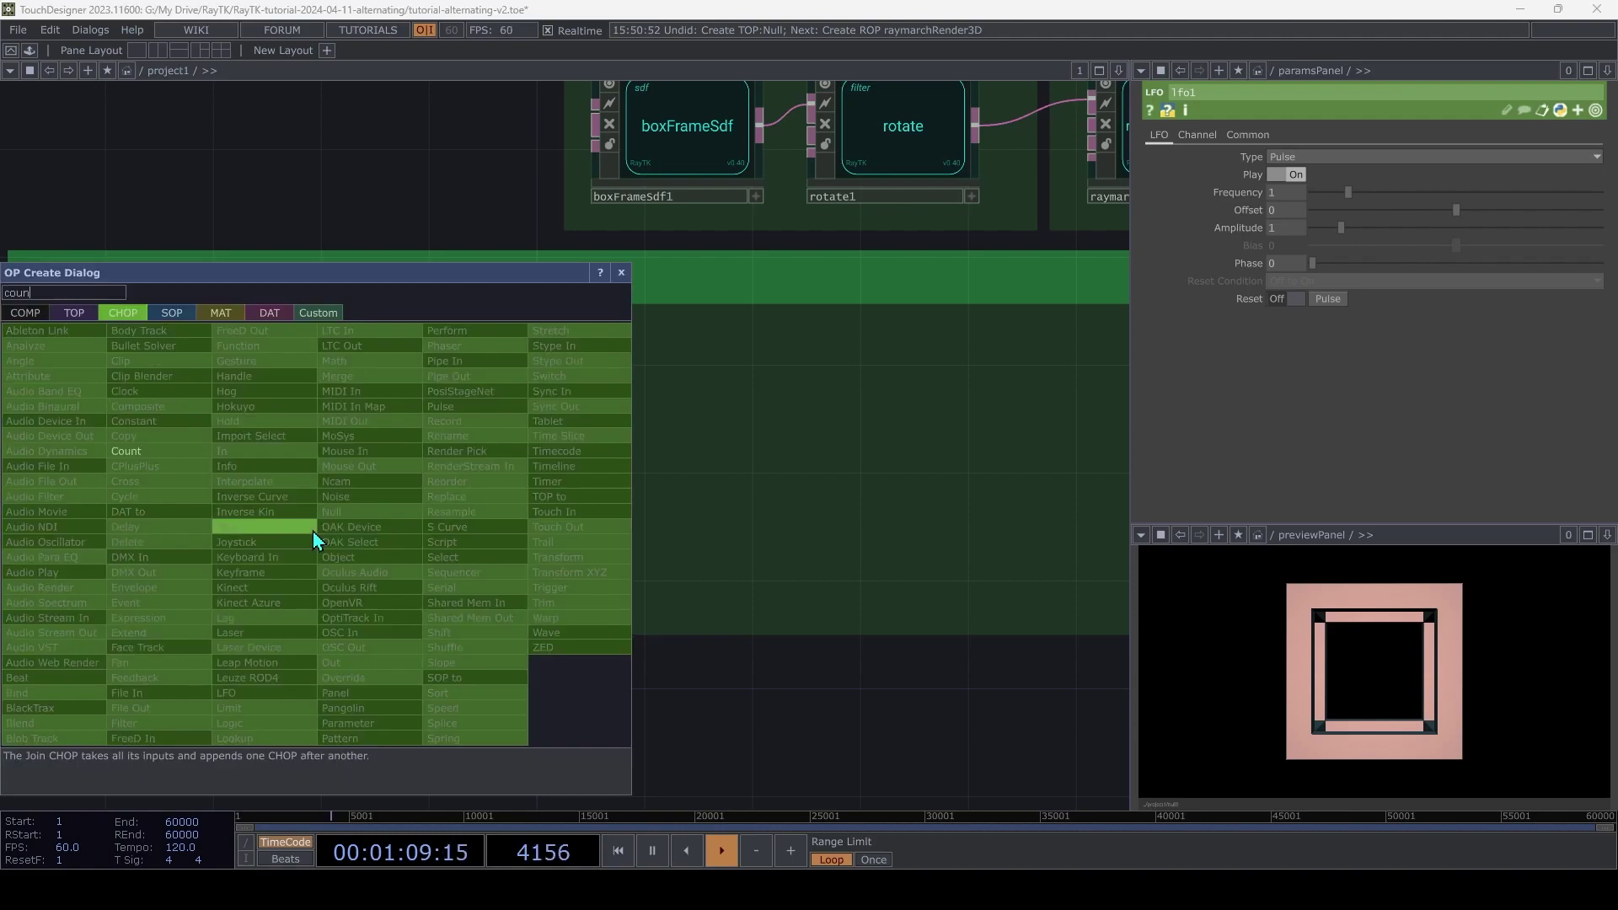
{"action": "left_click", "coordinate": [181, 452]}
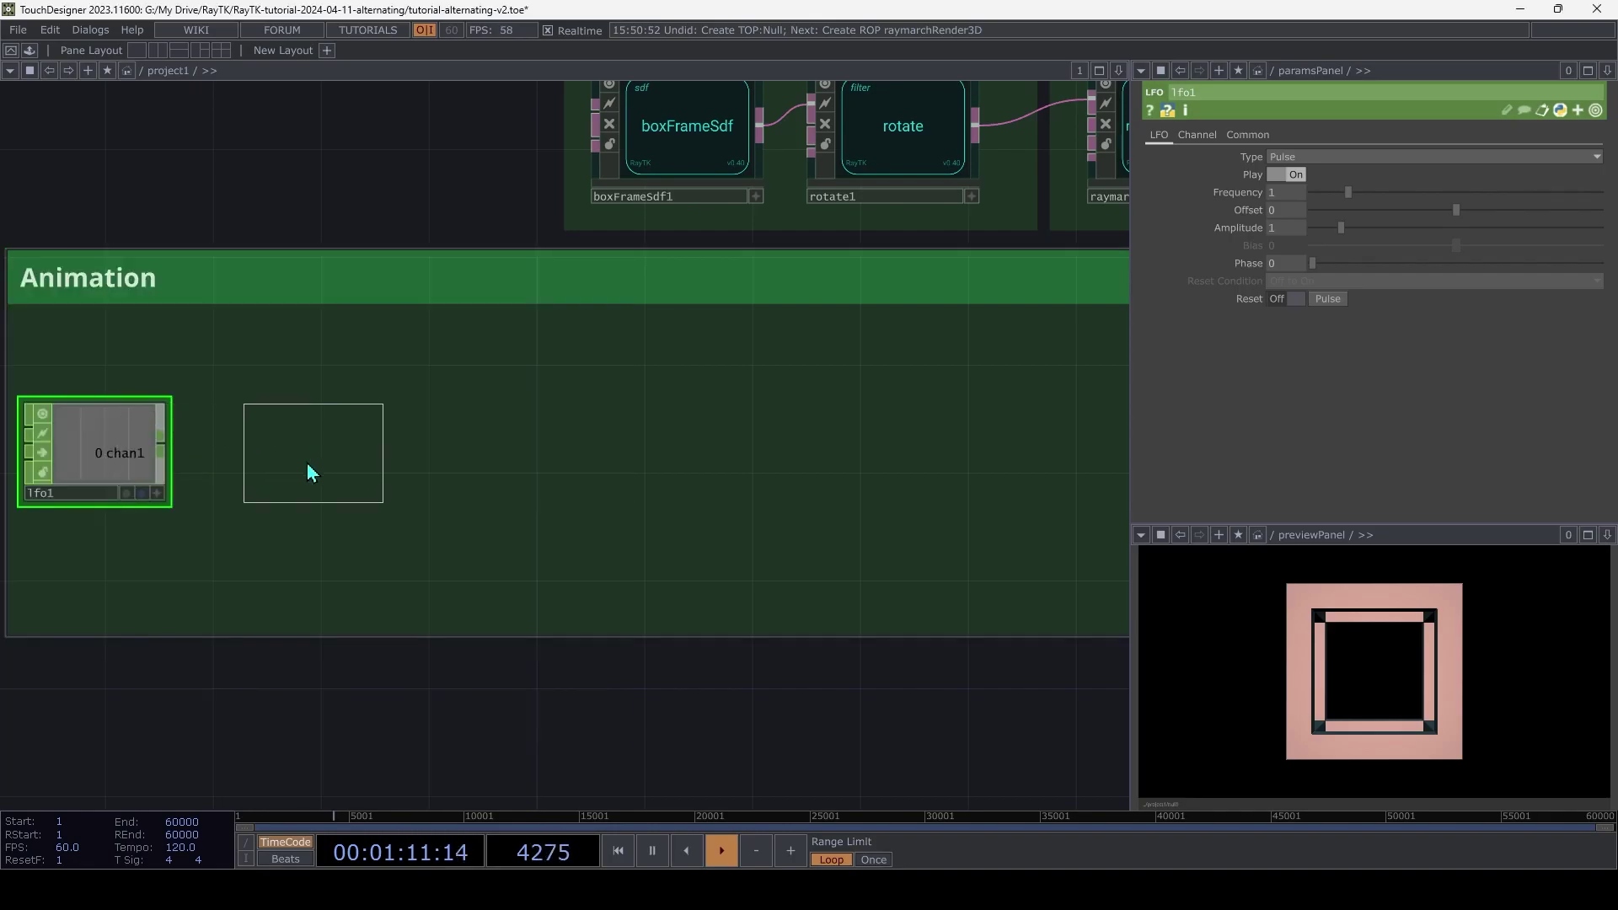
{"action": "left_click", "coordinate": [308, 455]}
{"action": "left_click_drag", "start_coordinate": [246, 431], "coordinate": [161, 442]}
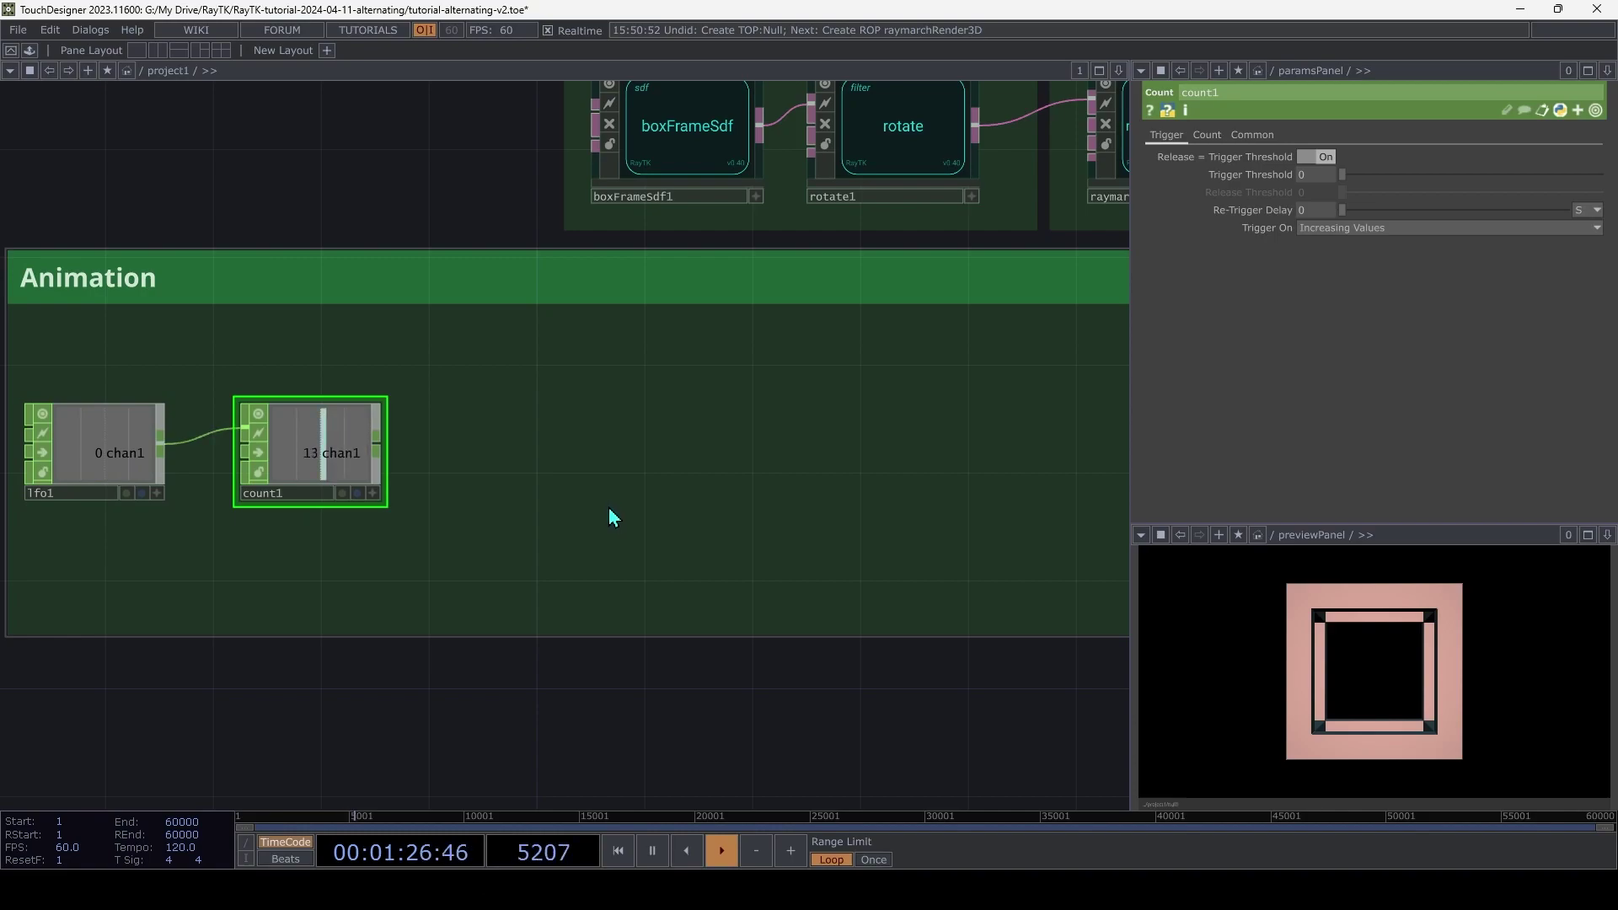
Add a Fan CHOP after count1
{"action": "key", "text": "Tab"}
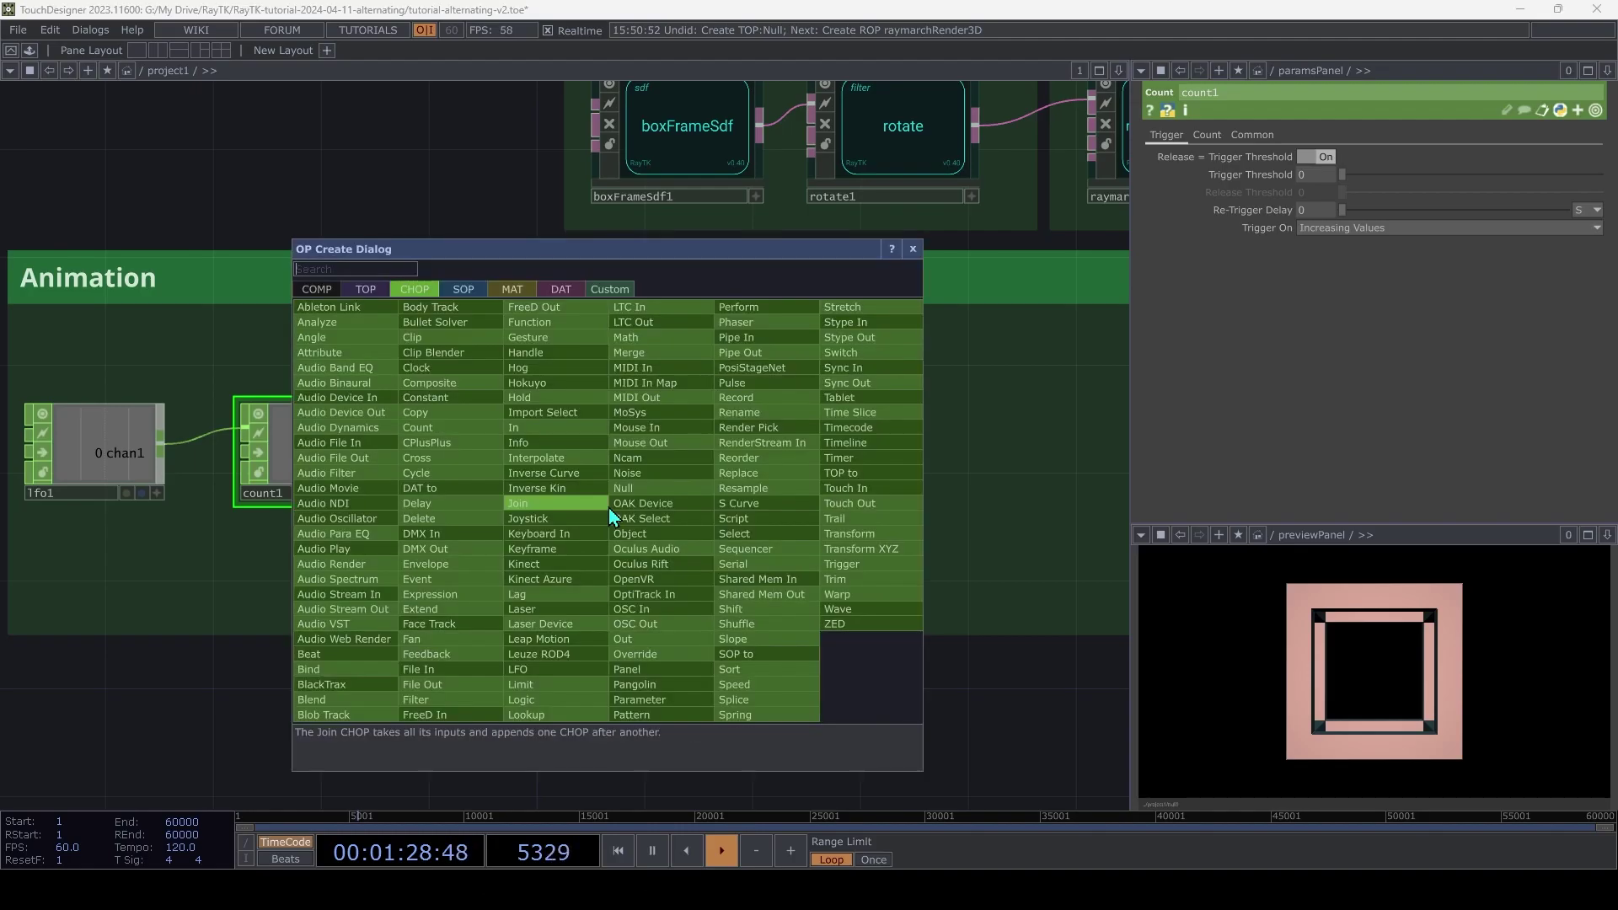
{"action": "type", "text": "fan"}
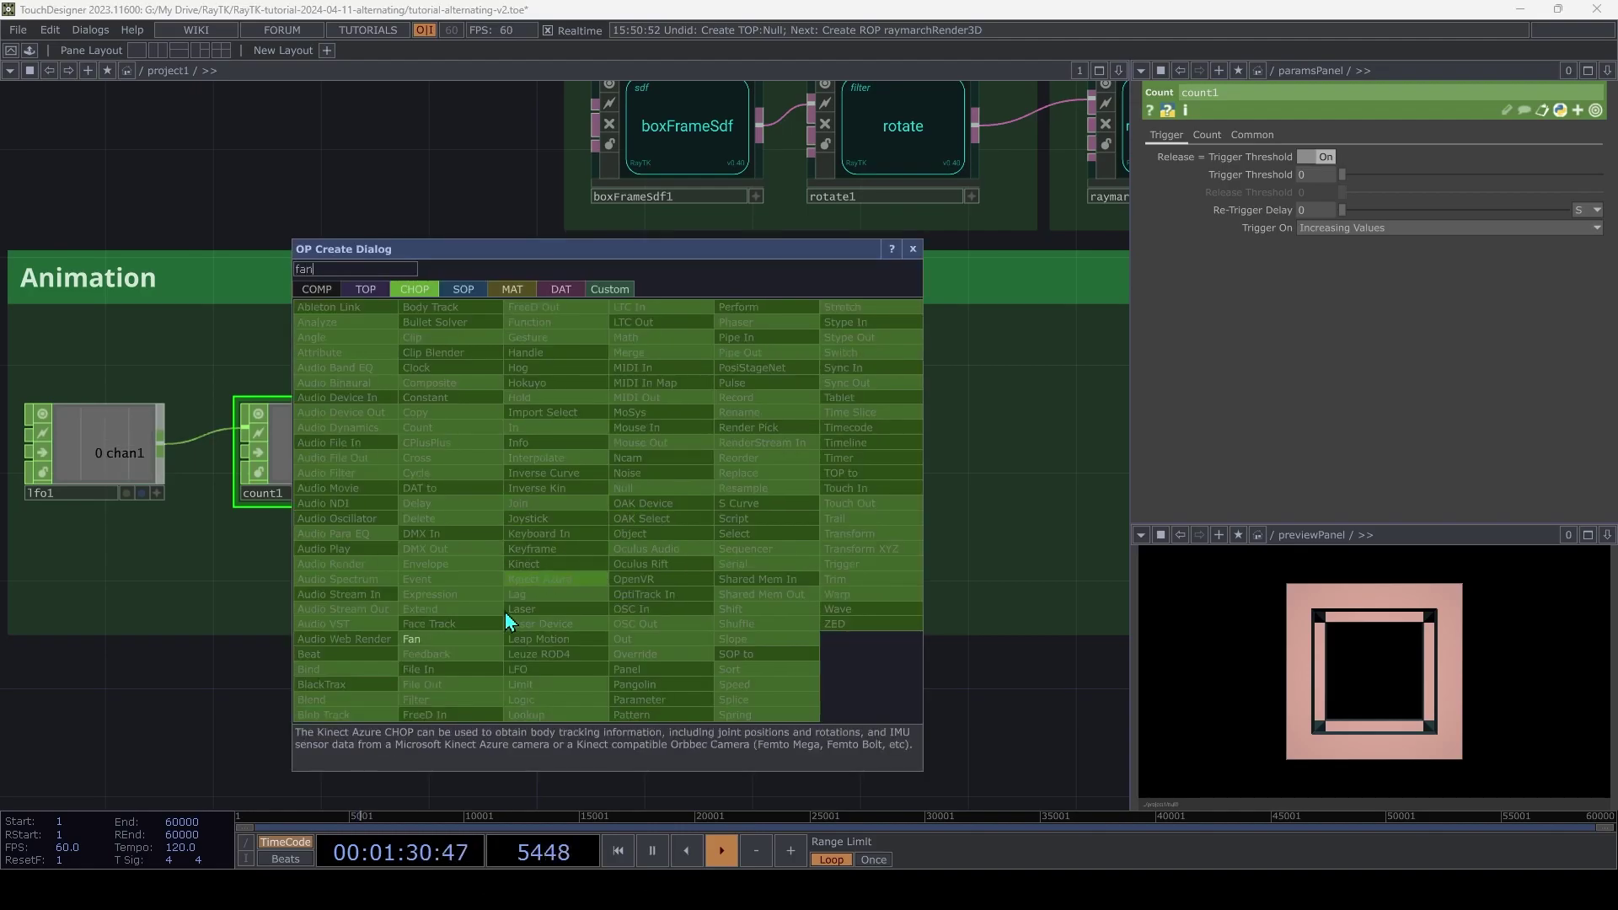
{"action": "left_click", "coordinate": [421, 639]}
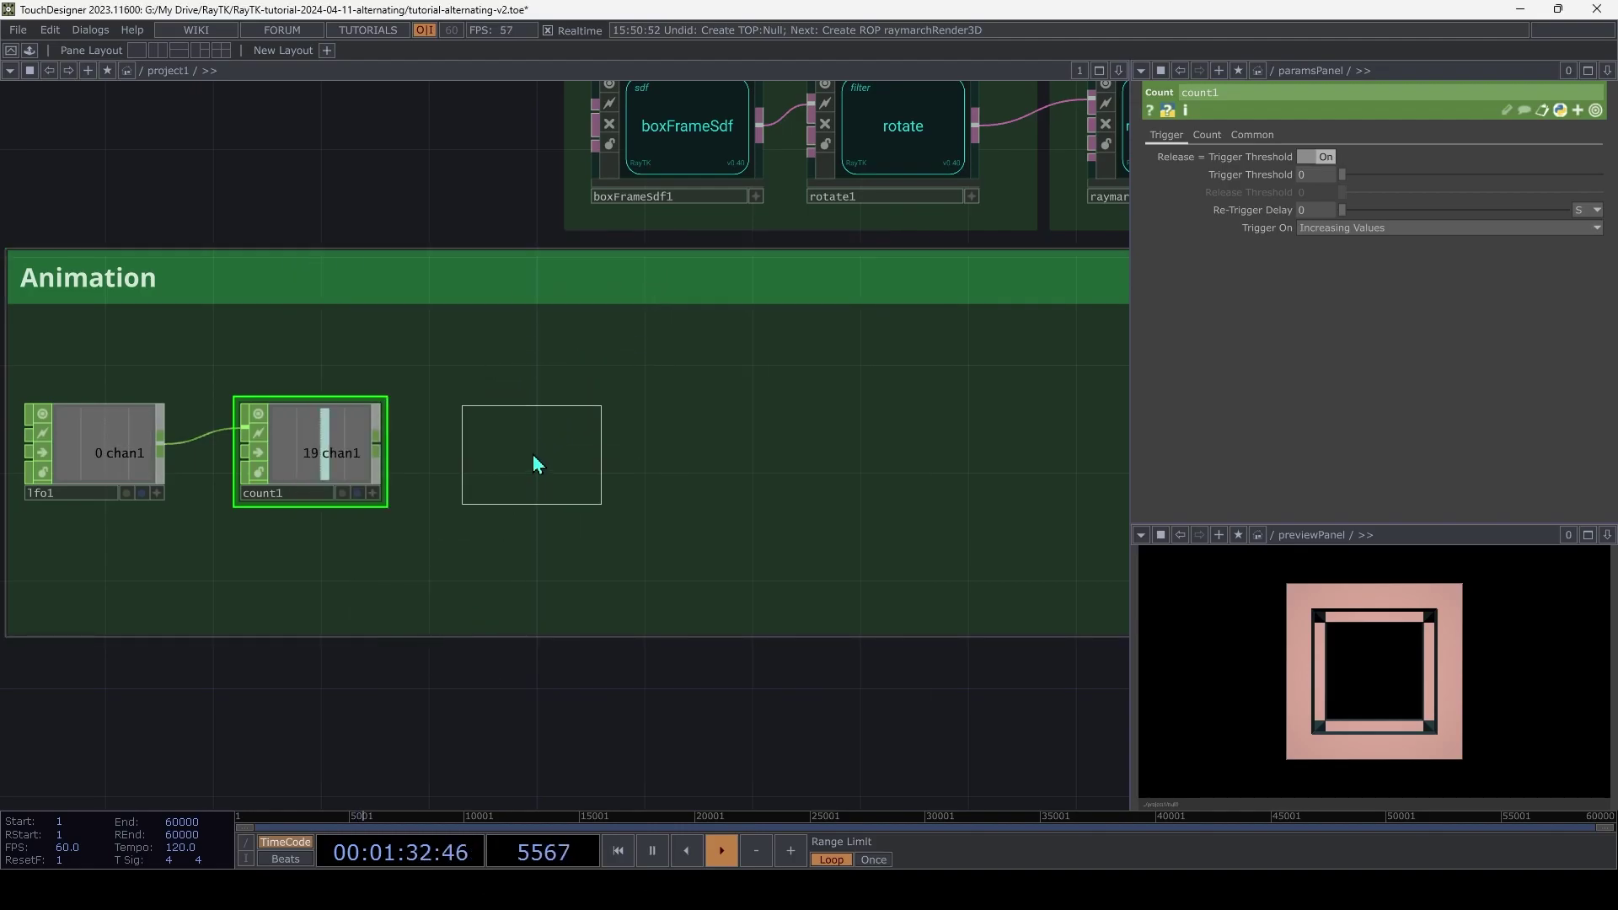
{"action": "left_click", "coordinate": [534, 459]}
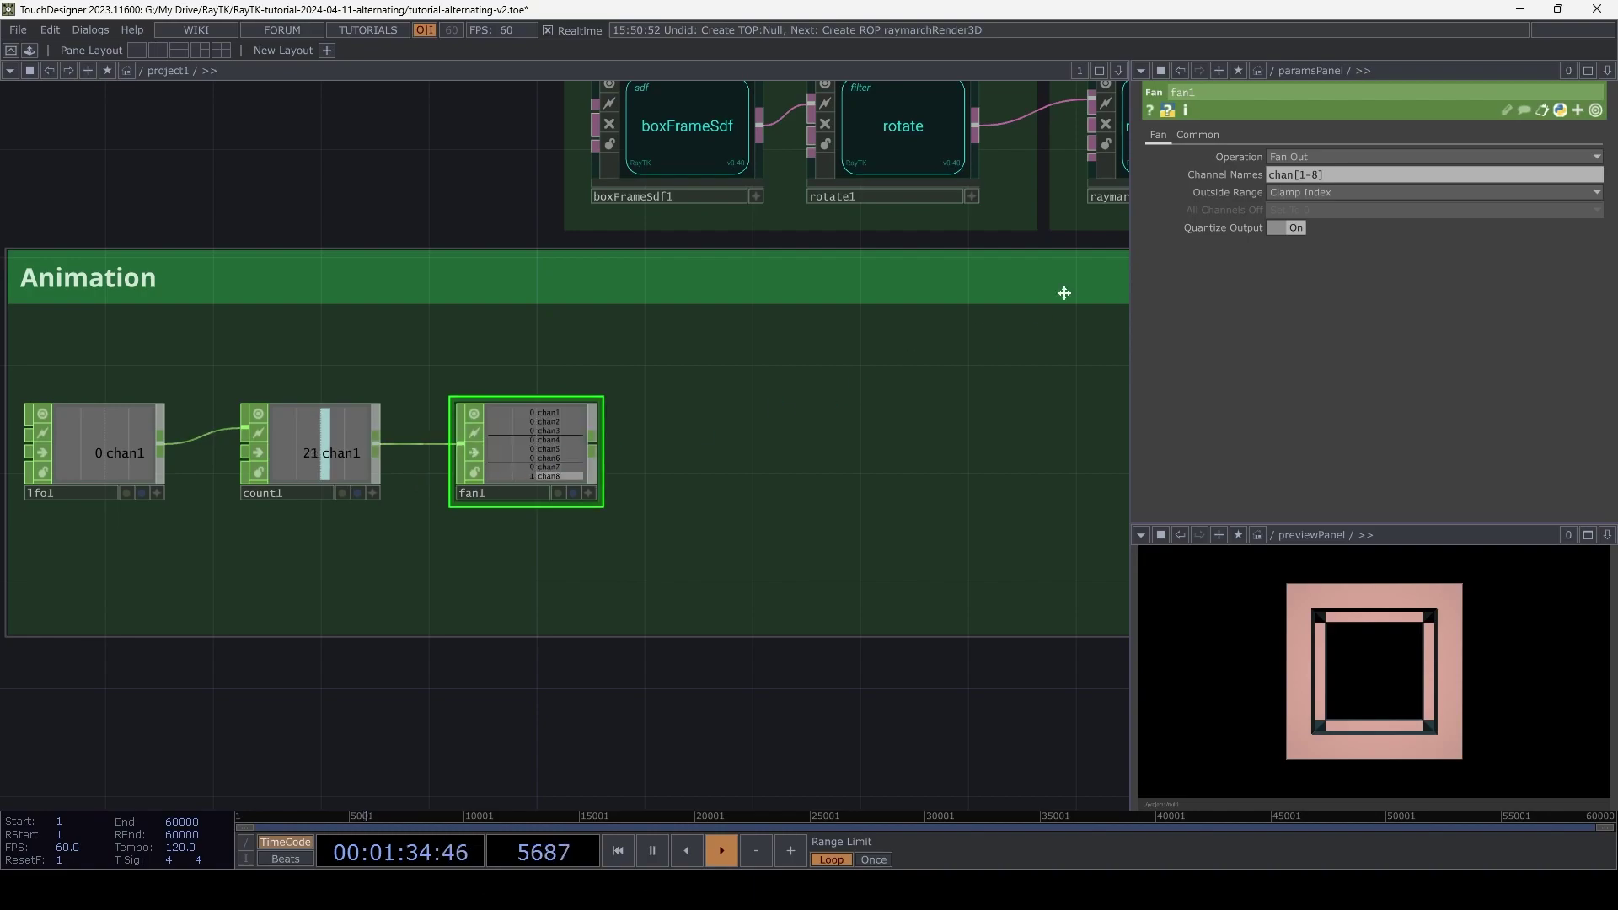
Set fan1's Channel Names to r[xyz] and Outside Range to Loop Index
{"action": "left_click", "coordinate": [1355, 175]}
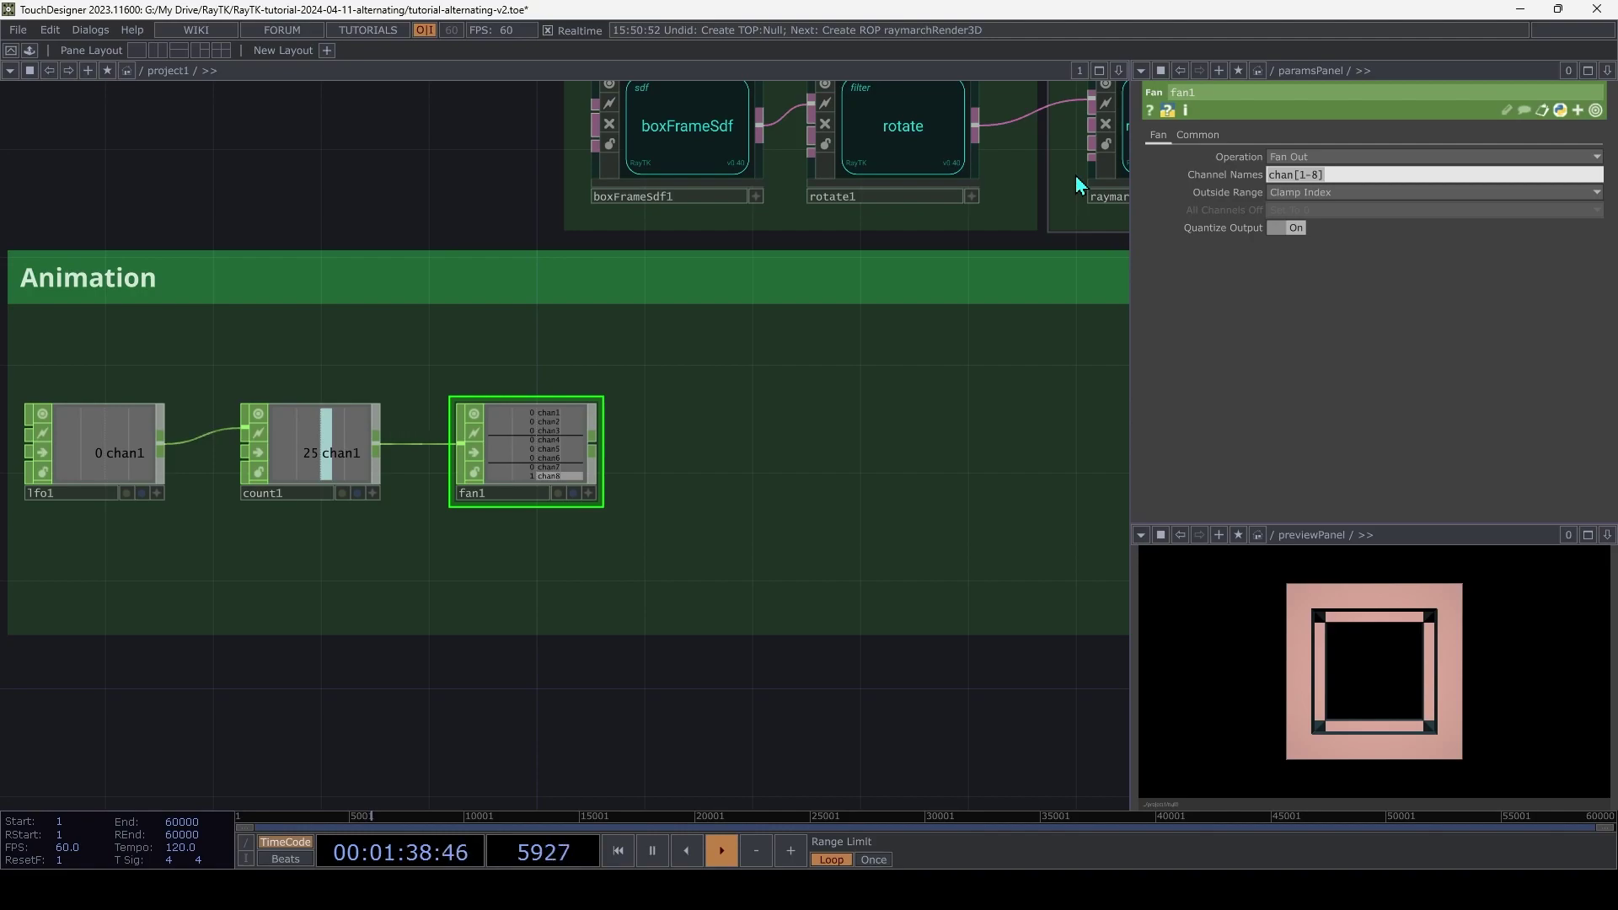
{"action": "type", "text": "r[xyz"}
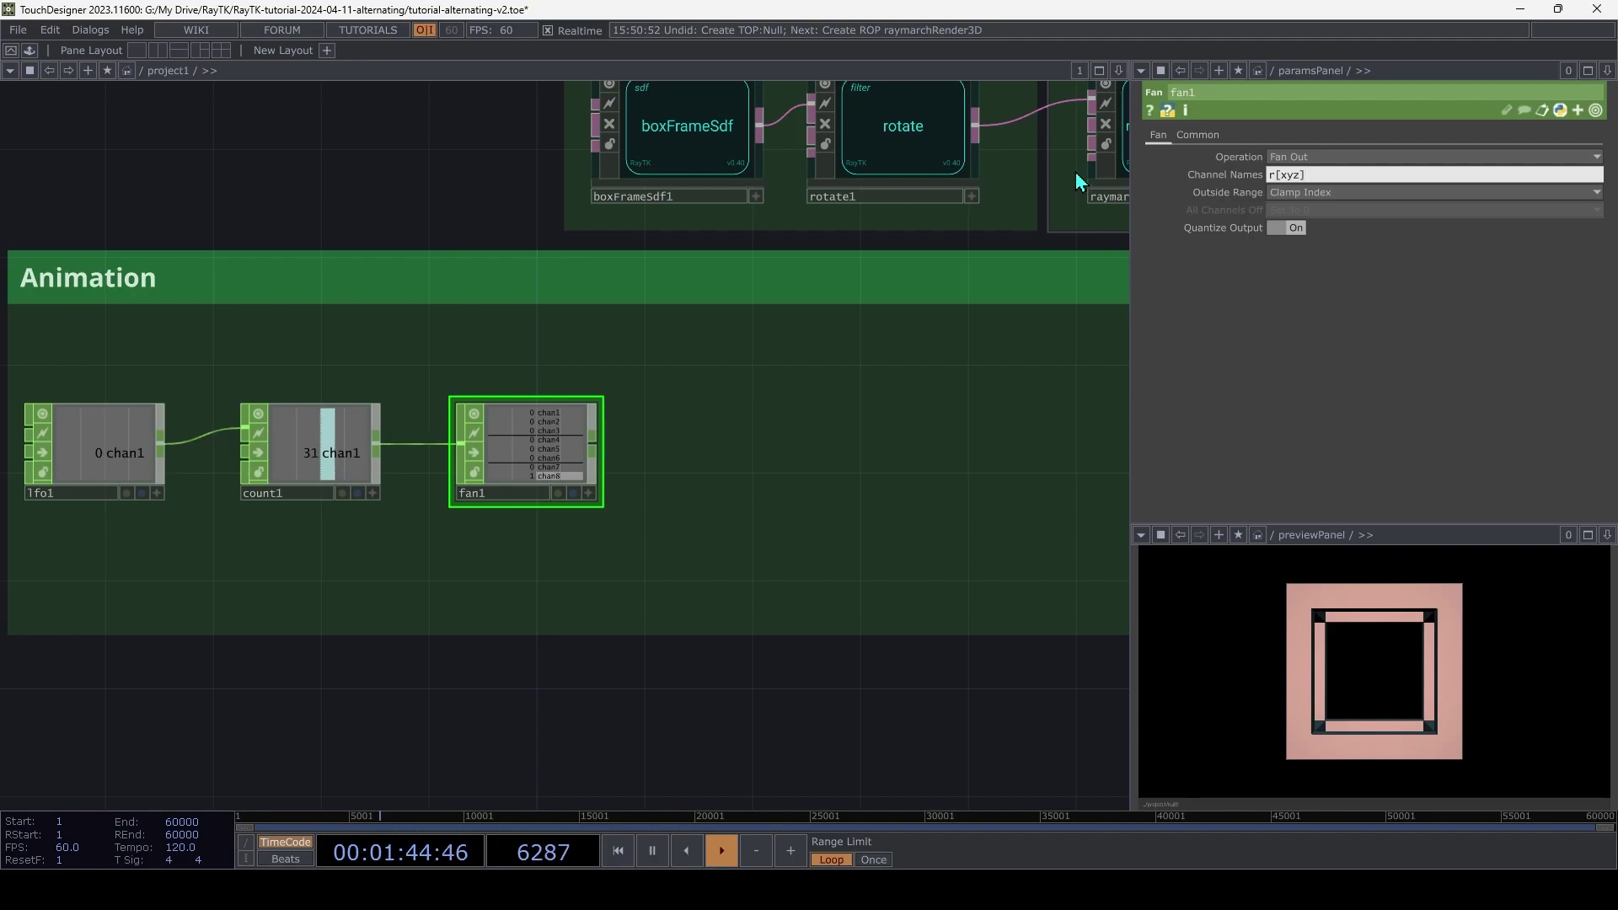
{"action": "key", "text": "Return"}
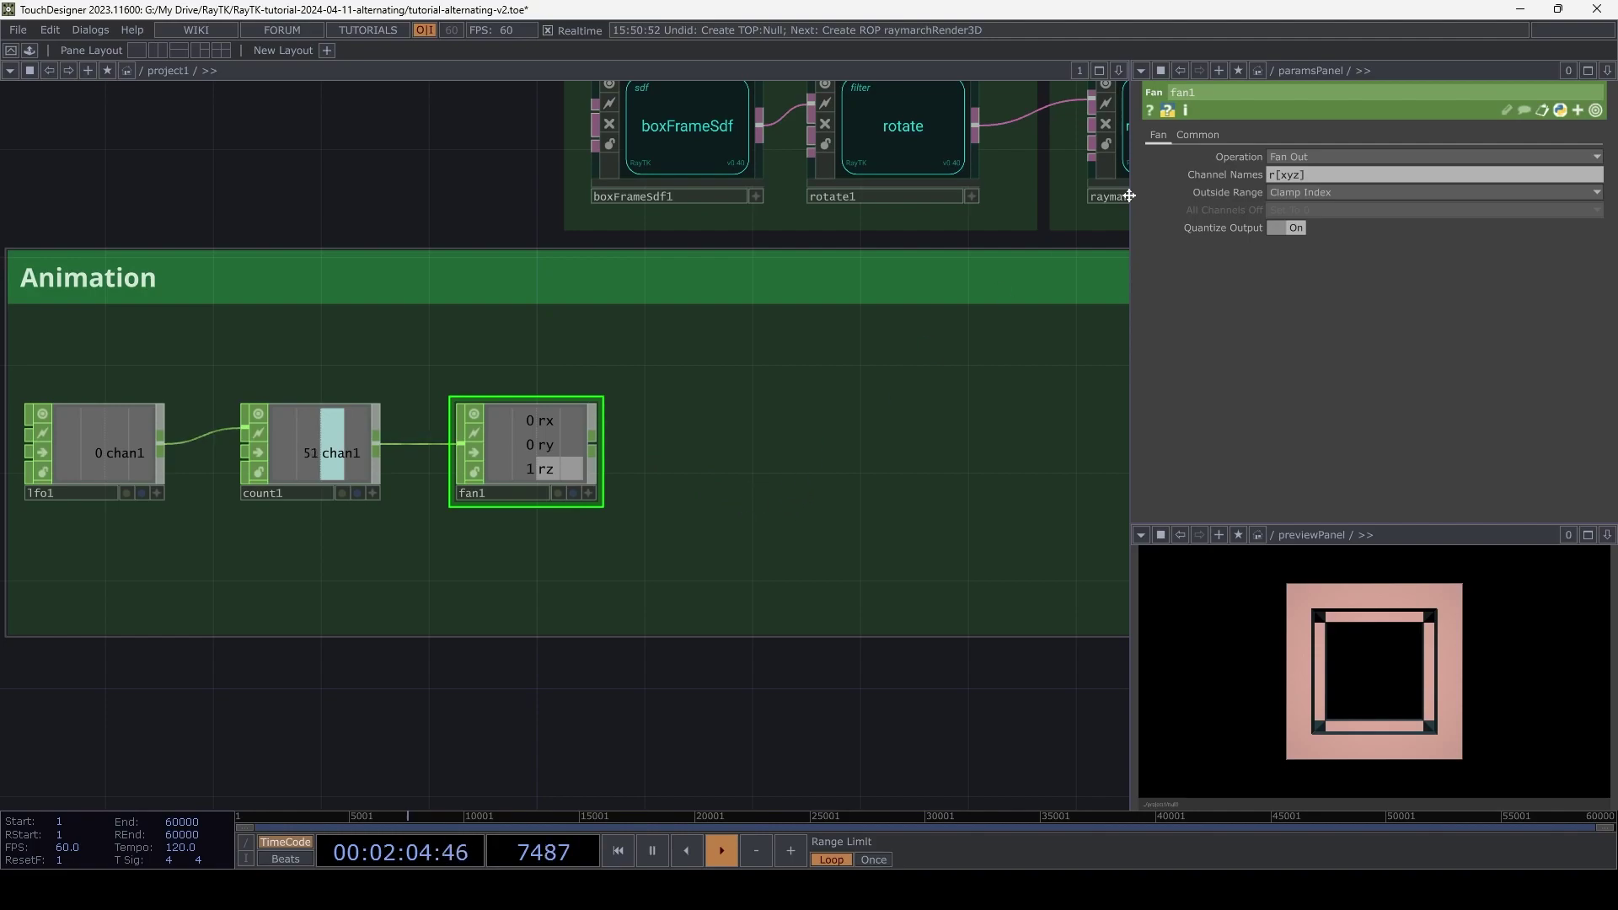
{"action": "left_click", "coordinate": [1293, 195]}
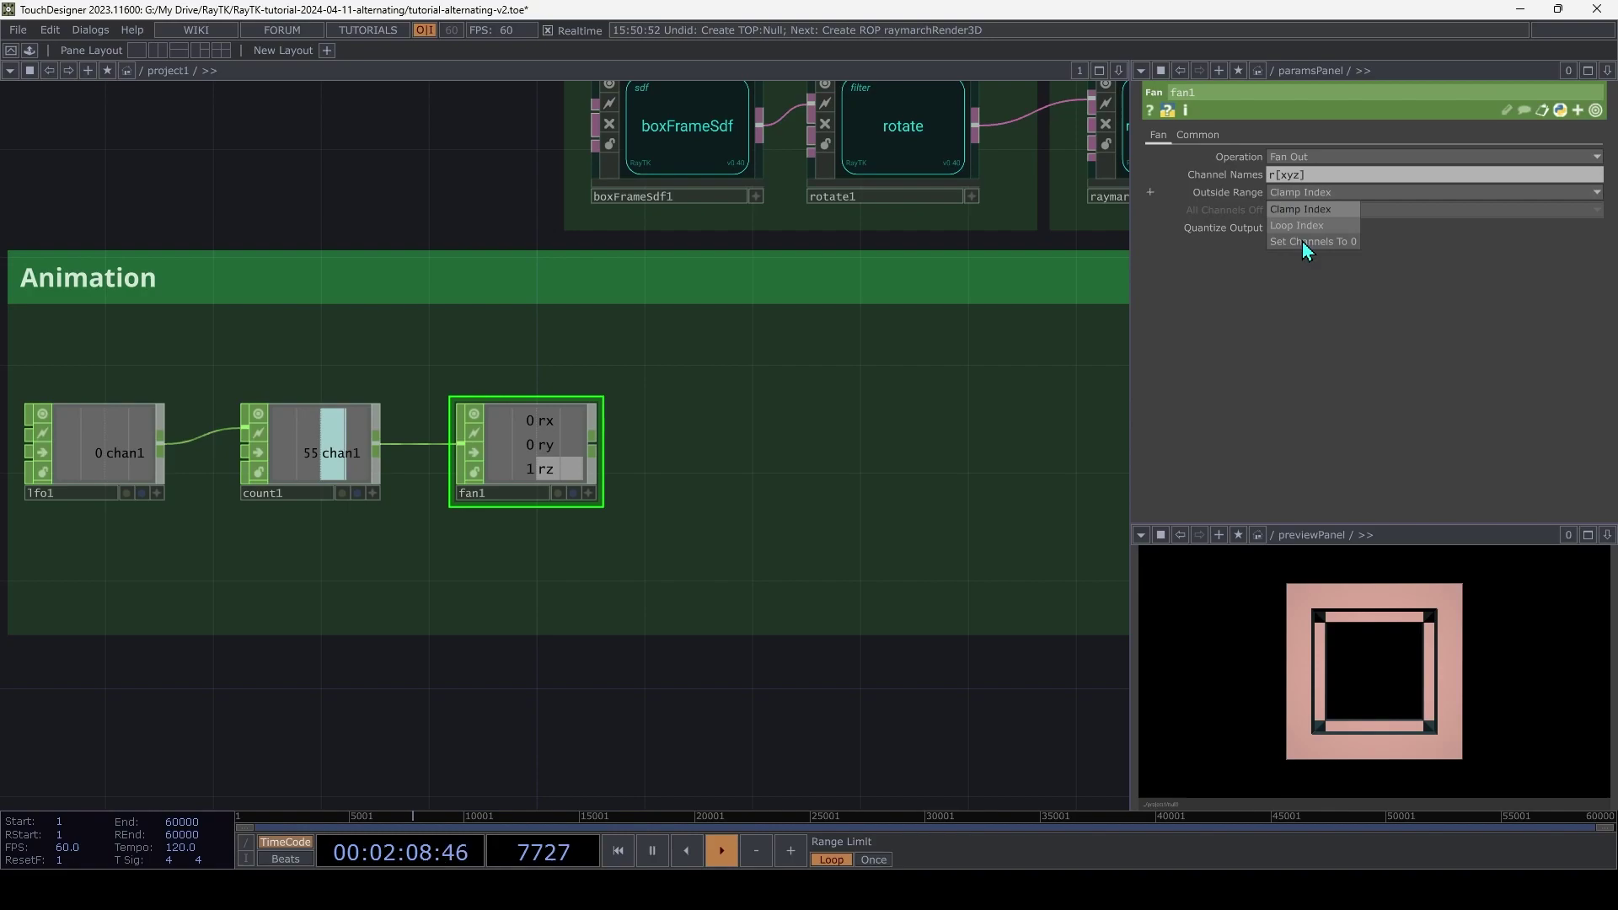
{"action": "left_click", "coordinate": [1308, 228]}
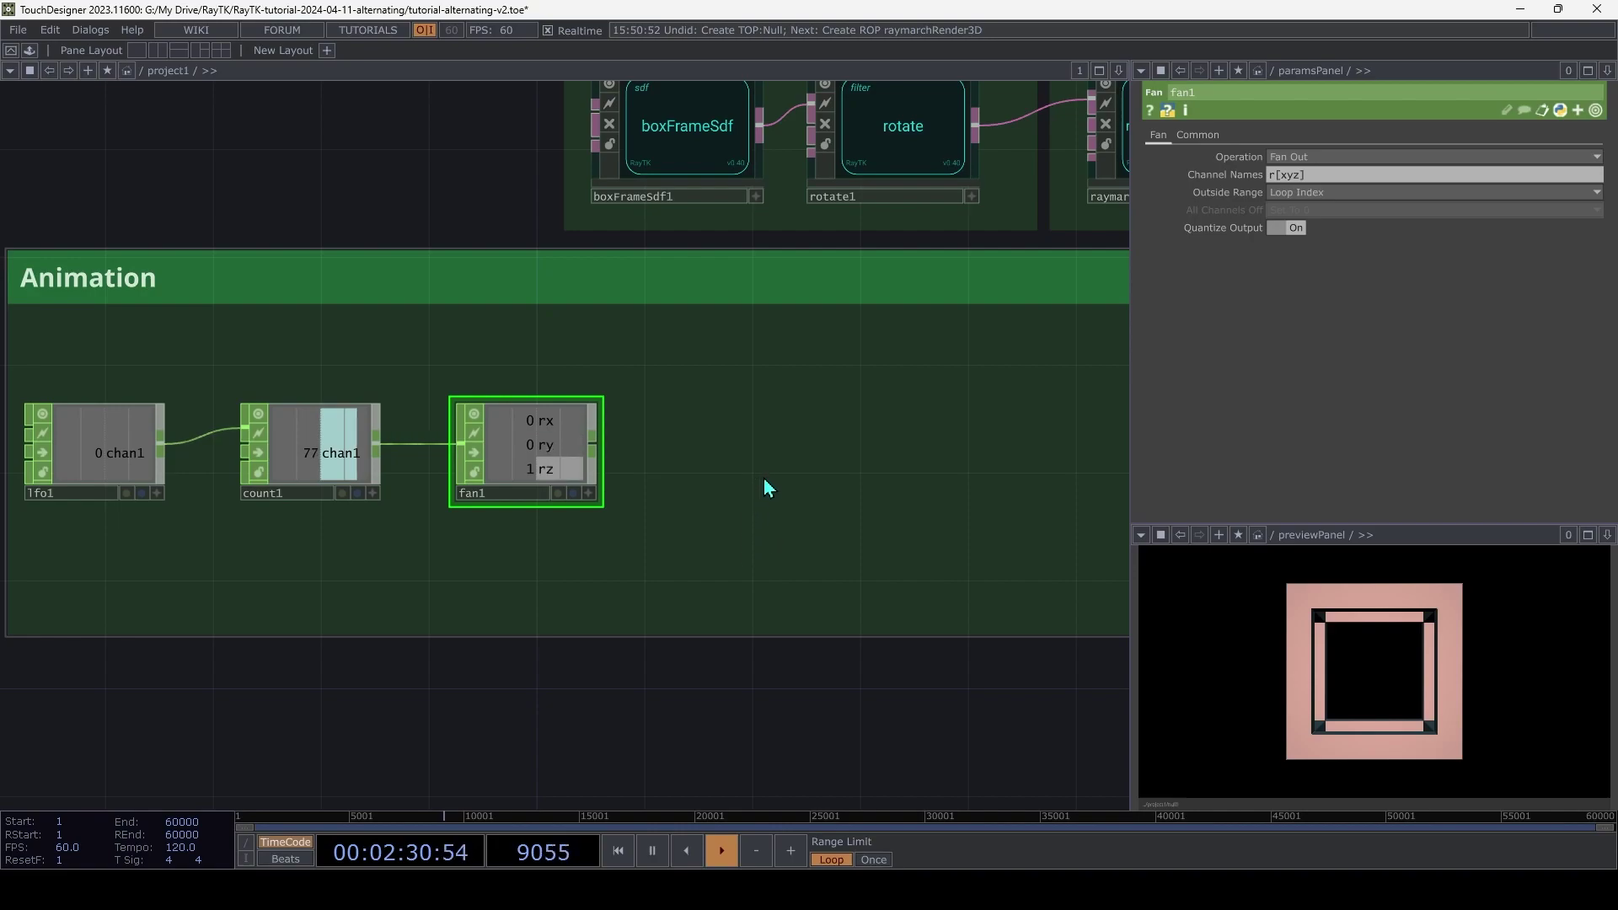
Add a count2 CHOP fed by fan1's rx, ry and rz channels
{"action": "key", "text": "Tab"}
{"action": "type", "text": "count"}
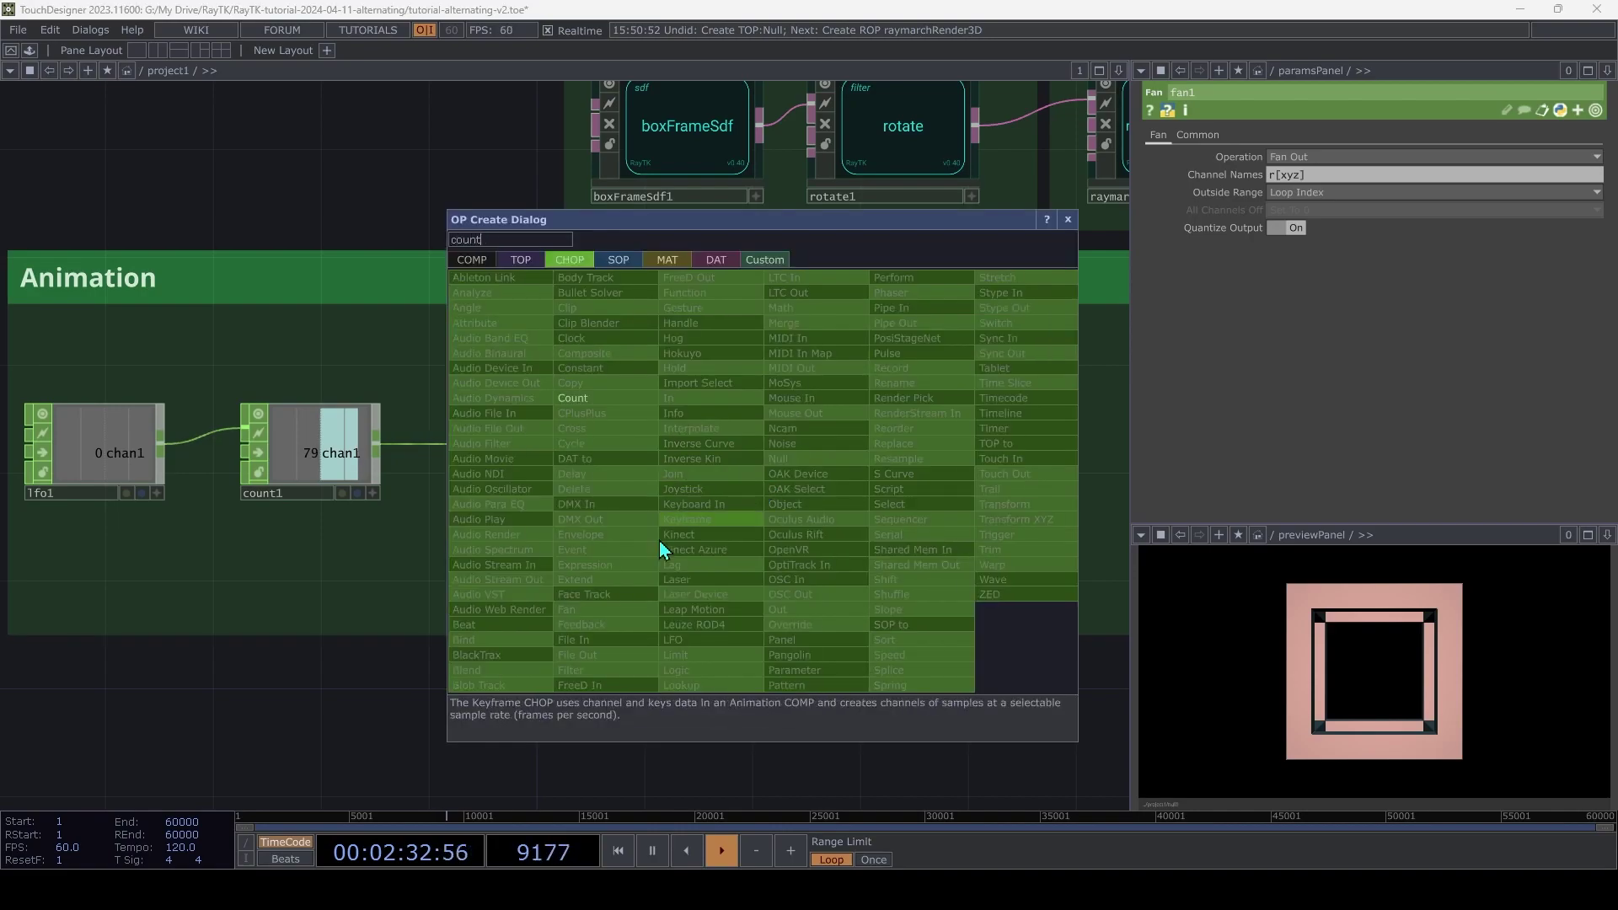
{"action": "left_click", "coordinate": [621, 396]}
{"action": "left_click", "coordinate": [853, 390]}
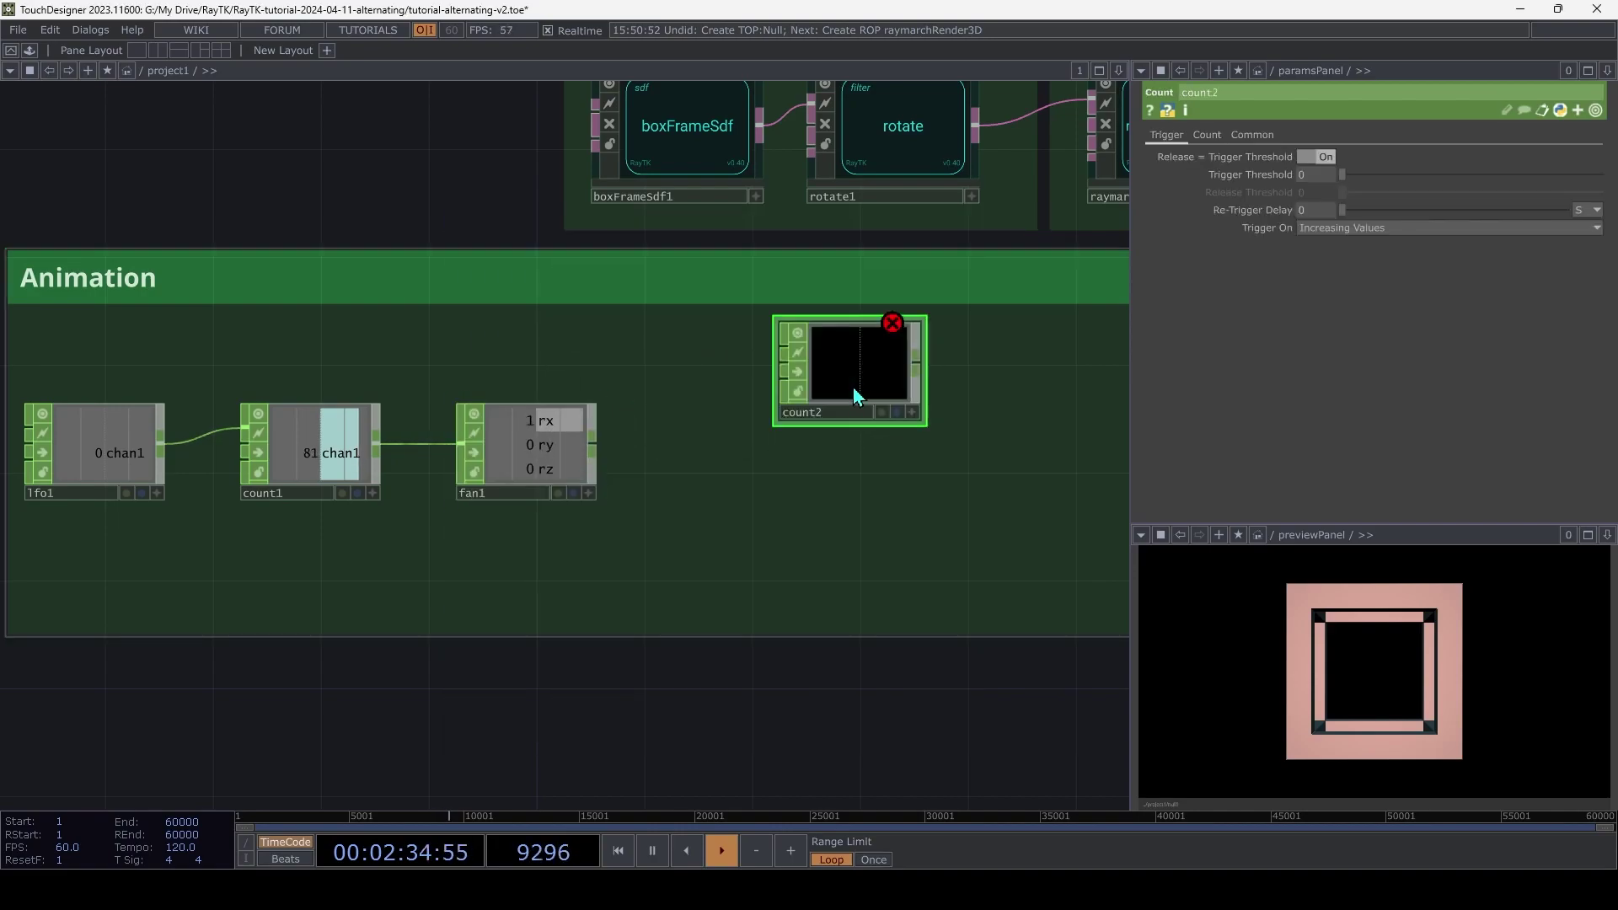
{"action": "left_click_drag", "start_coordinate": [782, 344], "coordinate": [602, 452]}
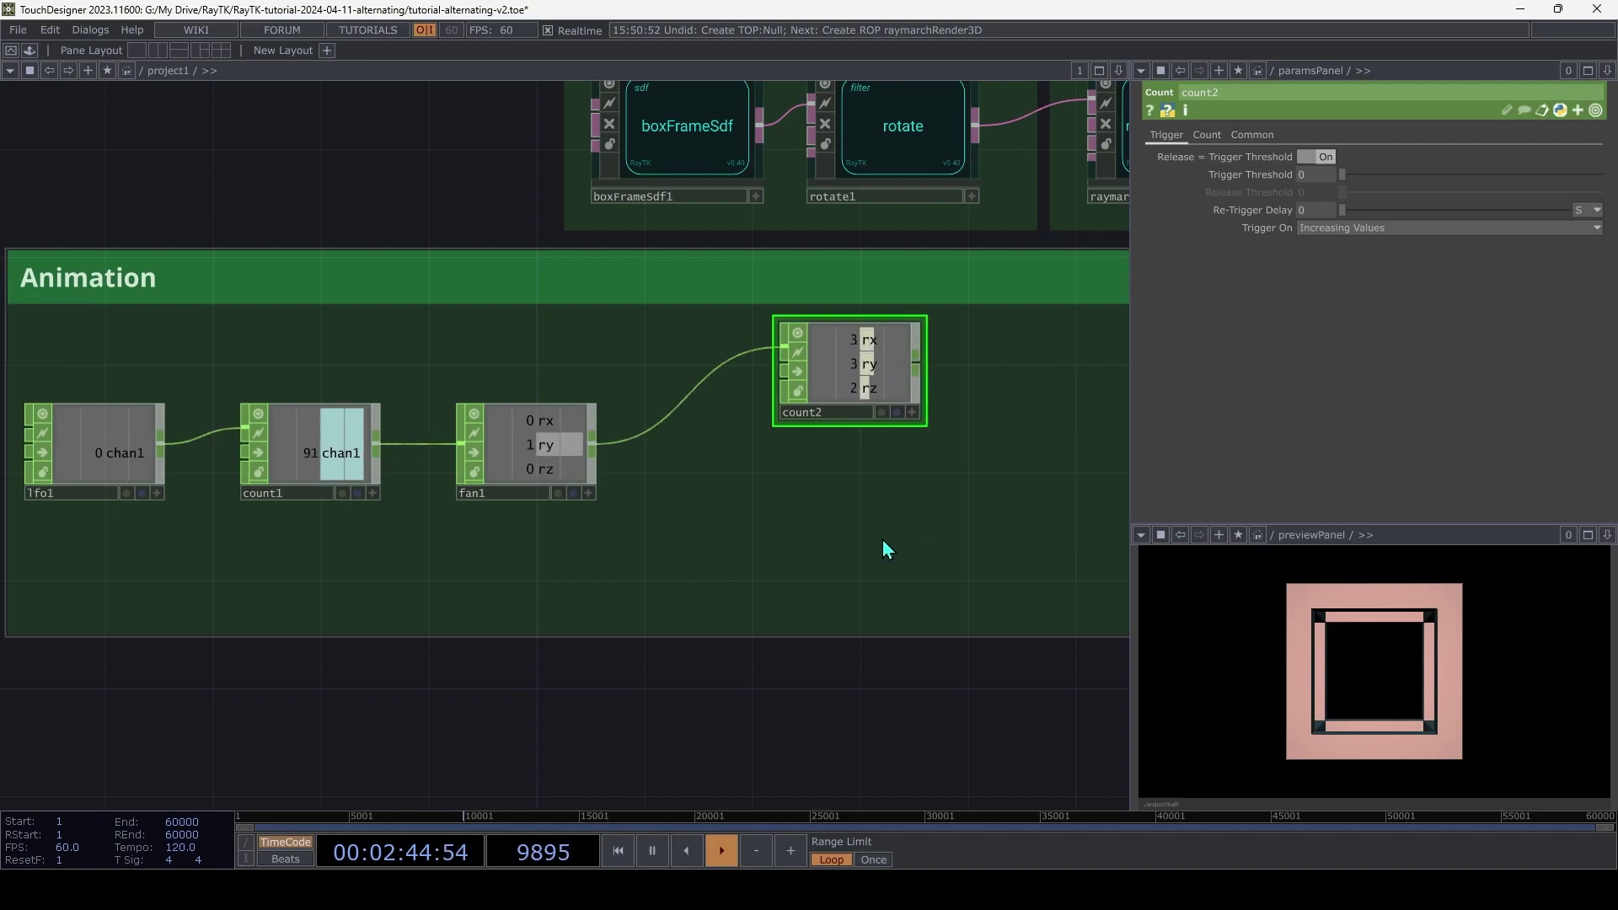
{"action": "scroll", "coordinate": [882, 541], "scroll_direction": "right", "scroll_amount": 5}
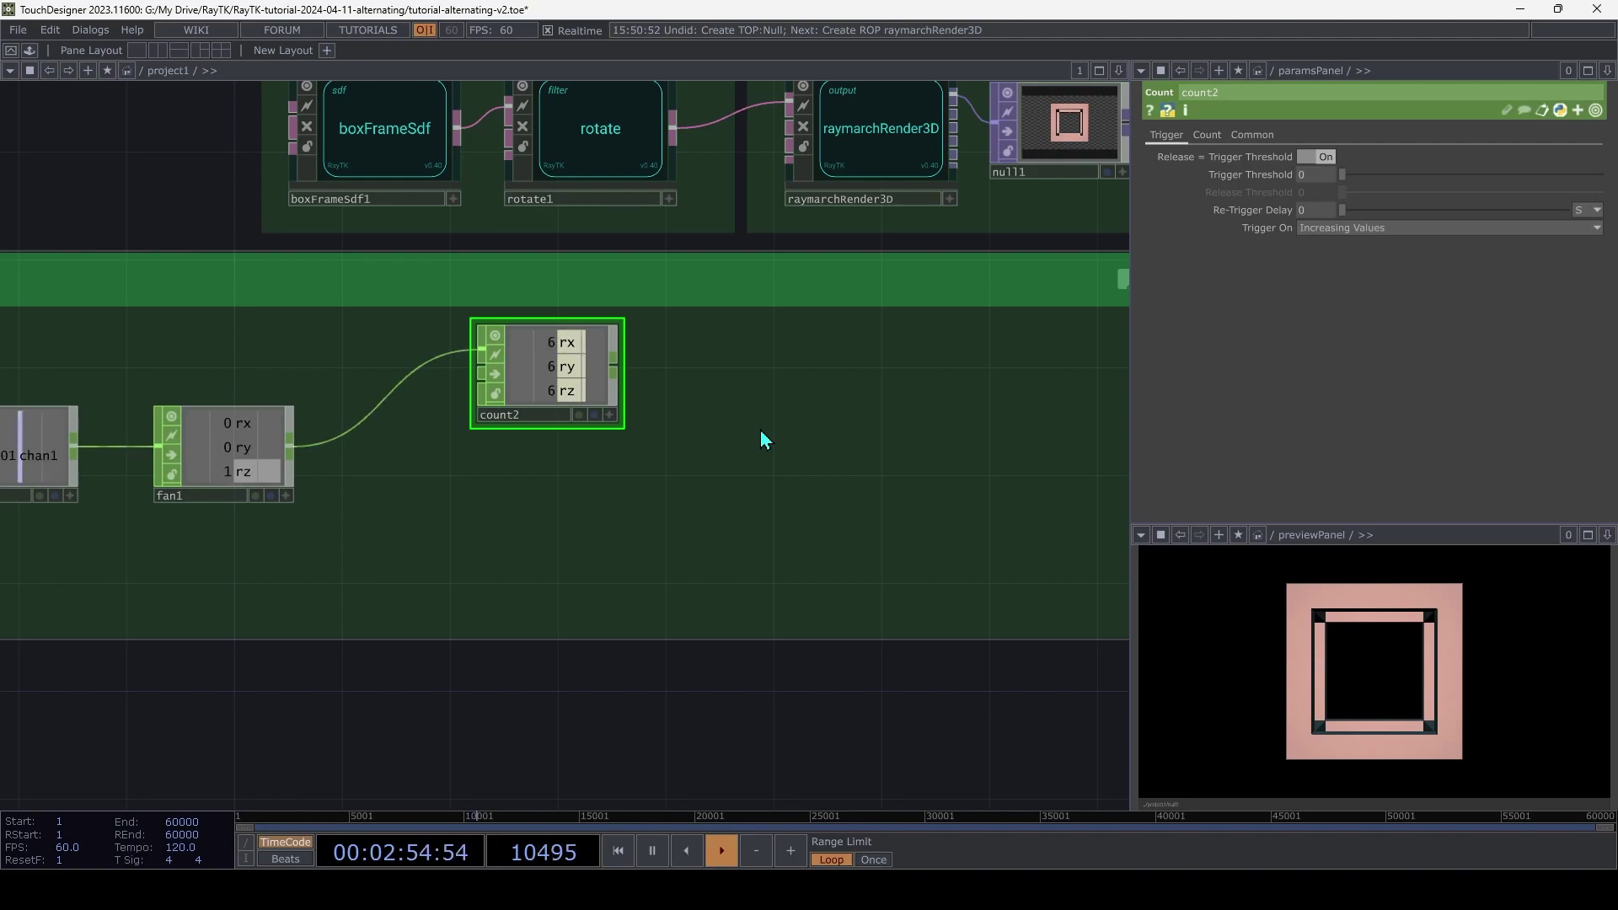
Add a Math CHOP after count2 with Multiply set to 90
{"action": "key", "text": "Tab"}
{"action": "type", "text": "math"}
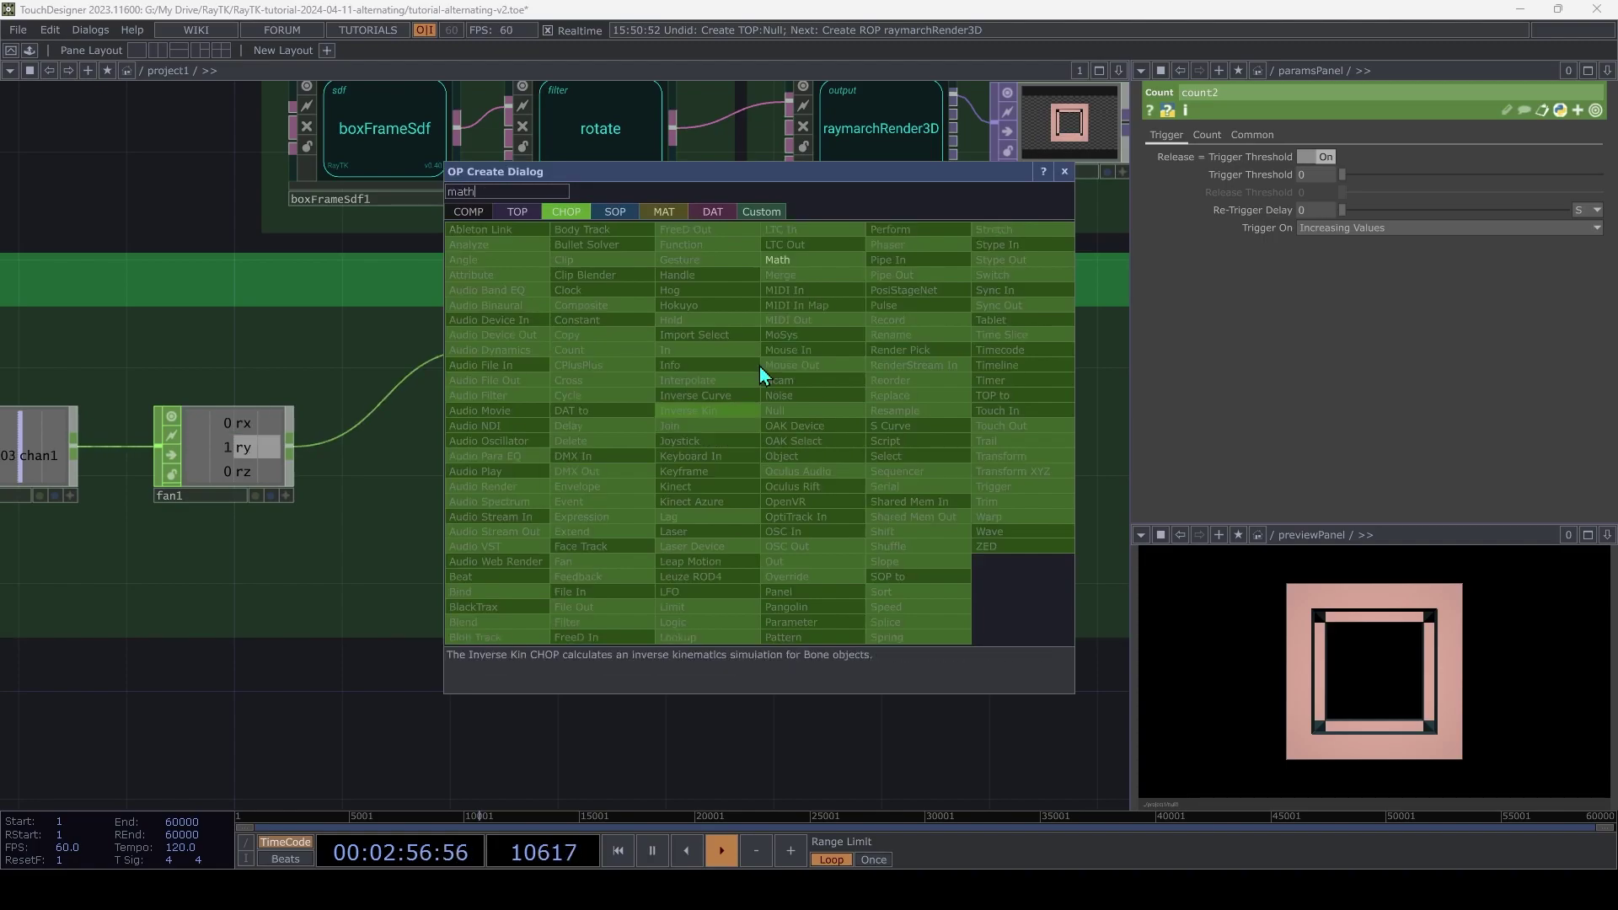
{"action": "left_click", "coordinate": [786, 261]}
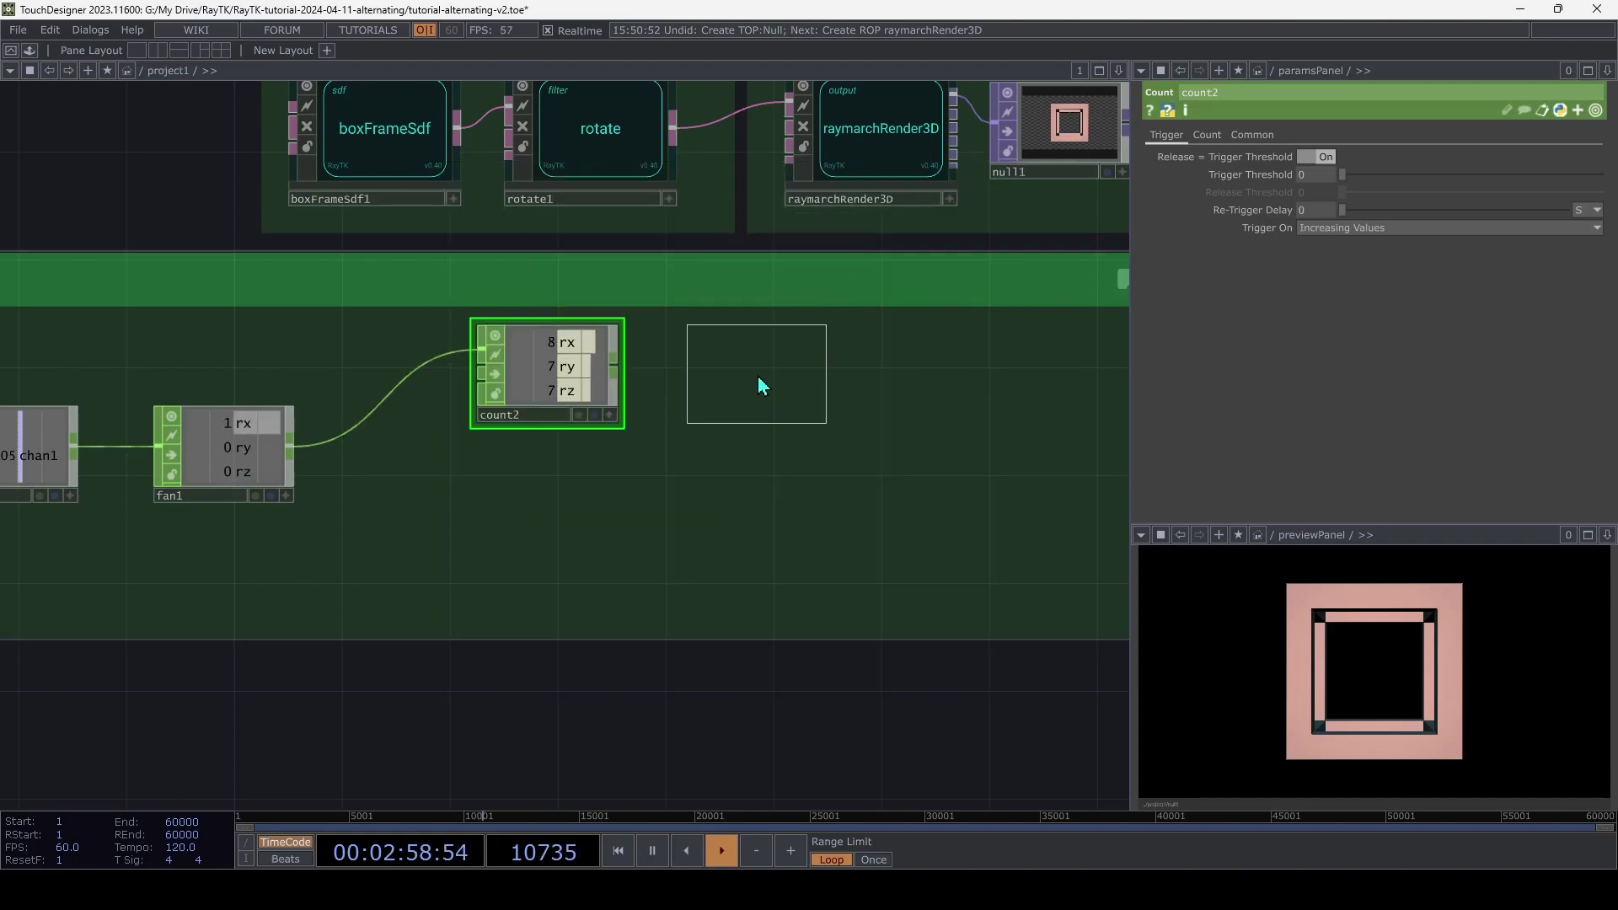
{"action": "left_click", "coordinate": [758, 386]}
{"action": "left_click_drag", "start_coordinate": [613, 365], "coordinate": [697, 365]}
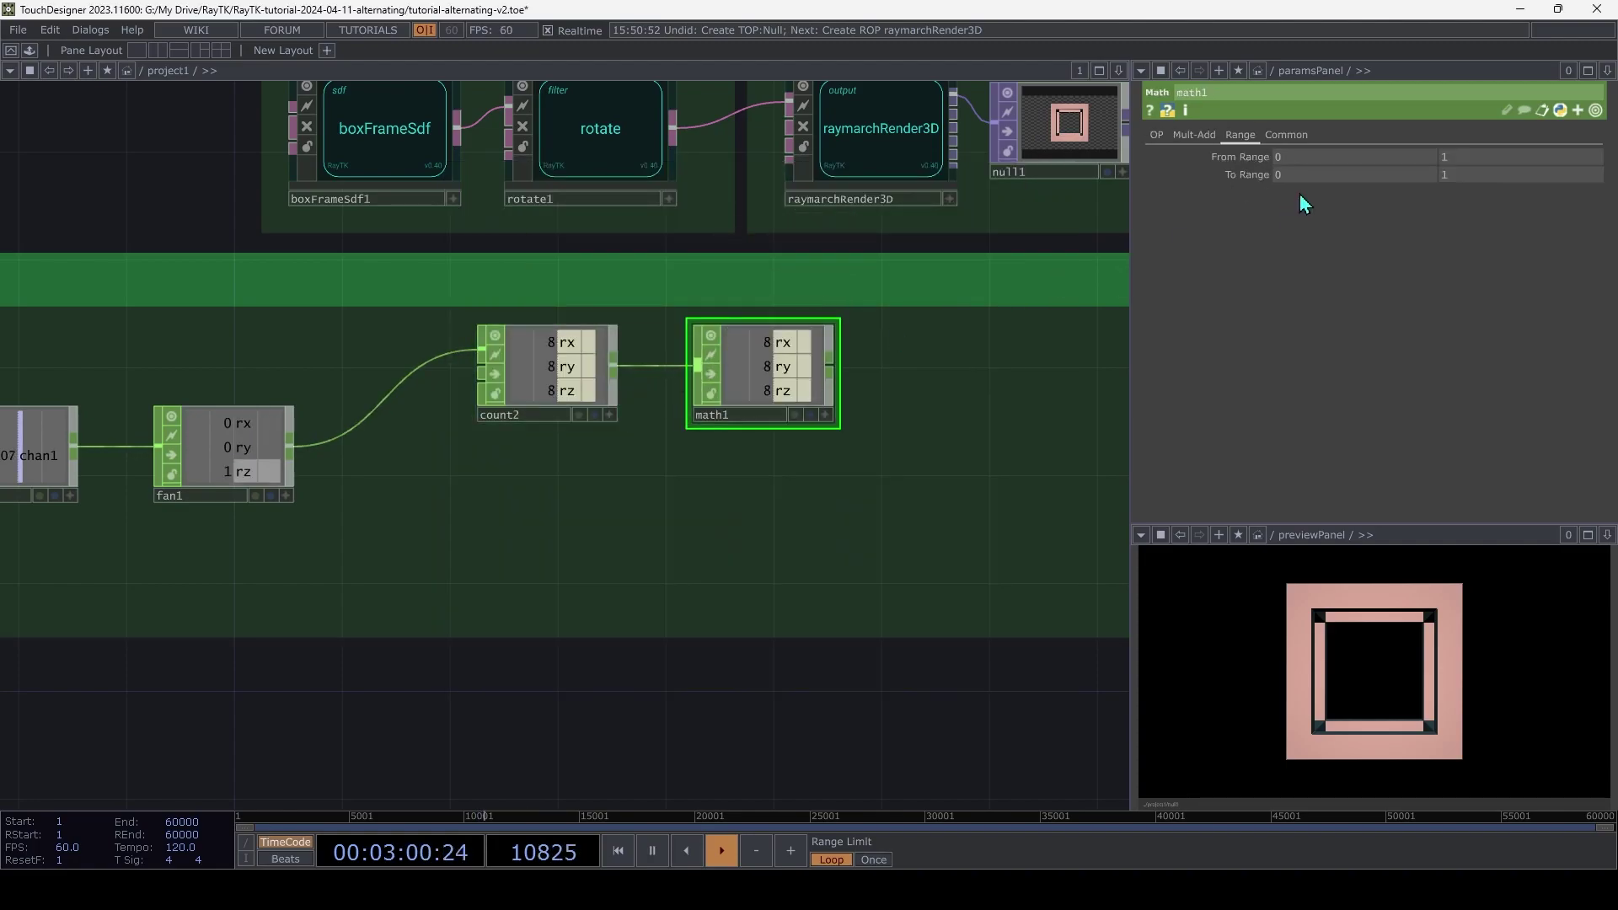
{"action": "left_click", "coordinate": [1196, 134]}
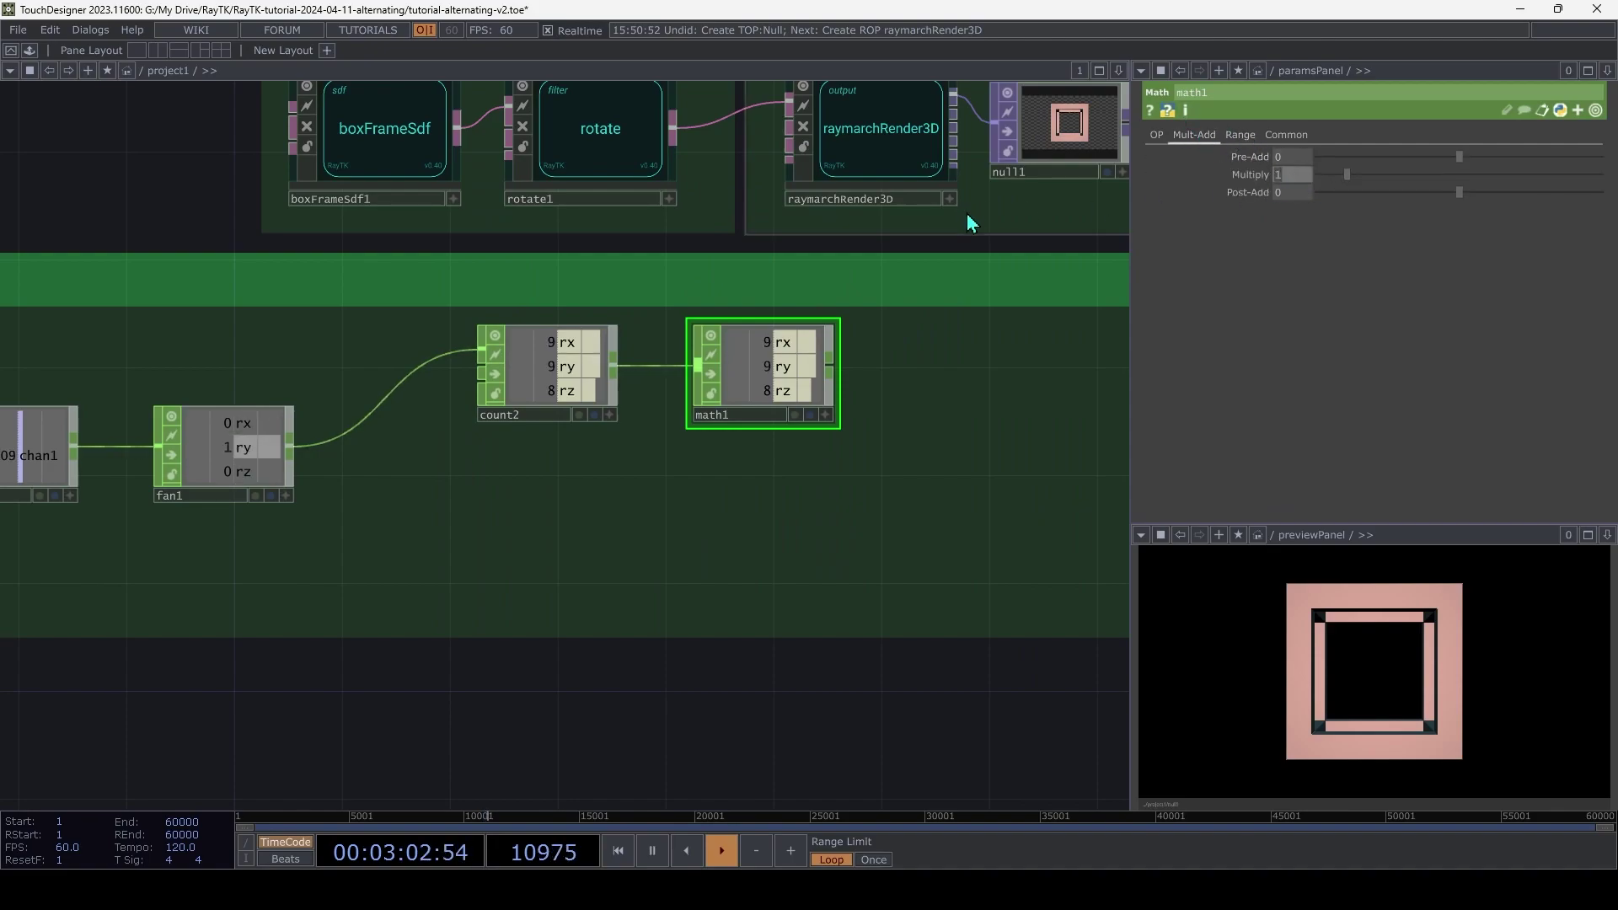
{"action": "key", "text": "Tab"}
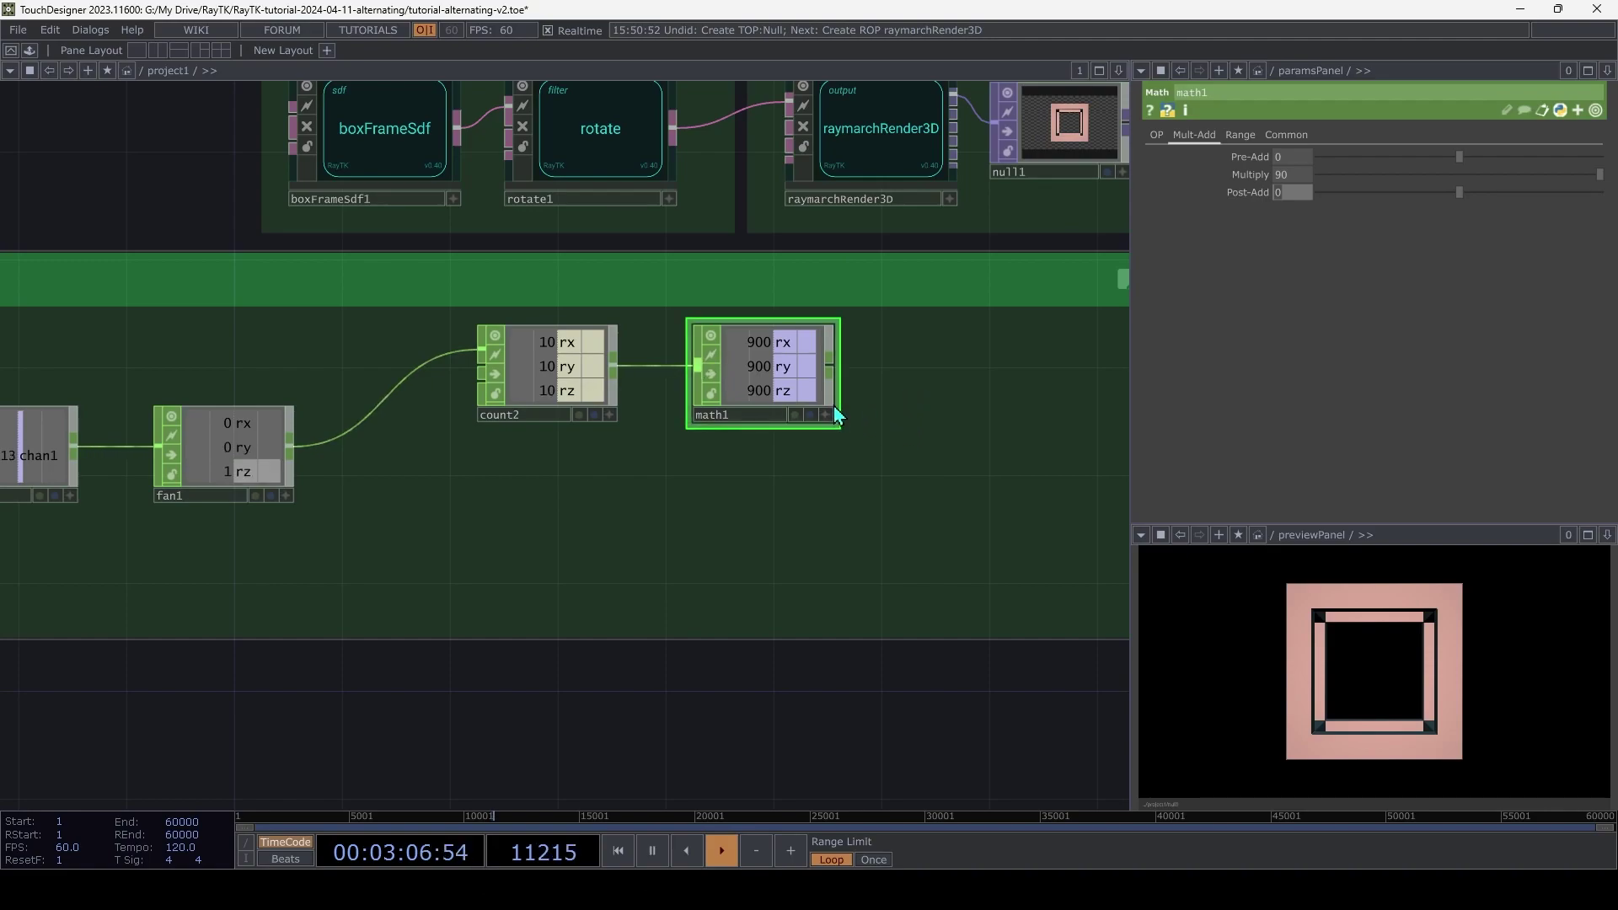
{"action": "left_click_drag", "start_coordinate": [732, 404], "coordinate": [678, 405]}
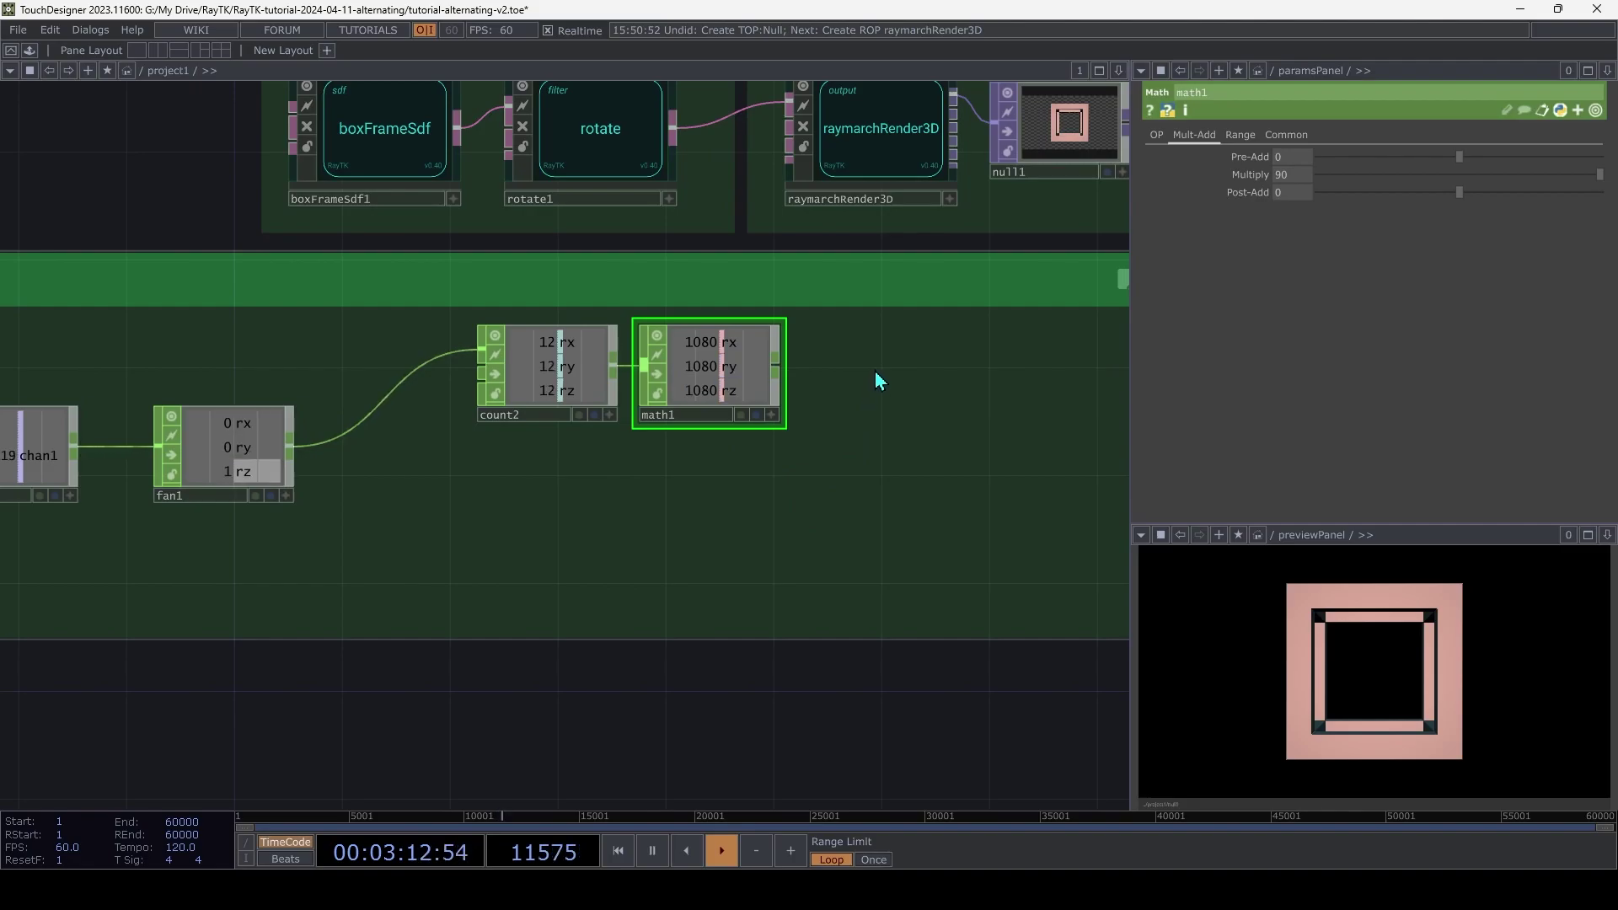
Add a Lag CHOP fed by math1's angles
{"action": "key", "text": "Tab"}
{"action": "type", "text": "la"}
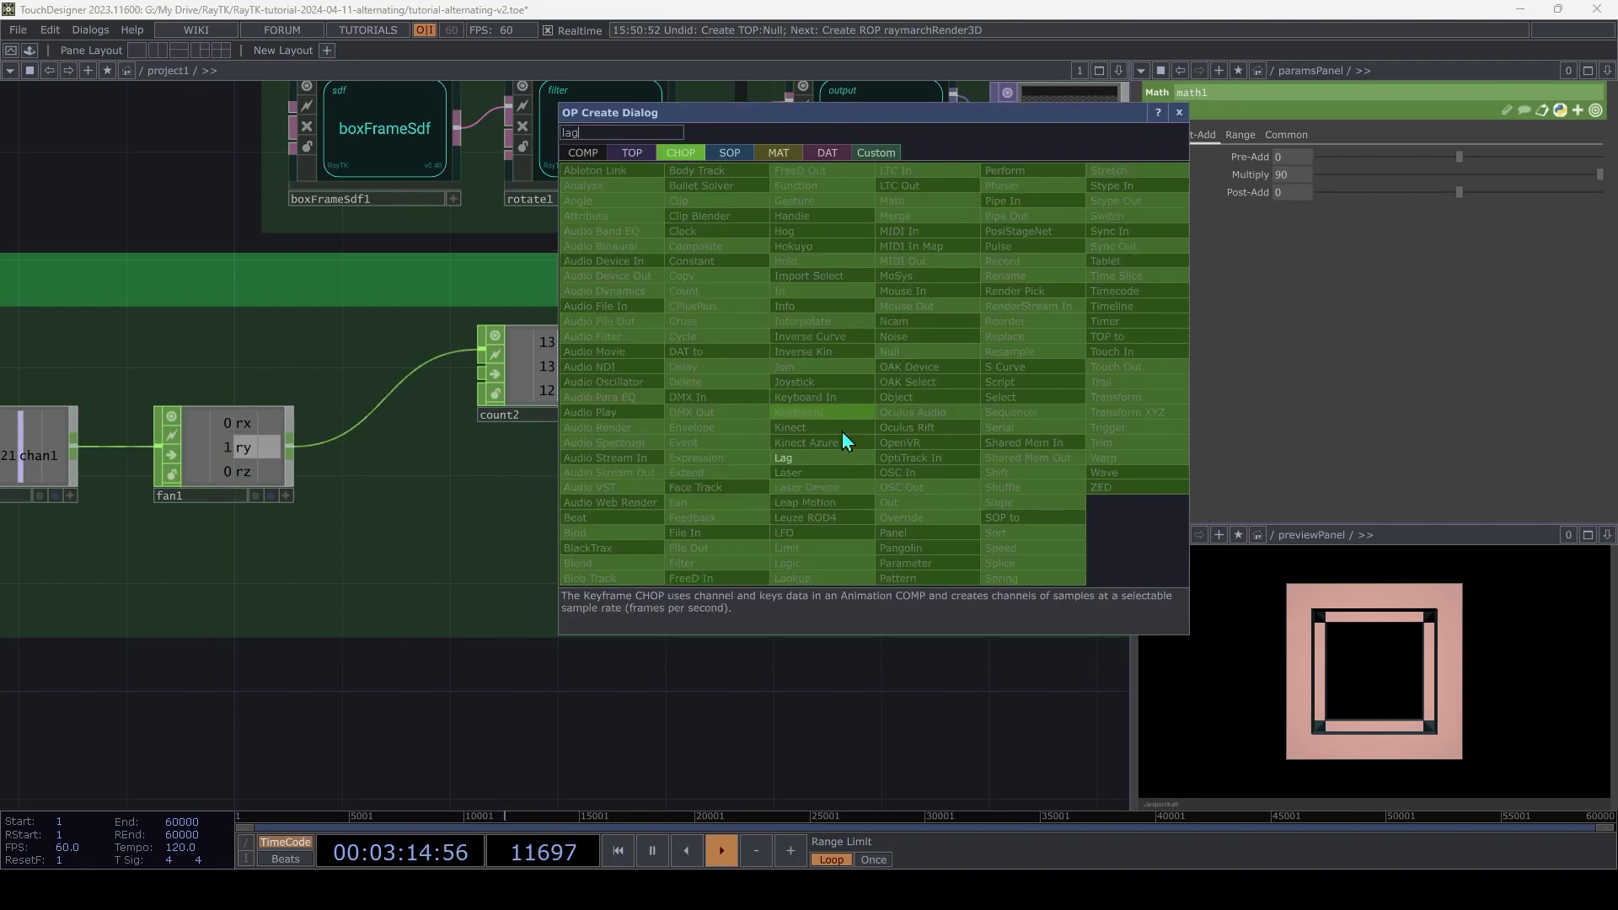
{"action": "left_click", "coordinate": [805, 462]}
{"action": "left_click", "coordinate": [883, 379]}
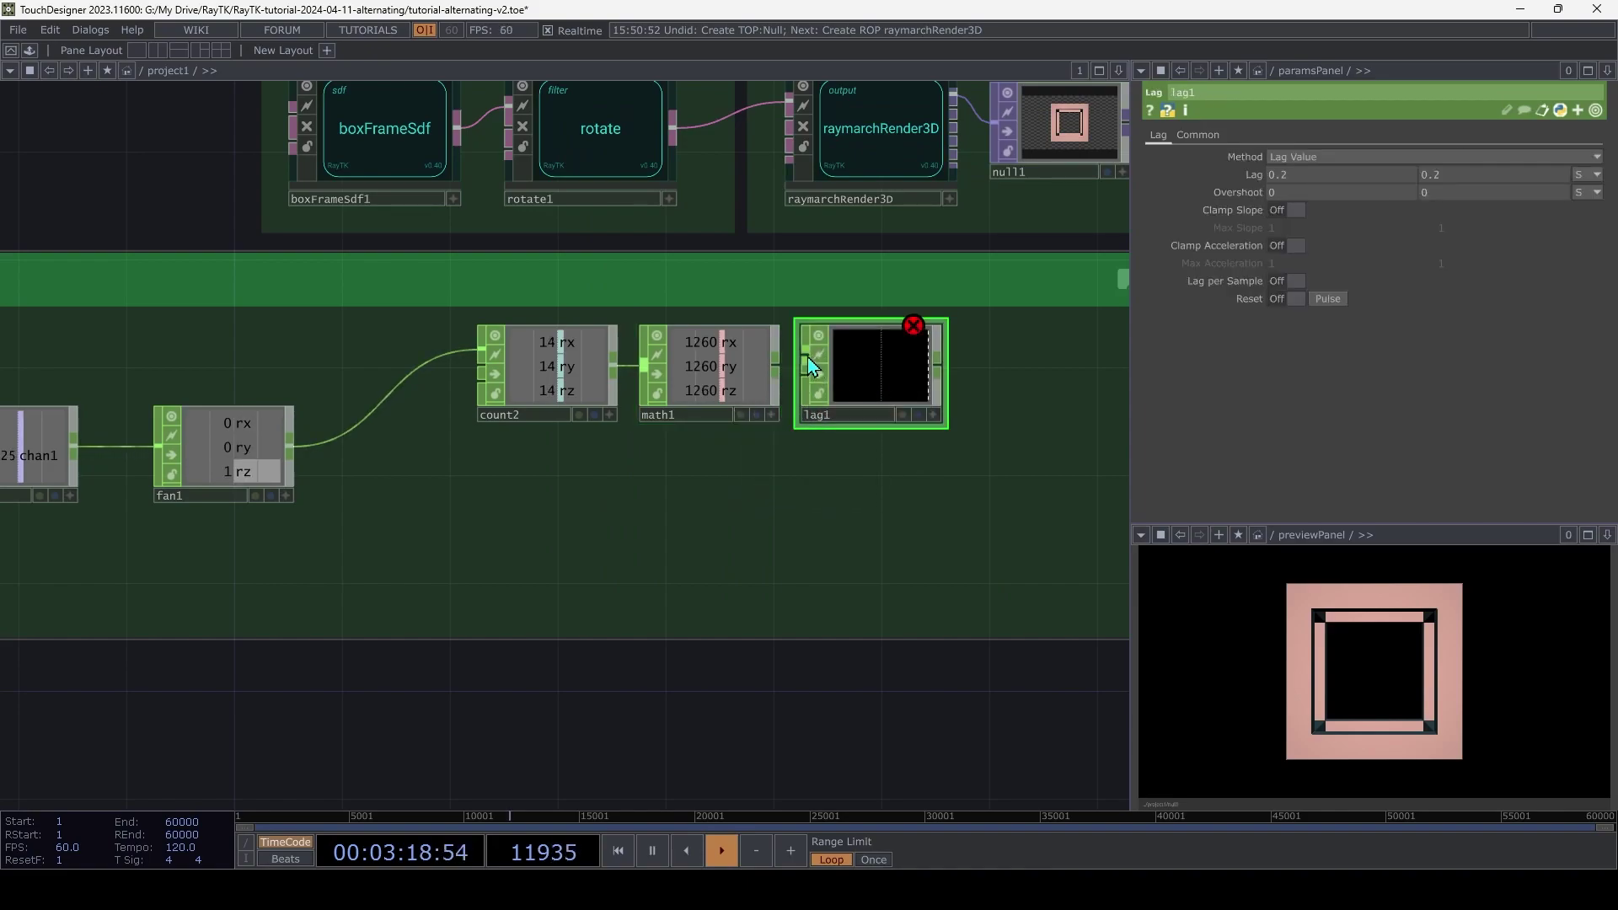
{"action": "left_click_drag", "start_coordinate": [806, 364], "coordinate": [776, 366]}
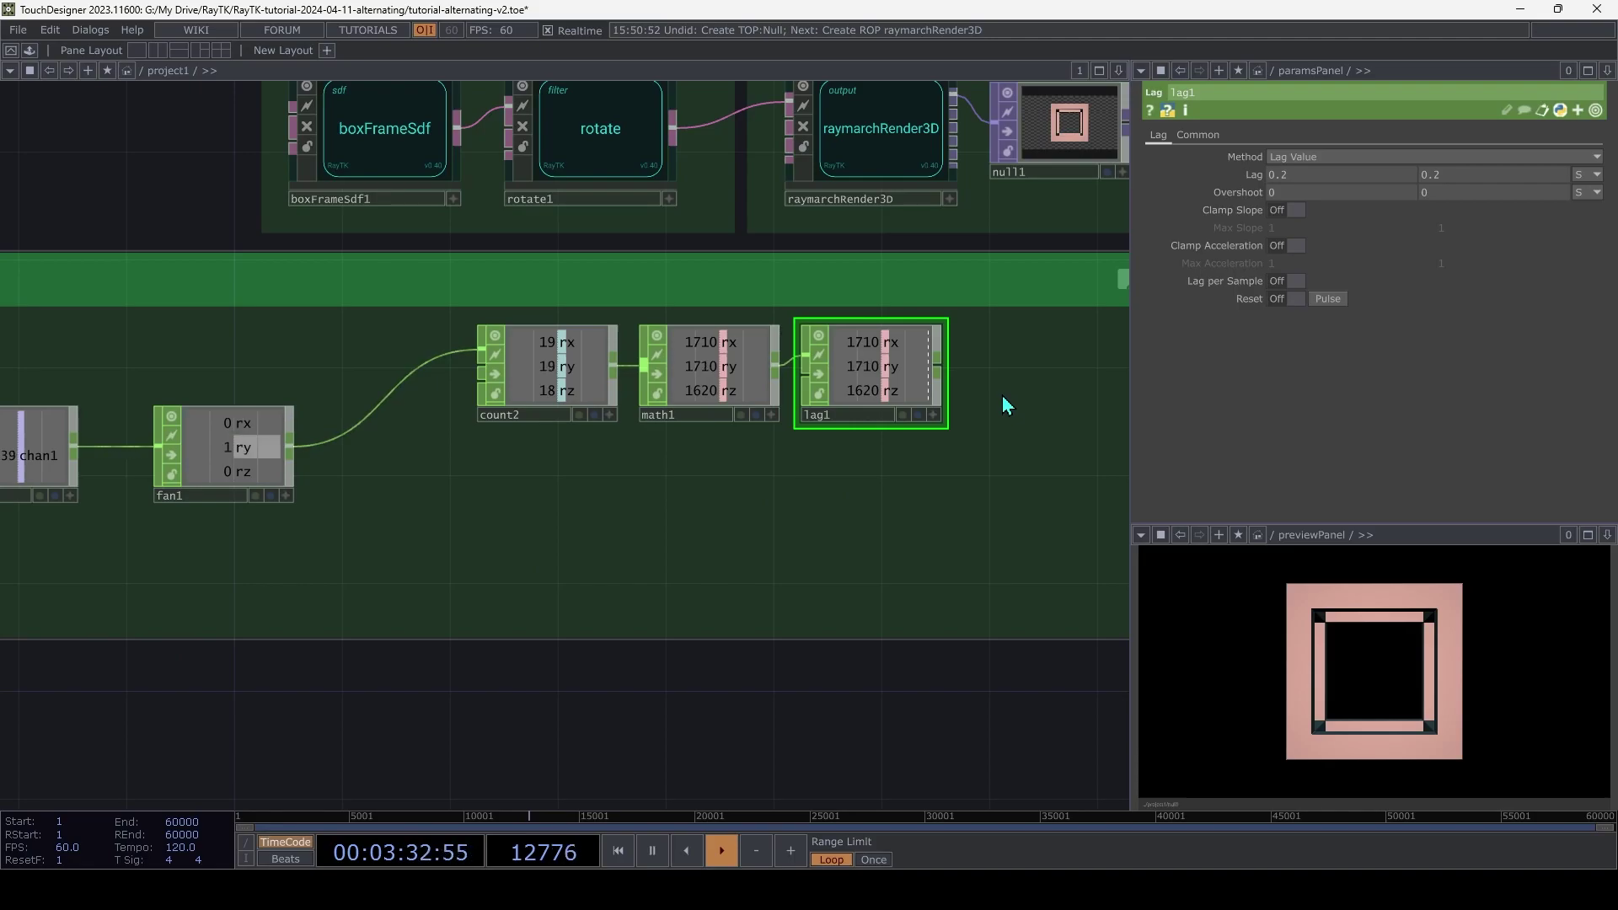
Add a Null CHOP after lag1 and rename it rotation
{"action": "key", "text": "Tab"}
{"action": "type", "text": "null"}
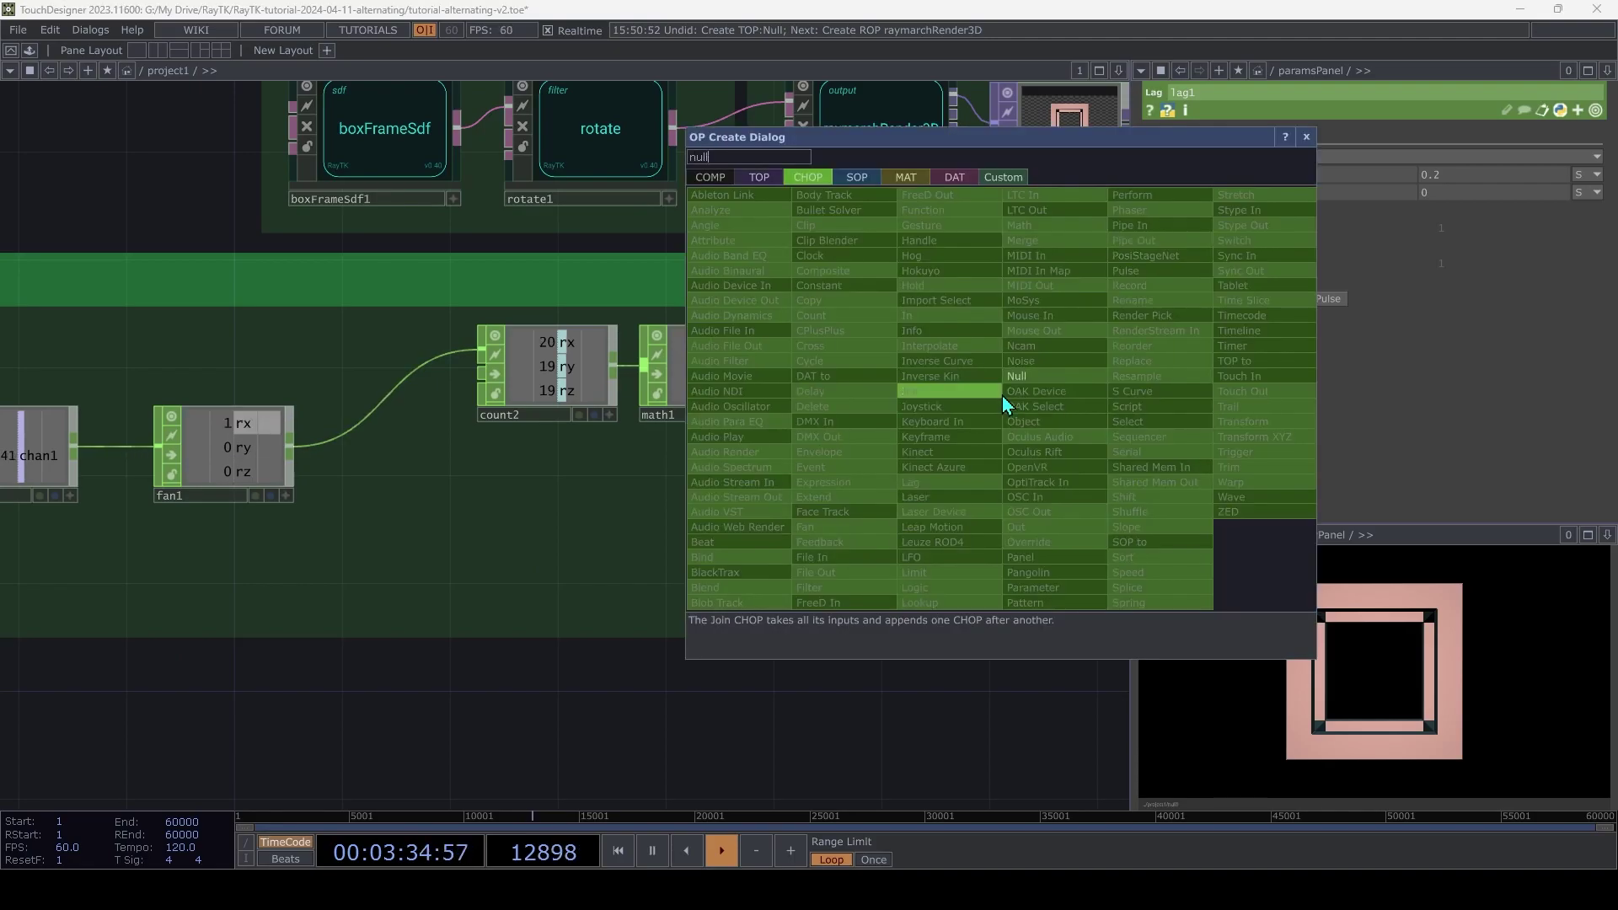
{"action": "left_click", "coordinate": [1028, 377]}
{"action": "left_click", "coordinate": [973, 381]}
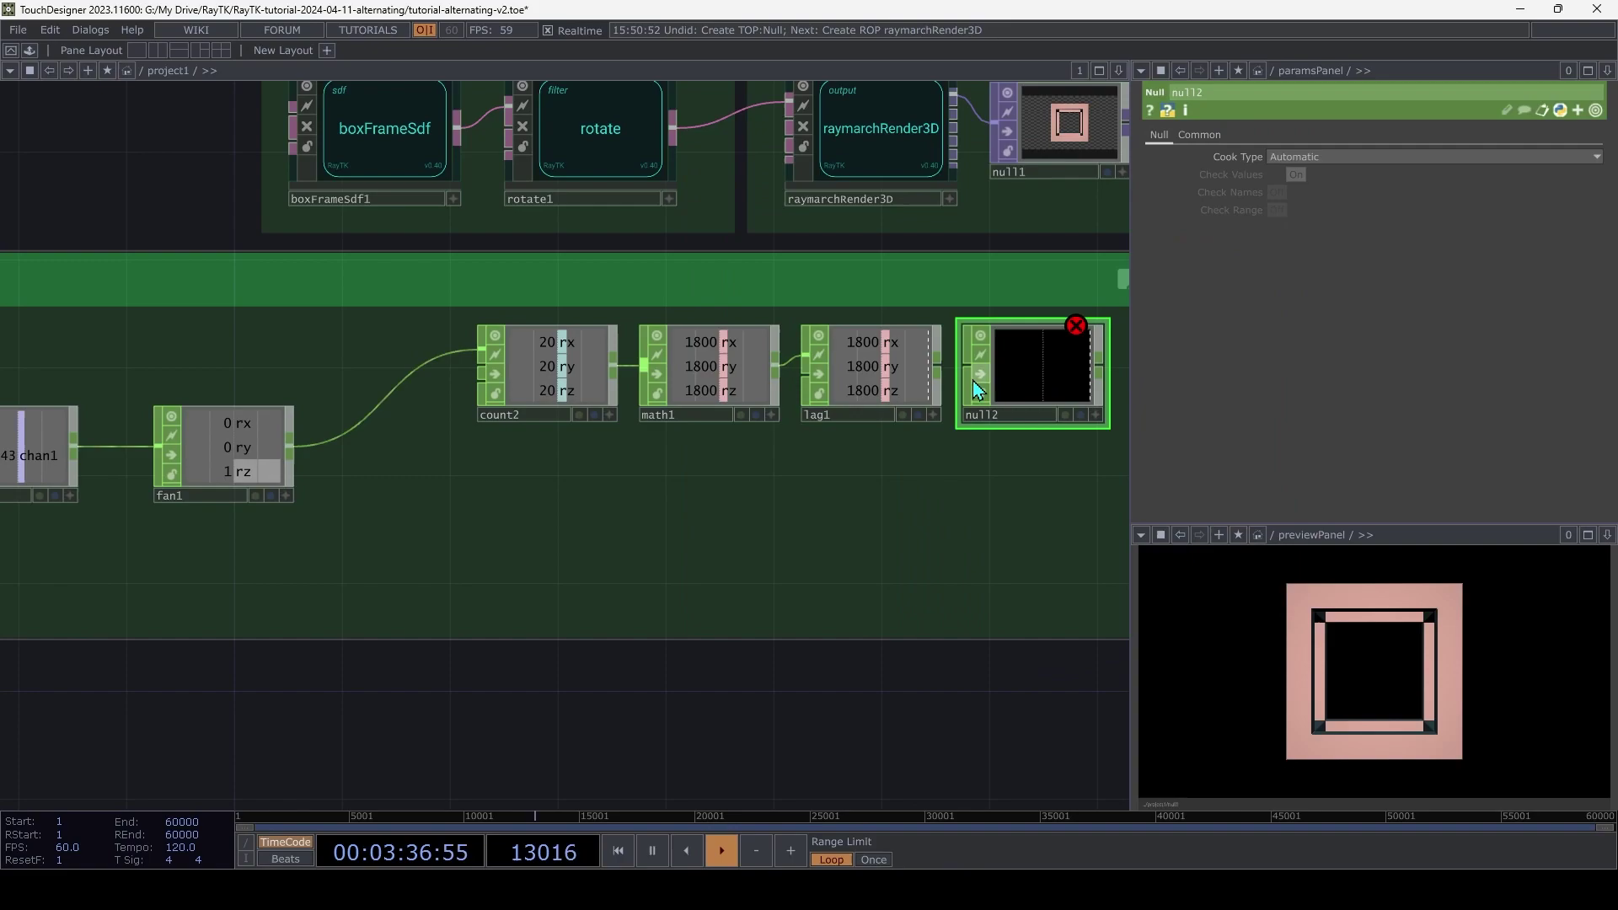
{"action": "mouse_move", "coordinate": [967, 372]}
{"action": "left_mouse_down"}
{"action": "mouse_move", "coordinate": [958, 386]}
{"action": "mouse_move", "coordinate": [938, 365]}
{"action": "left_mouse_up"}
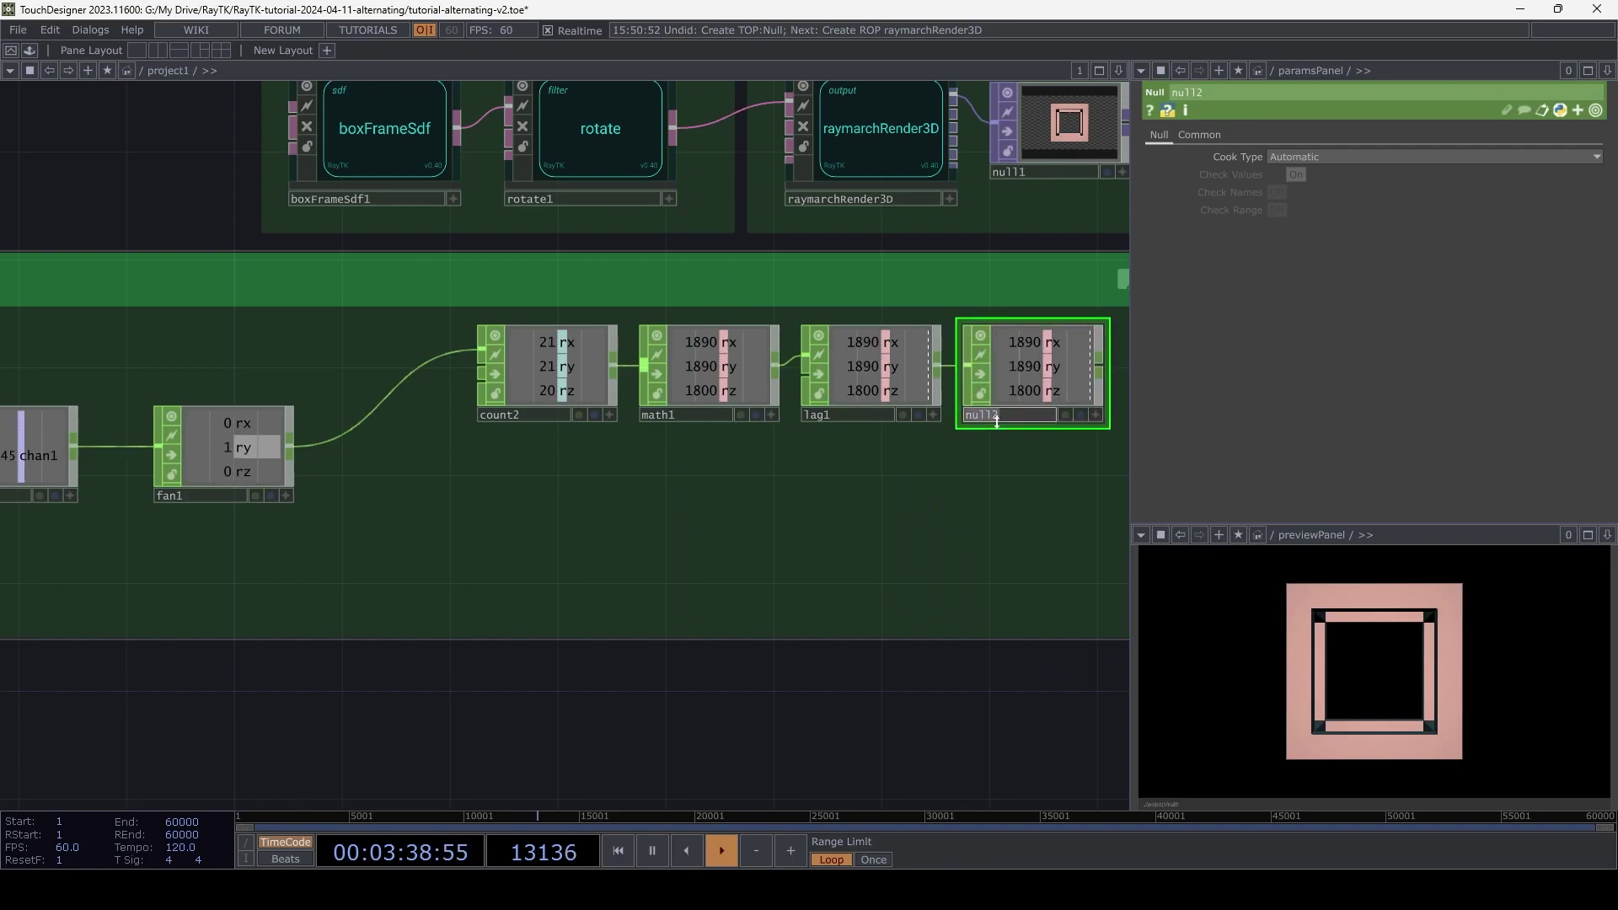
{"action": "type", "text": "rotation"}
{"action": "key", "text": "Return"}
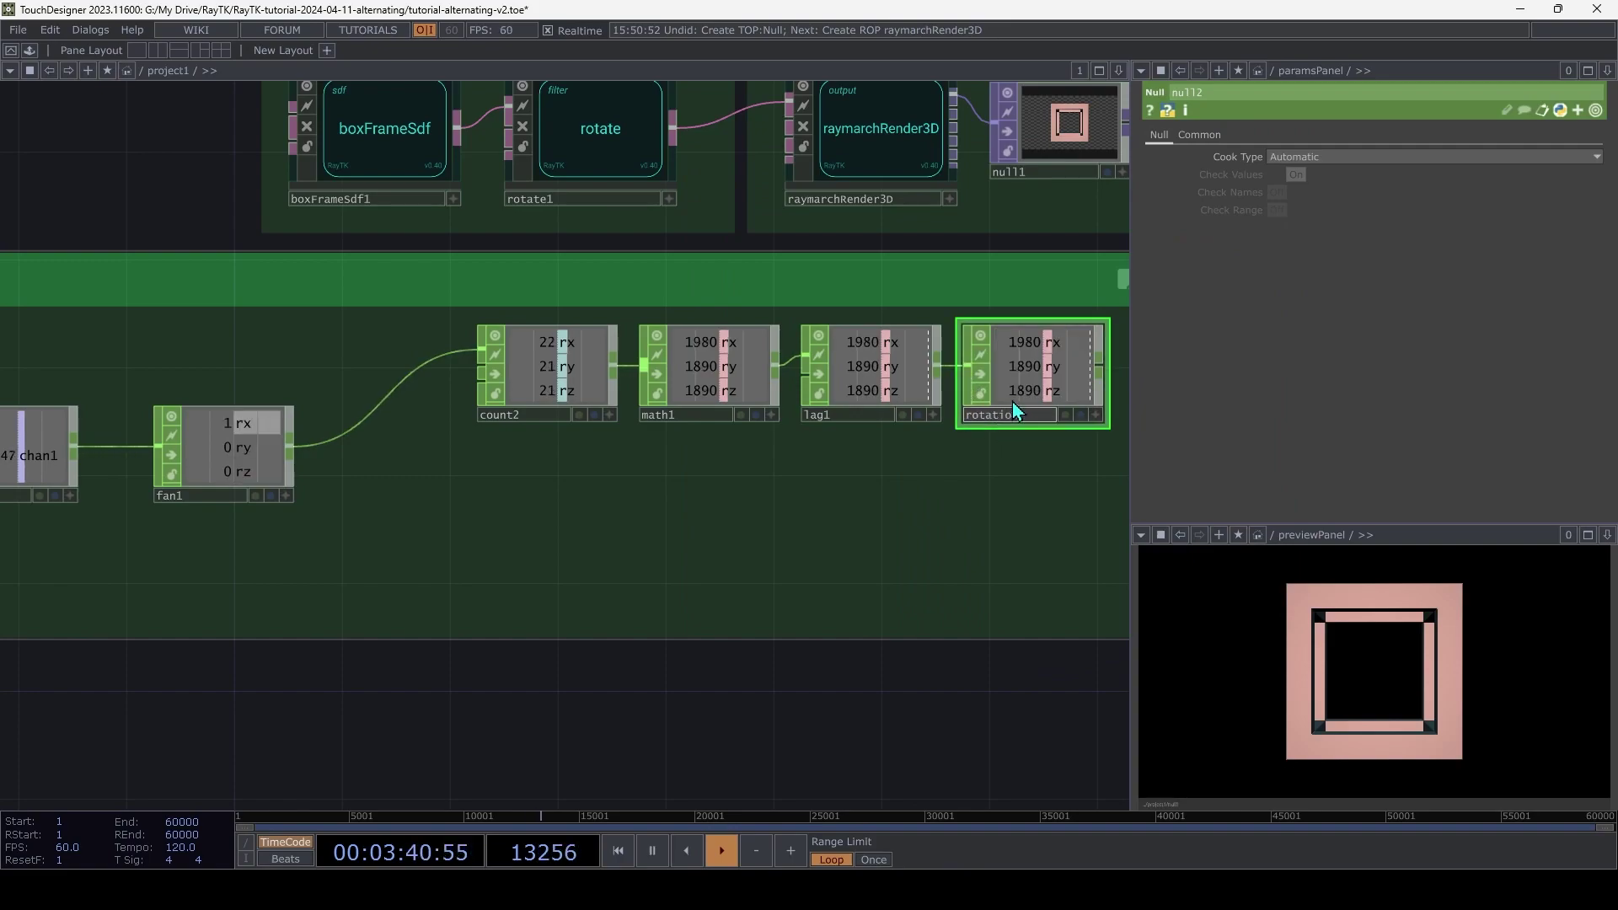
Export the rotation null's rx, ry and rz channels onto rotate1's Rotate X, Y and Z fields
{"action": "left_click", "coordinate": [1097, 416]}
{"action": "left_click", "coordinate": [640, 110]}
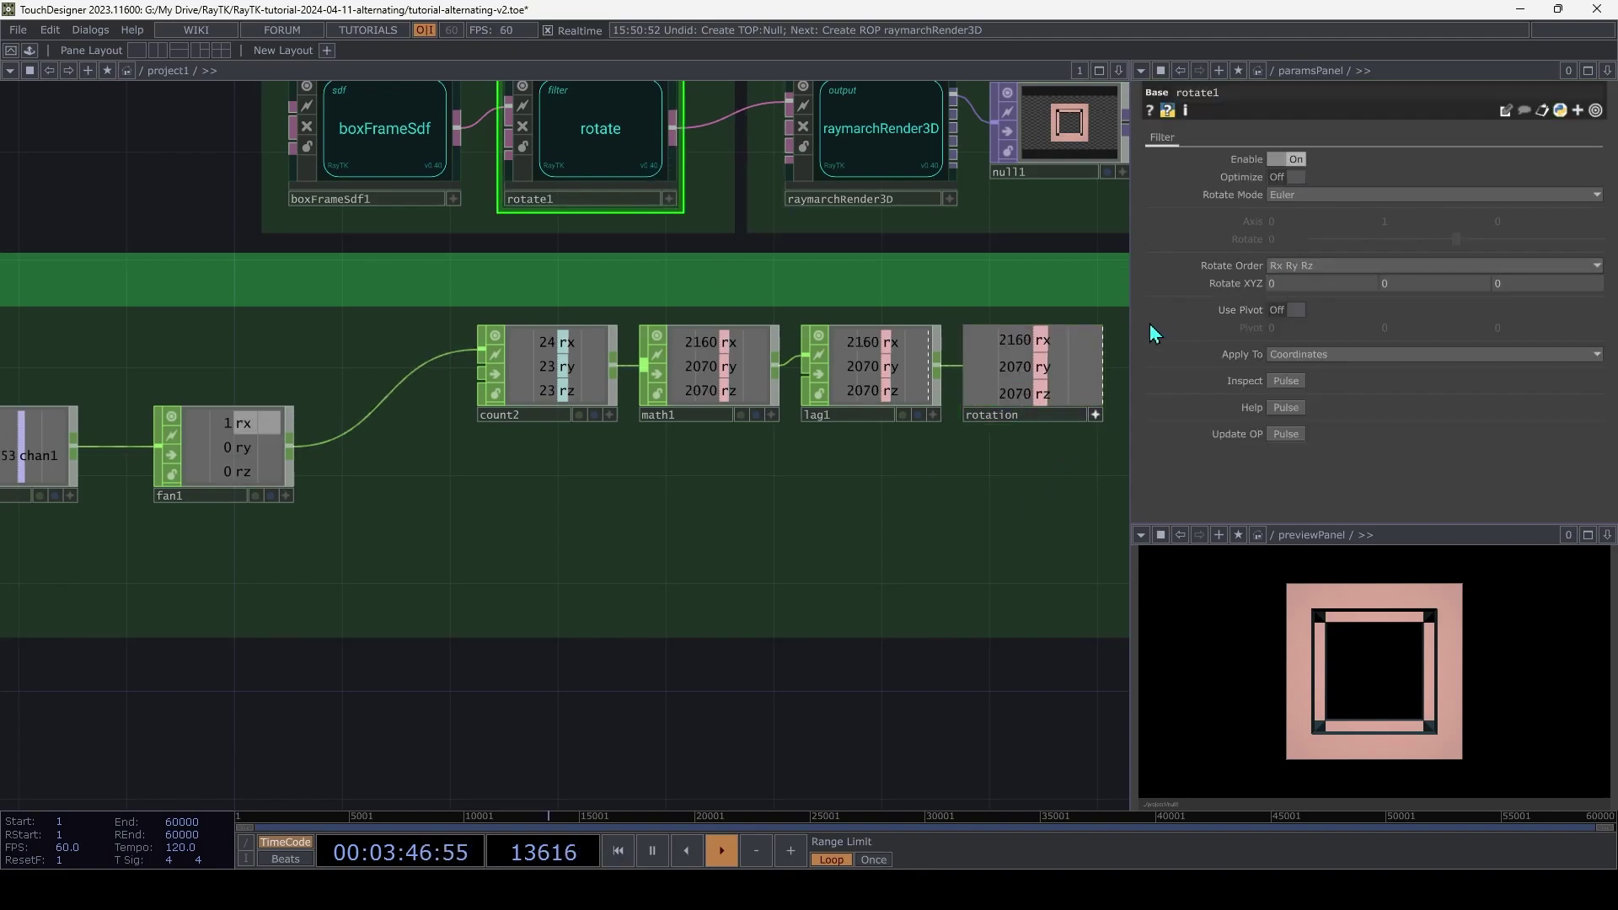
{"action": "left_click_drag", "start_coordinate": [1049, 346], "coordinate": [1321, 286]}
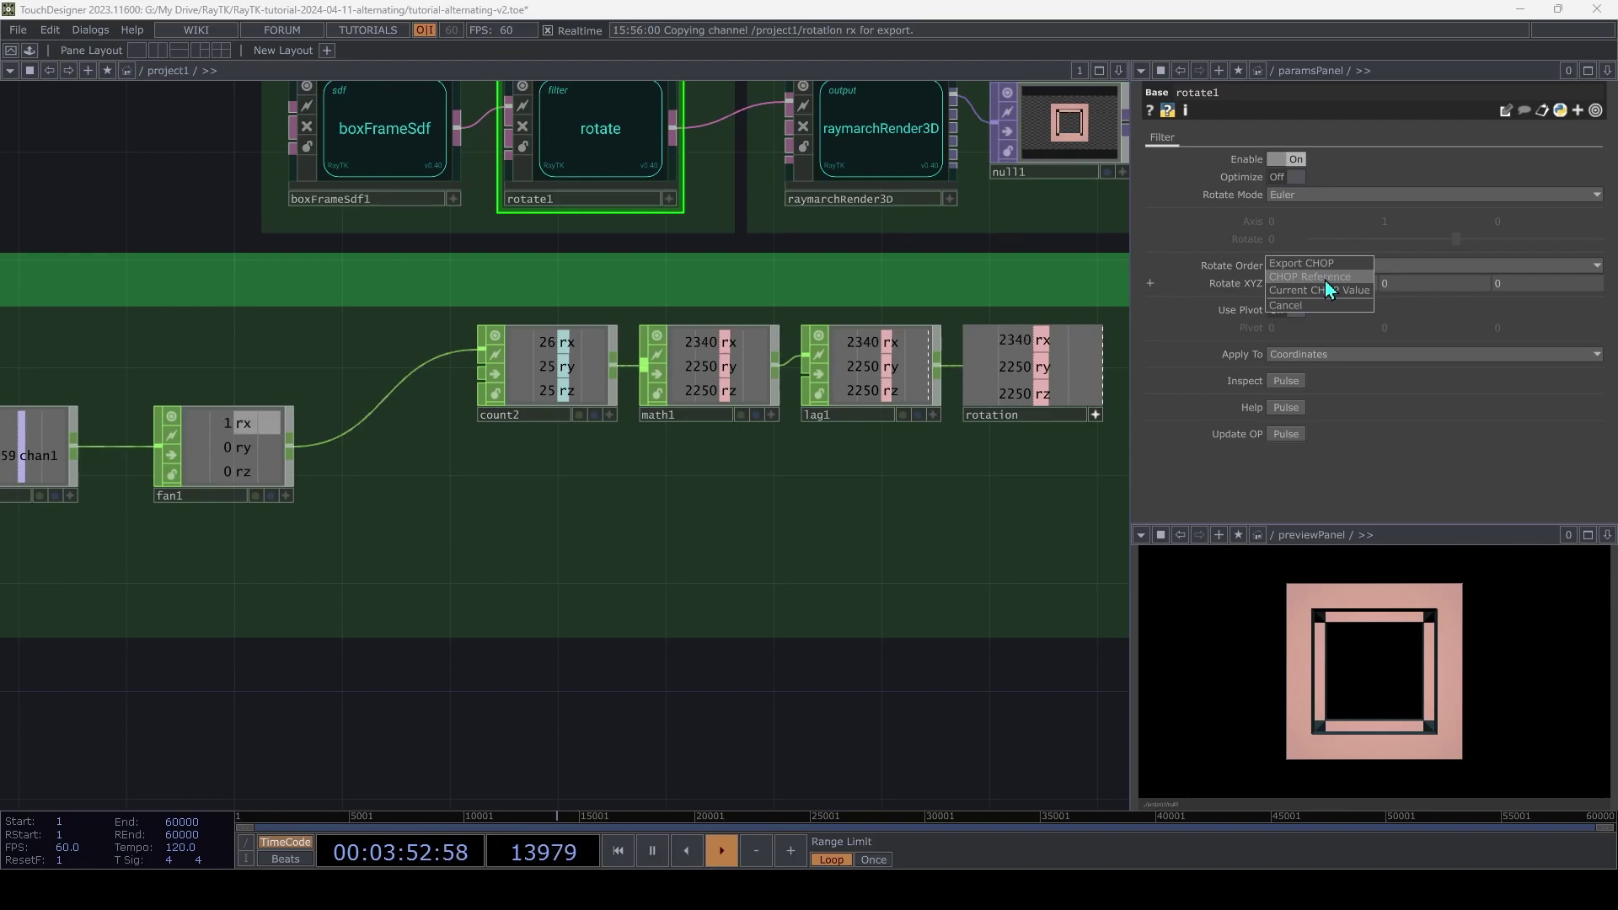
{"action": "left_click", "coordinate": [1318, 272]}
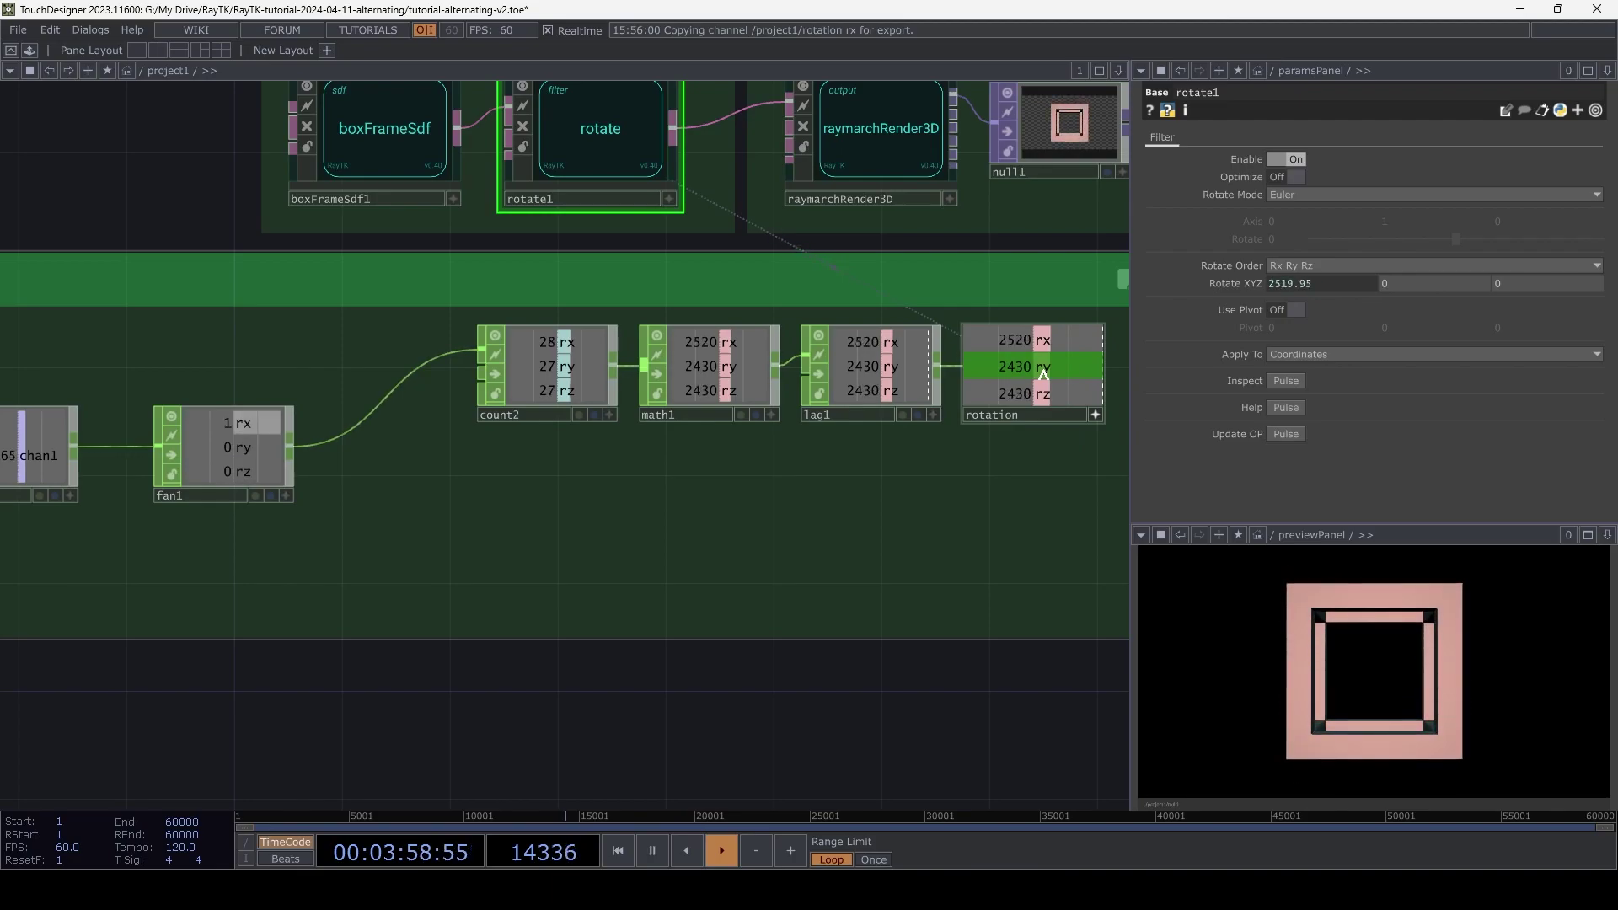
{"action": "left_click_drag", "start_coordinate": [1305, 296], "coordinate": [1410, 278]}
{"action": "left_click_drag", "start_coordinate": [1073, 382], "coordinate": [1510, 285]}
{"action": "left_click", "coordinate": [1535, 283]}
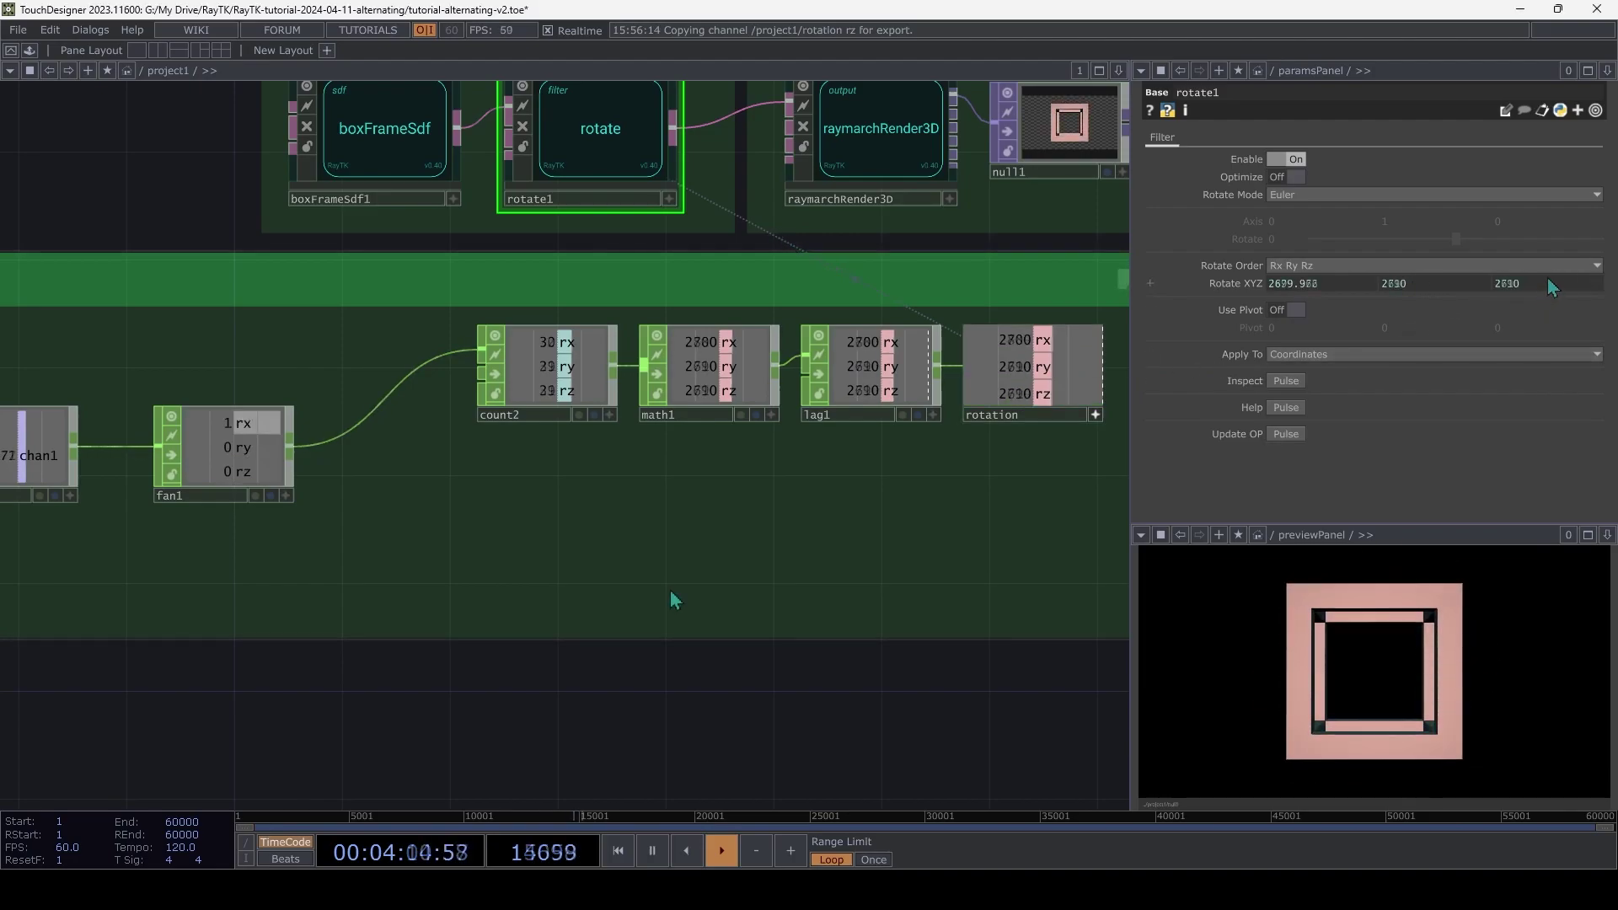
Set lag1's Lag time to 0.2 using the value ladder
{"action": "left_click", "coordinate": [851, 386]}
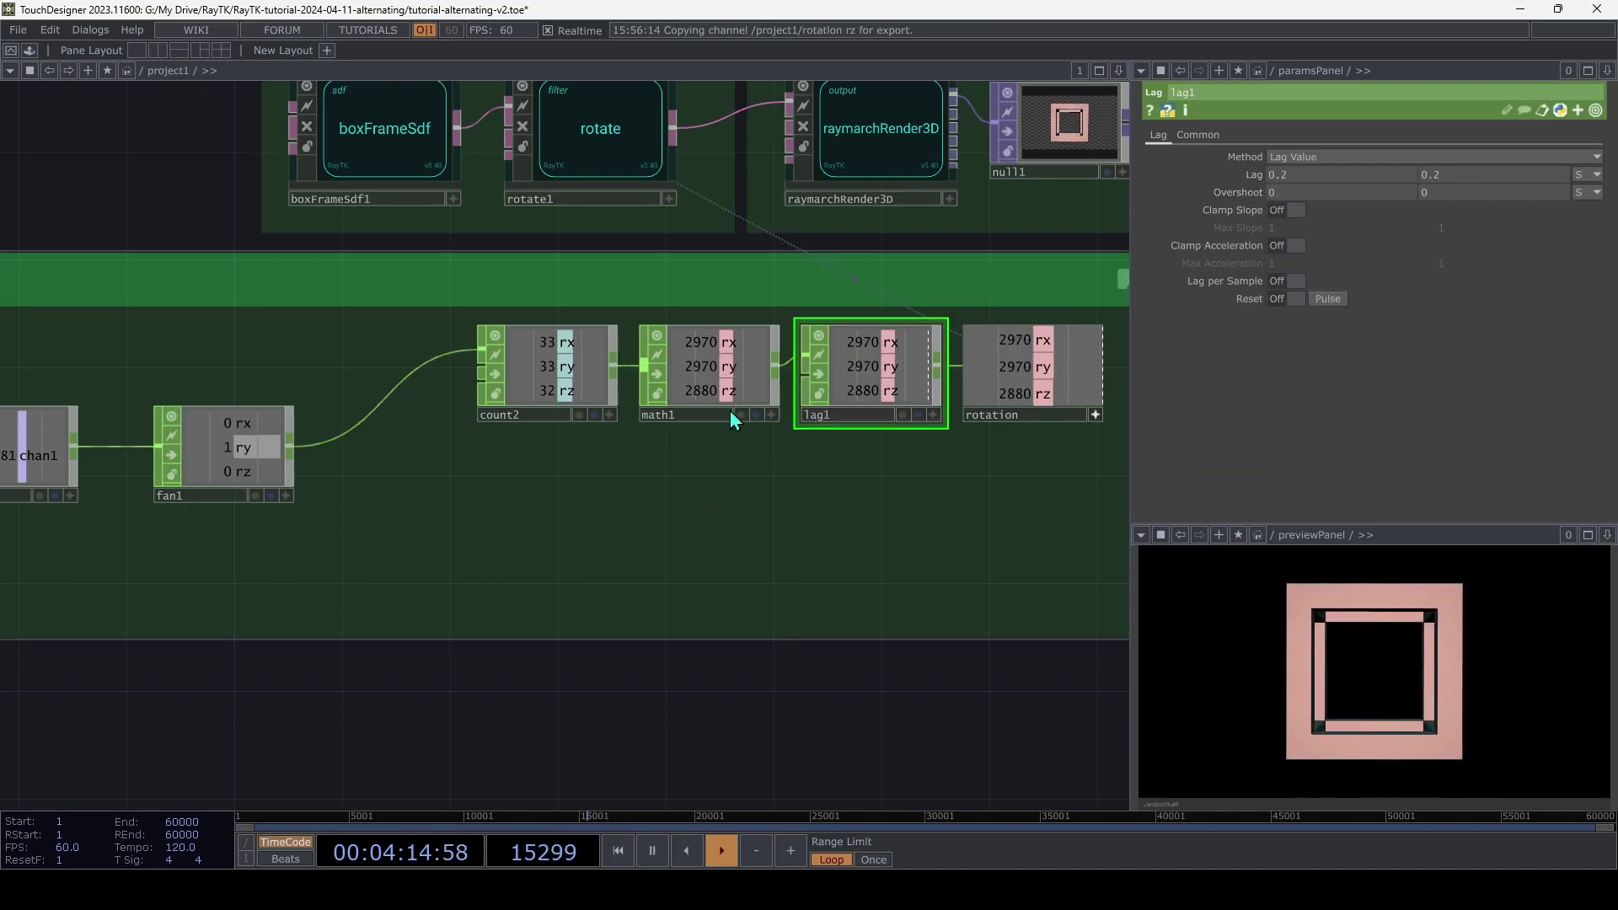
{"action": "middle_click_drag", "start_coordinate": [1255, 175], "coordinate": [1252, 144]}
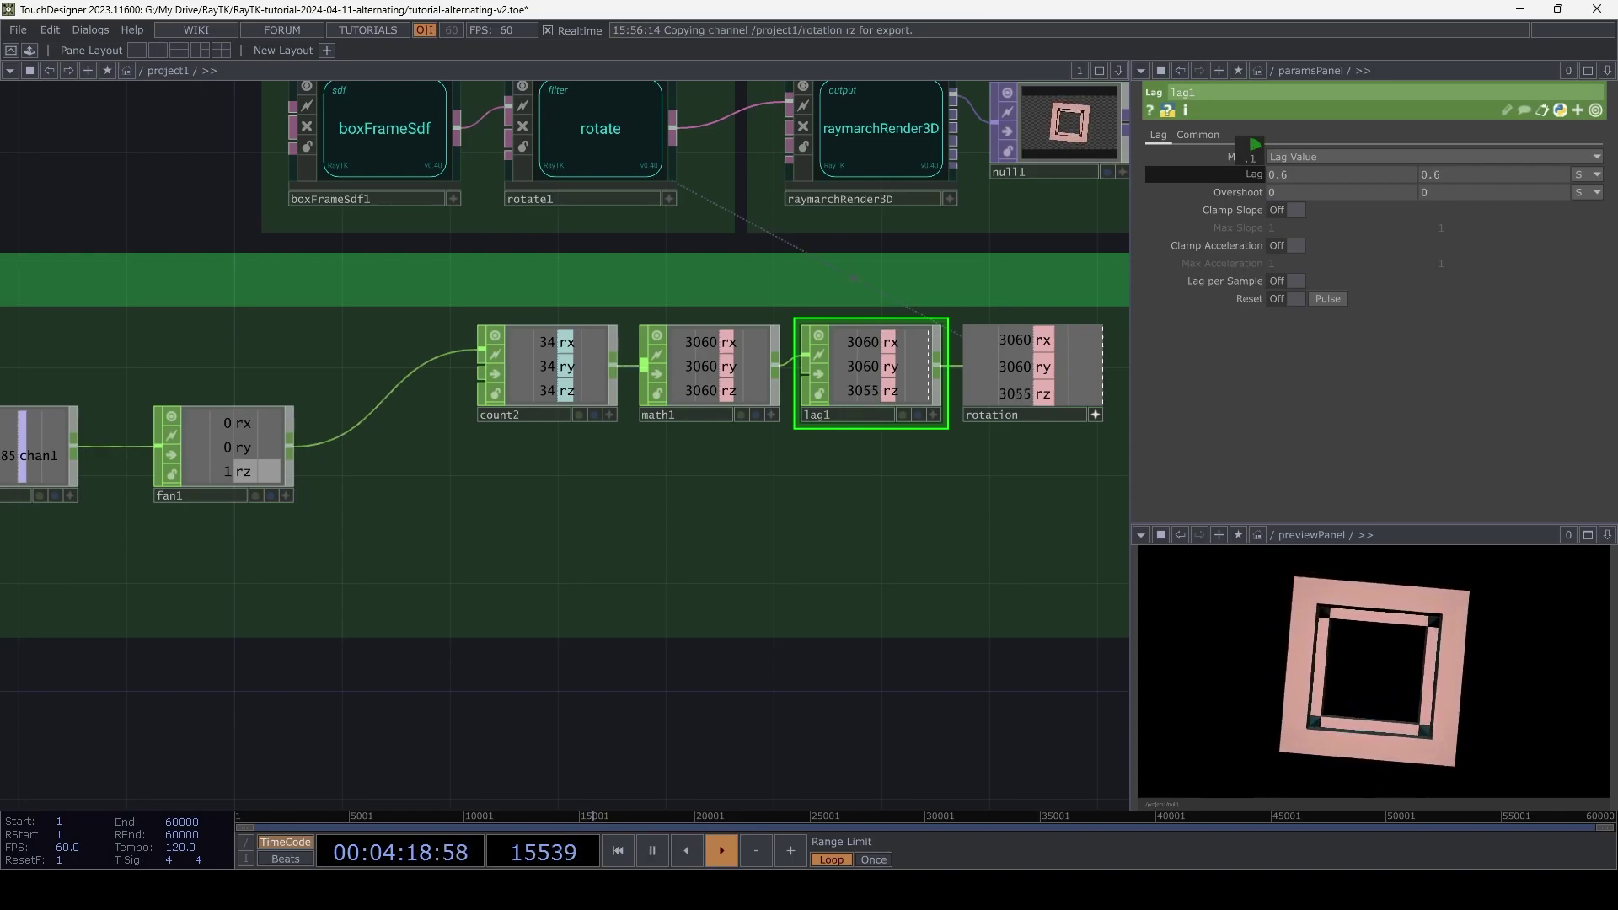
{"action": "middle_click_drag", "start_coordinate": [1255, 145], "coordinate": [1254, 149]}
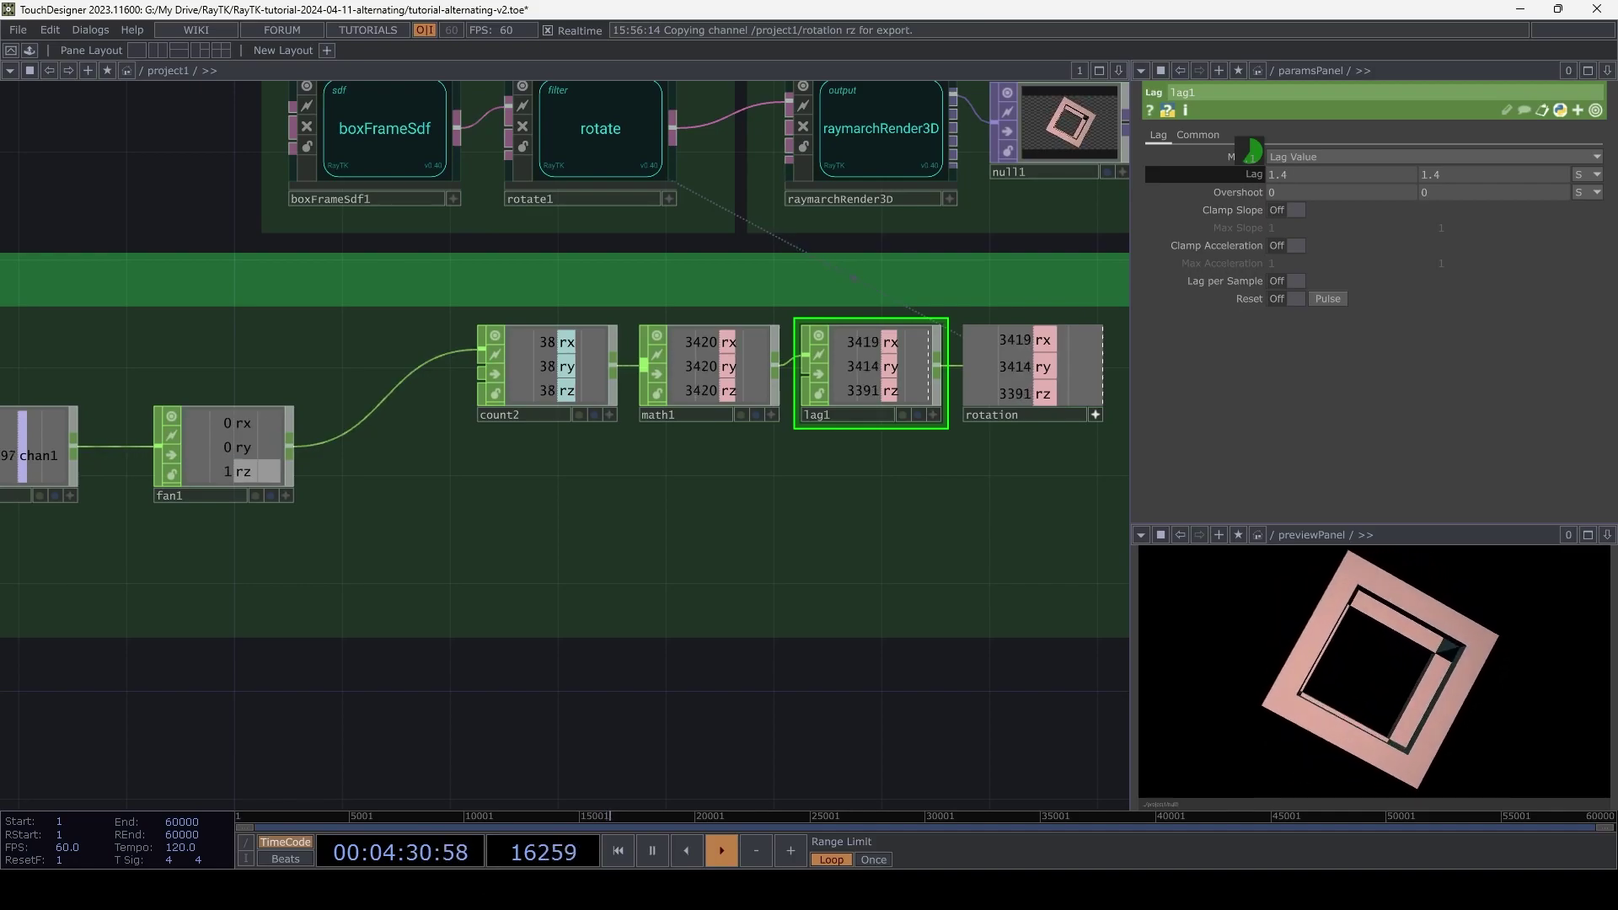
{"action": "middle_click_drag", "start_coordinate": [1252, 152], "coordinate": [1252, 152]}
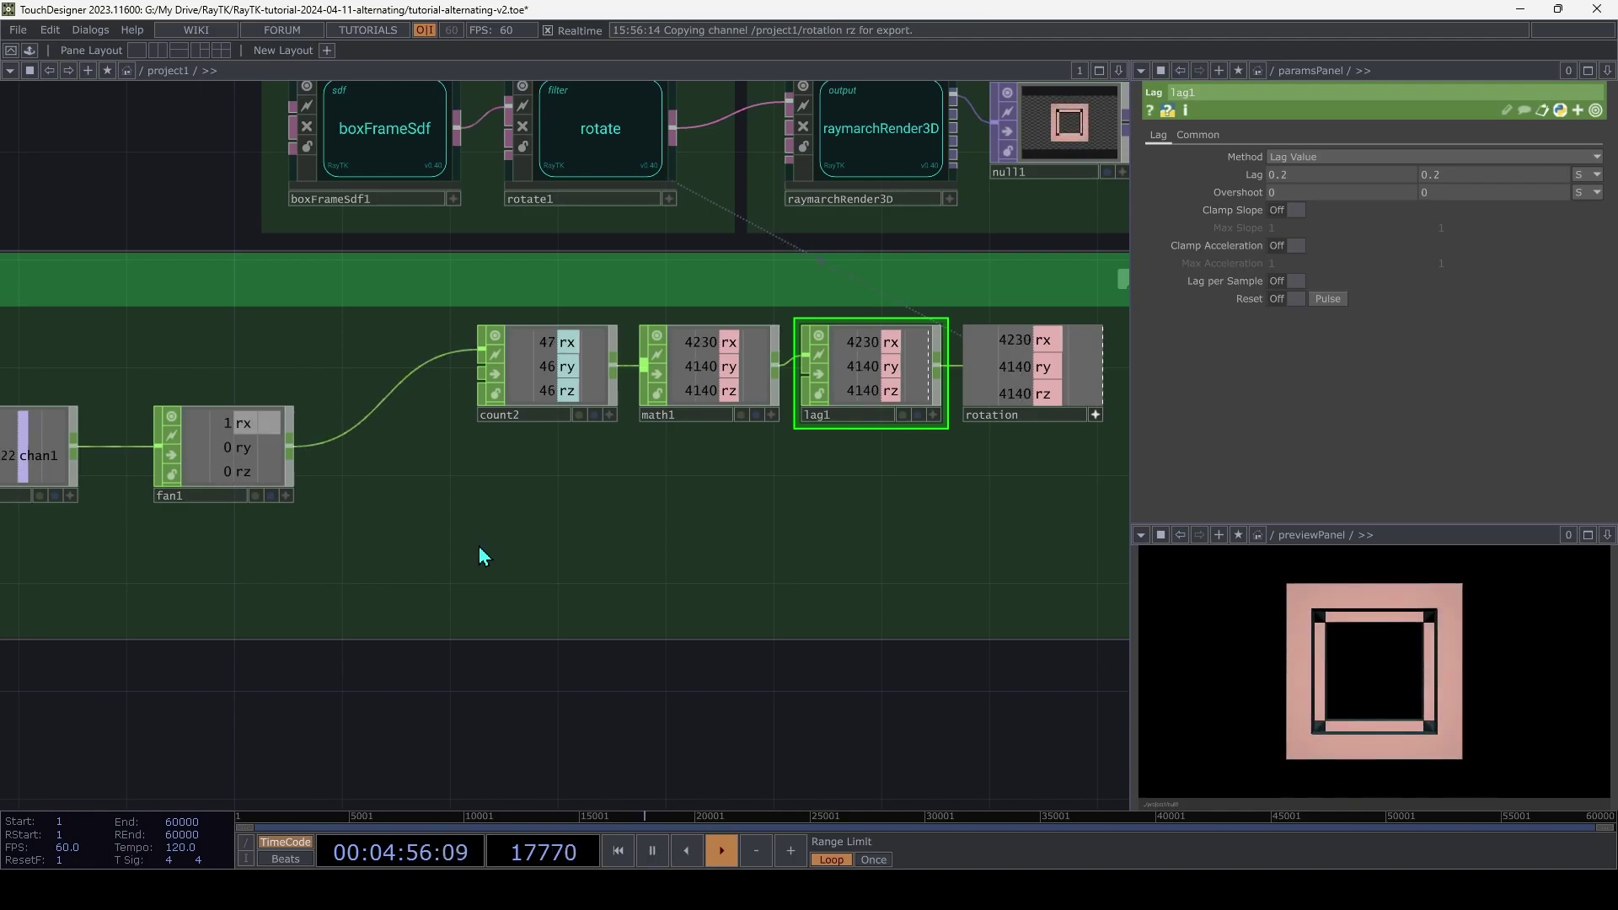
{"action": "scroll", "coordinate": [483, 556], "scroll_direction": "left", "scroll_amount": 5}
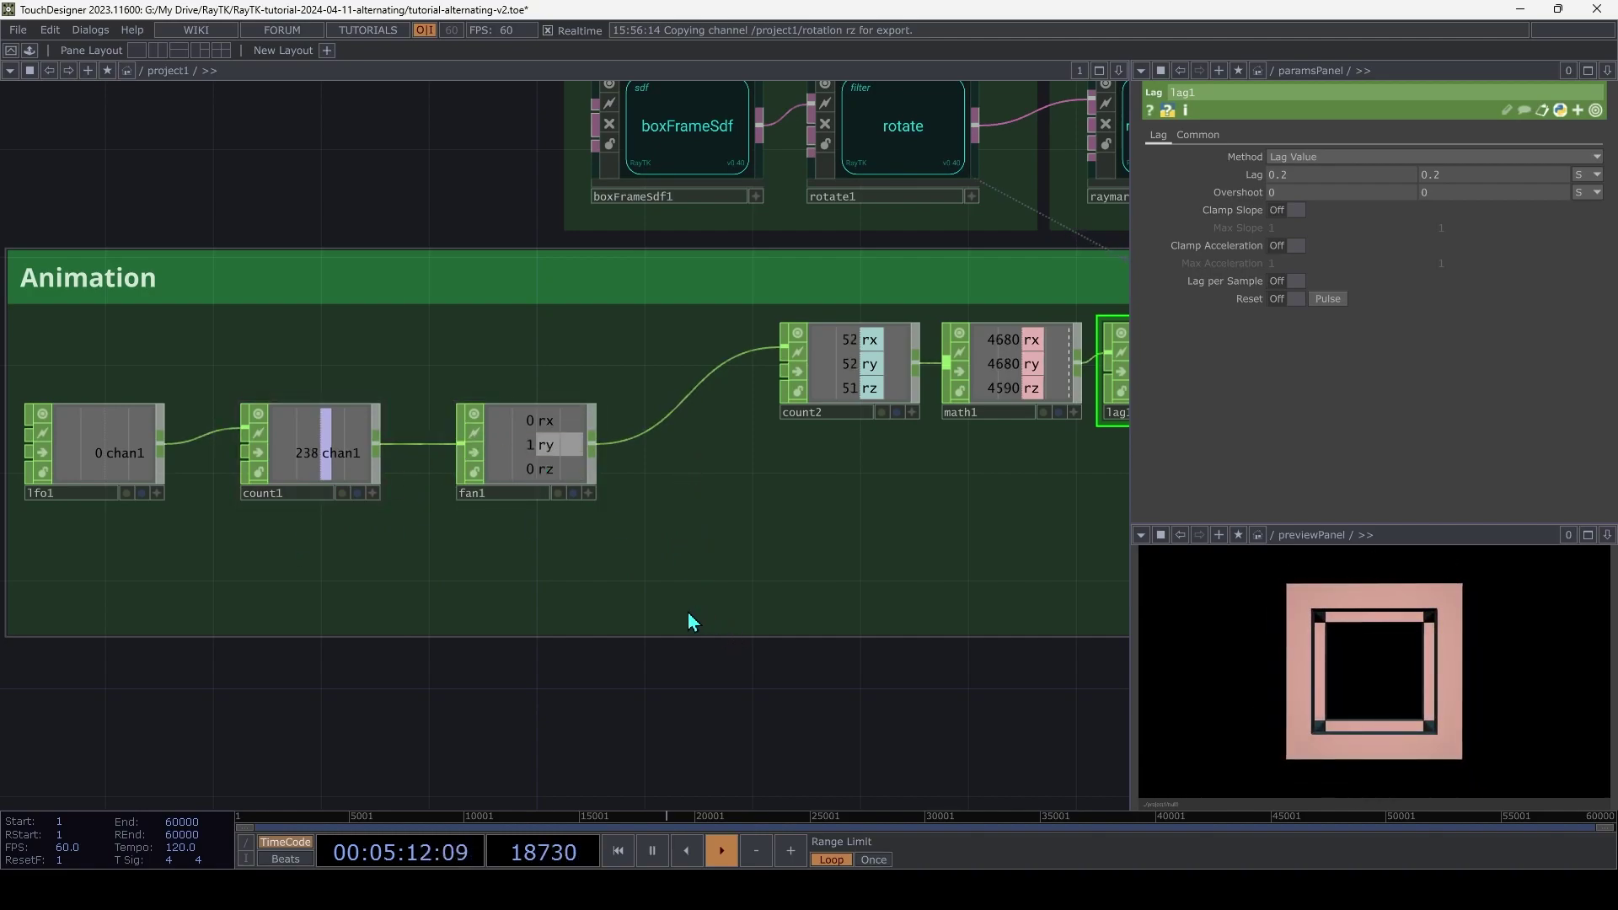
Change fan1's Channel Names to 'r[xyz] thickness' to add a fourth thickness channel
{"action": "left_click", "coordinate": [539, 446]}
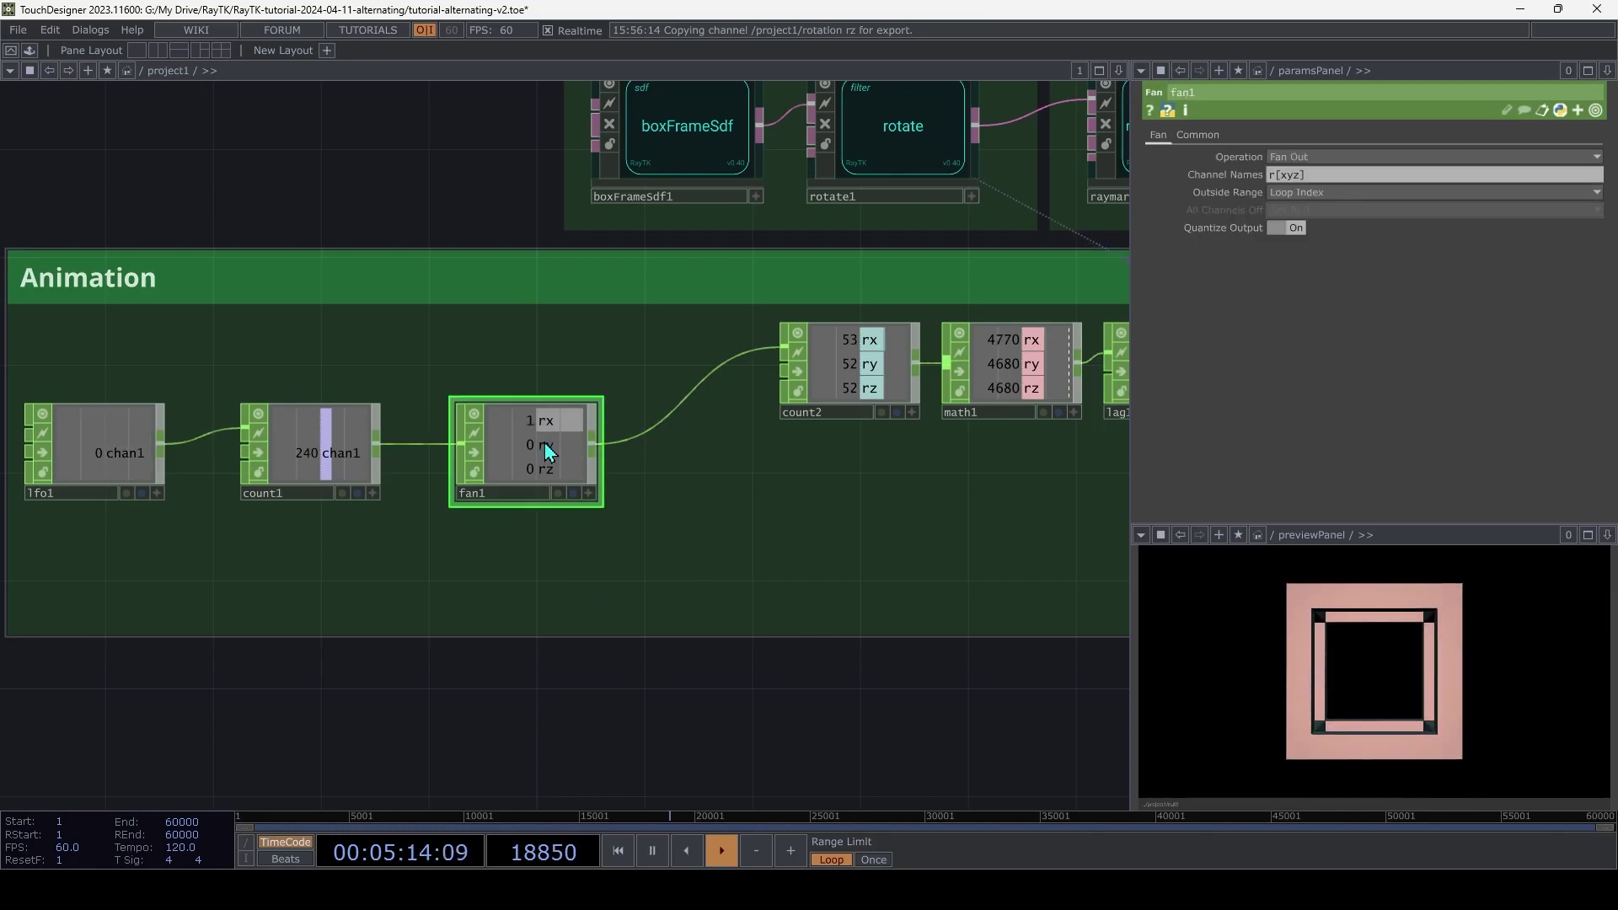
{"action": "left_click", "coordinate": [1365, 173]}
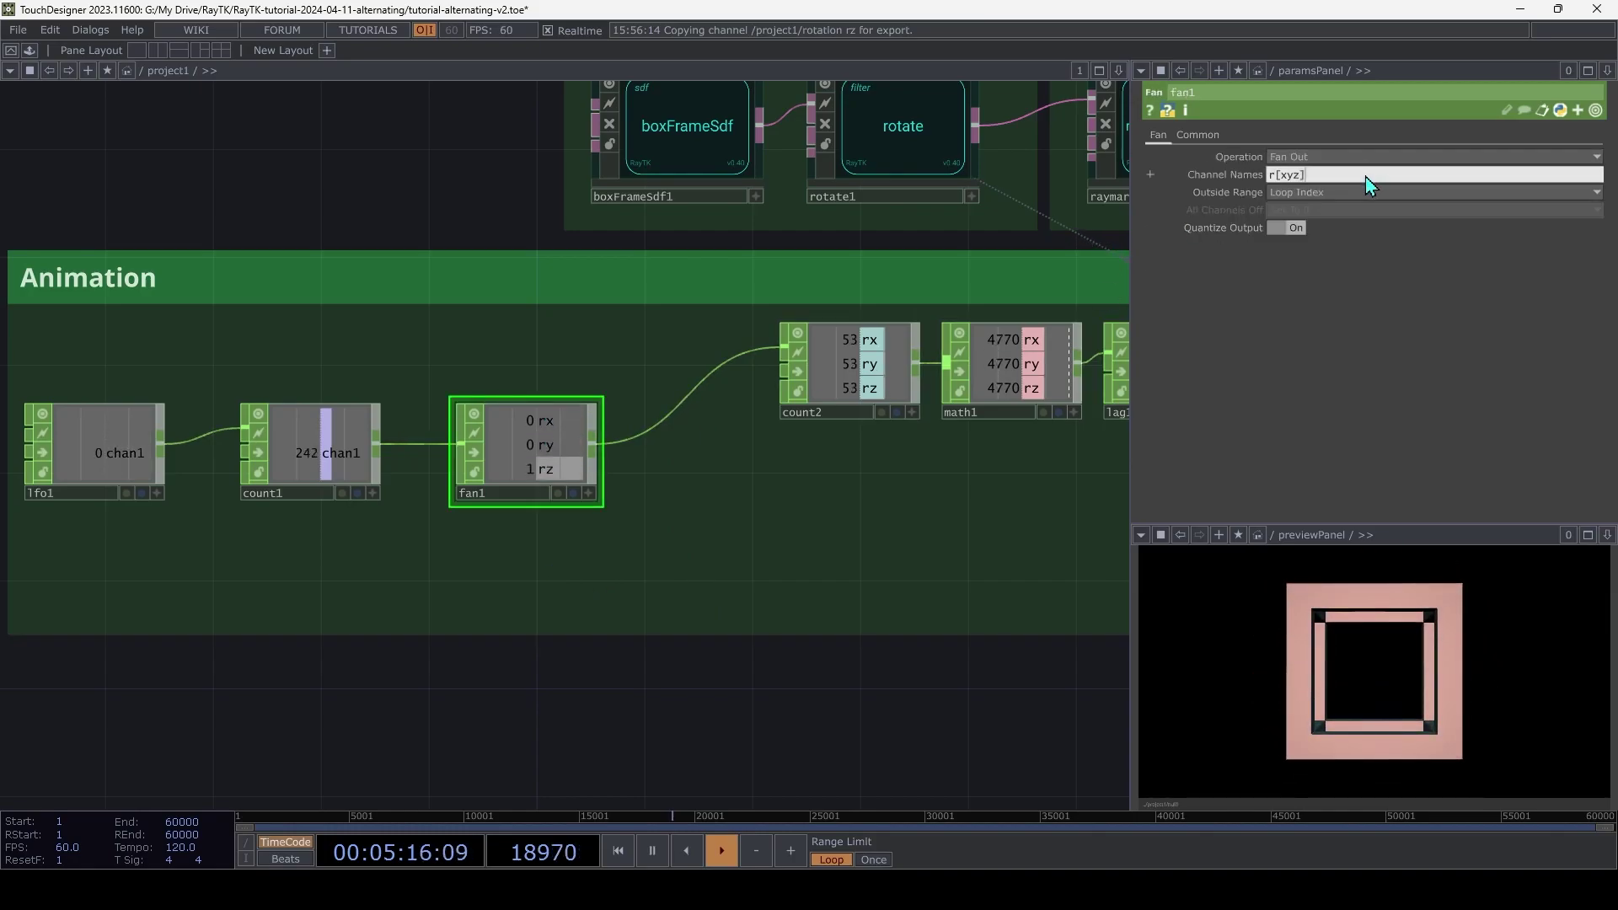
{"action": "type", "text": "thick"}
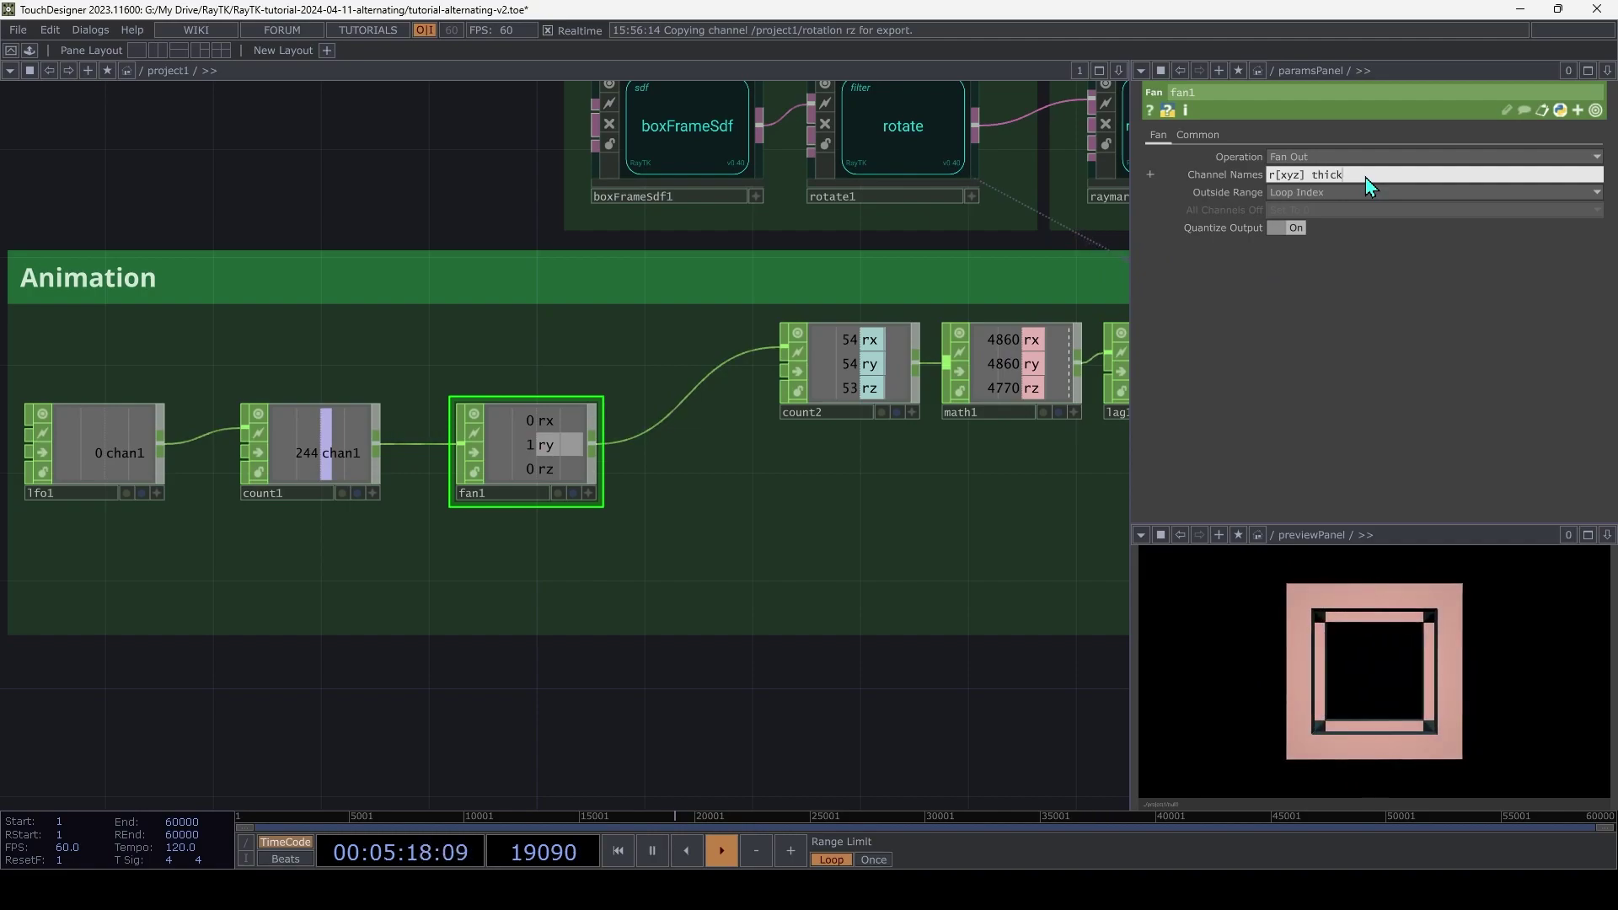
{"action": "type", "text": "ness"}
{"action": "key", "text": "Return"}
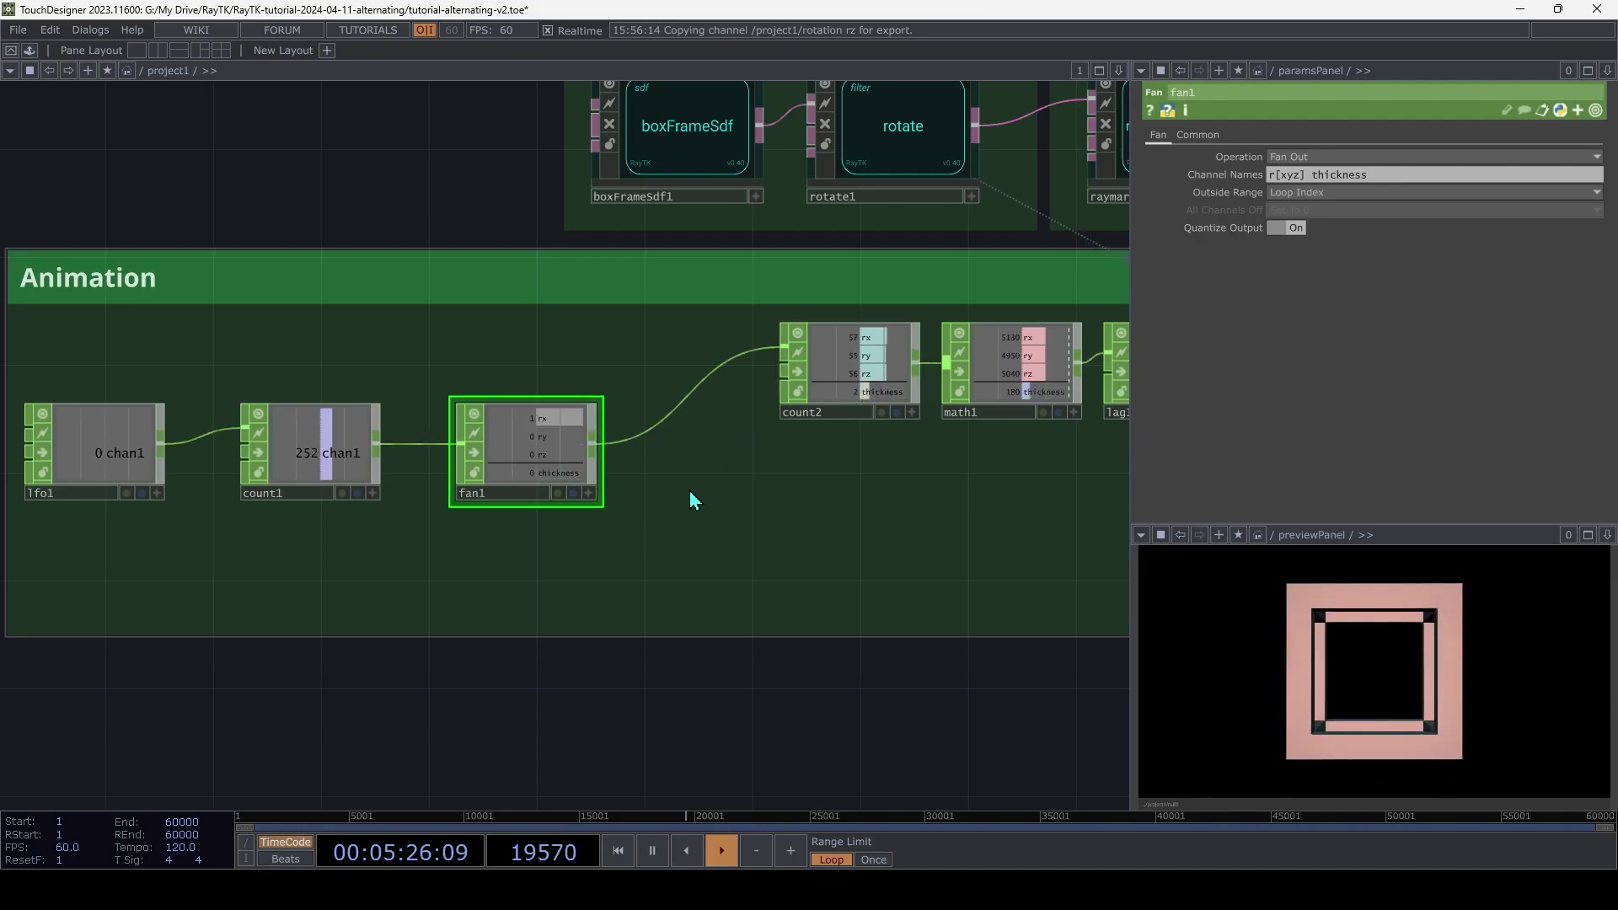
Insert select1 between fan1 and count2 with Channel Names *r[xyz], then tidy the node layout
{"action": "key", "text": "Tab"}
{"action": "type", "text": "sel"}
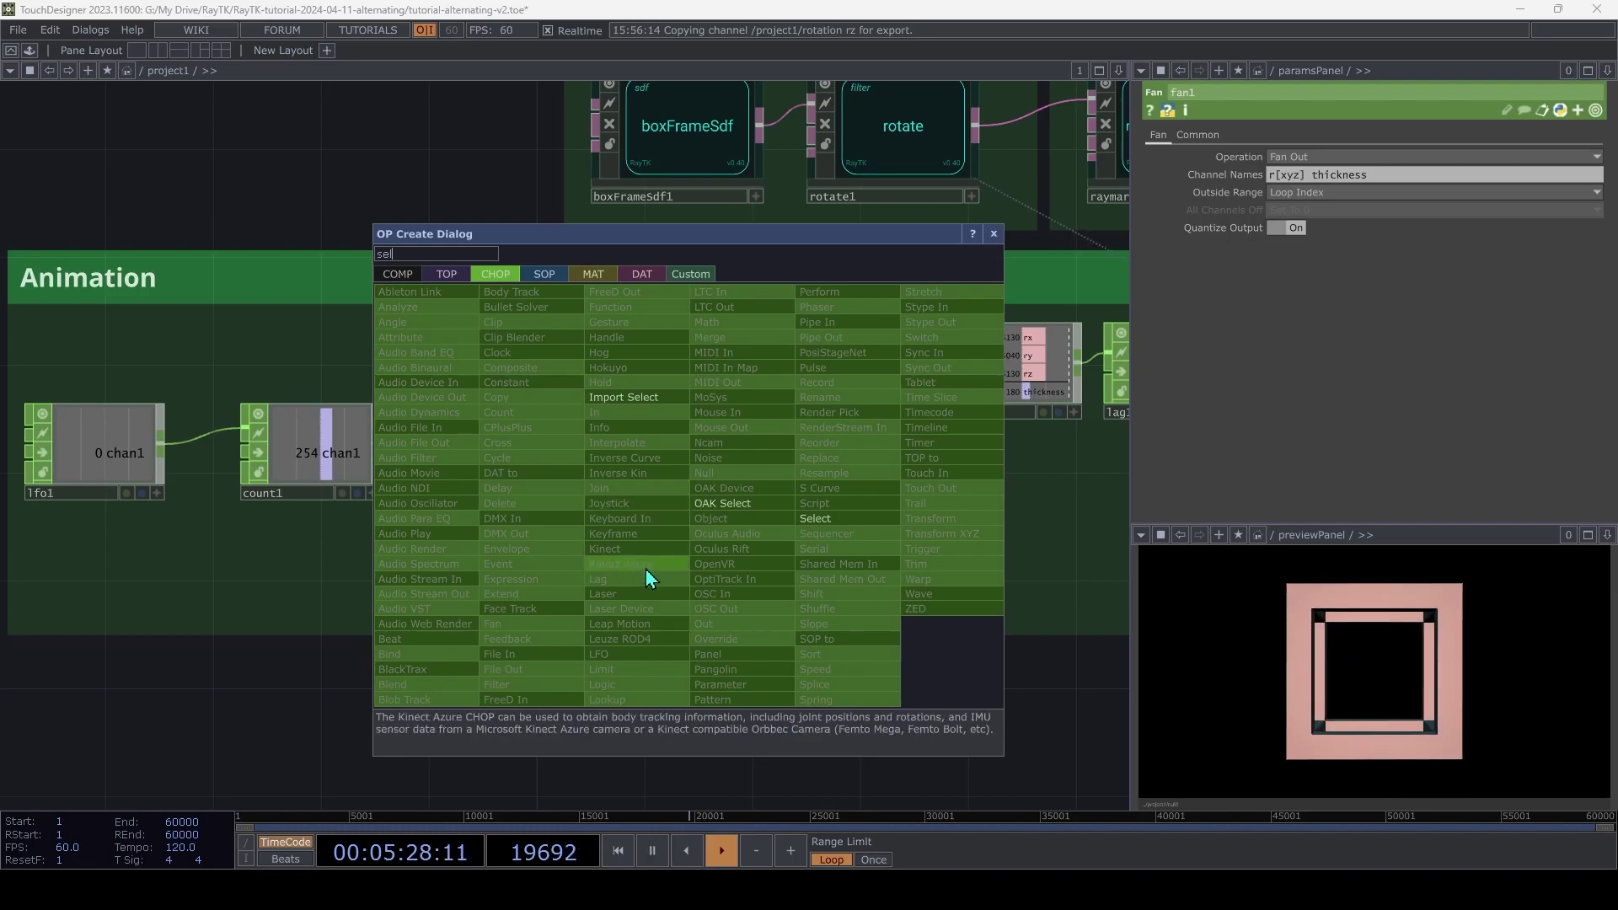
{"action": "left_click", "coordinate": [862, 517]}
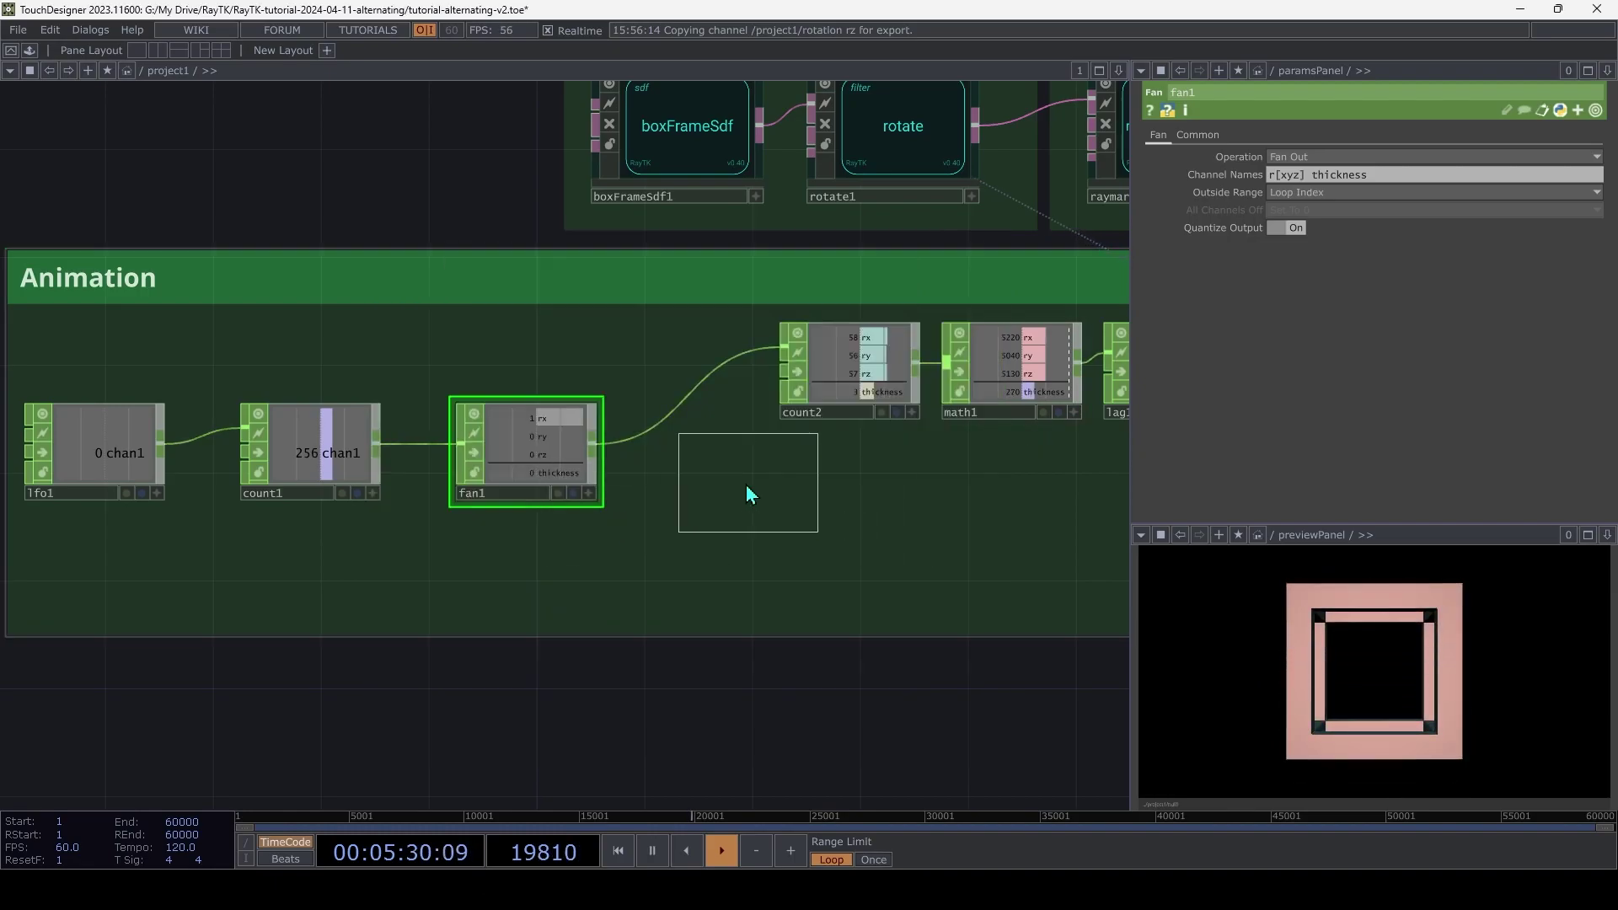
{"action": "left_click", "coordinate": [712, 487]}
{"action": "left_click_drag", "start_coordinate": [654, 472], "coordinate": [594, 443]}
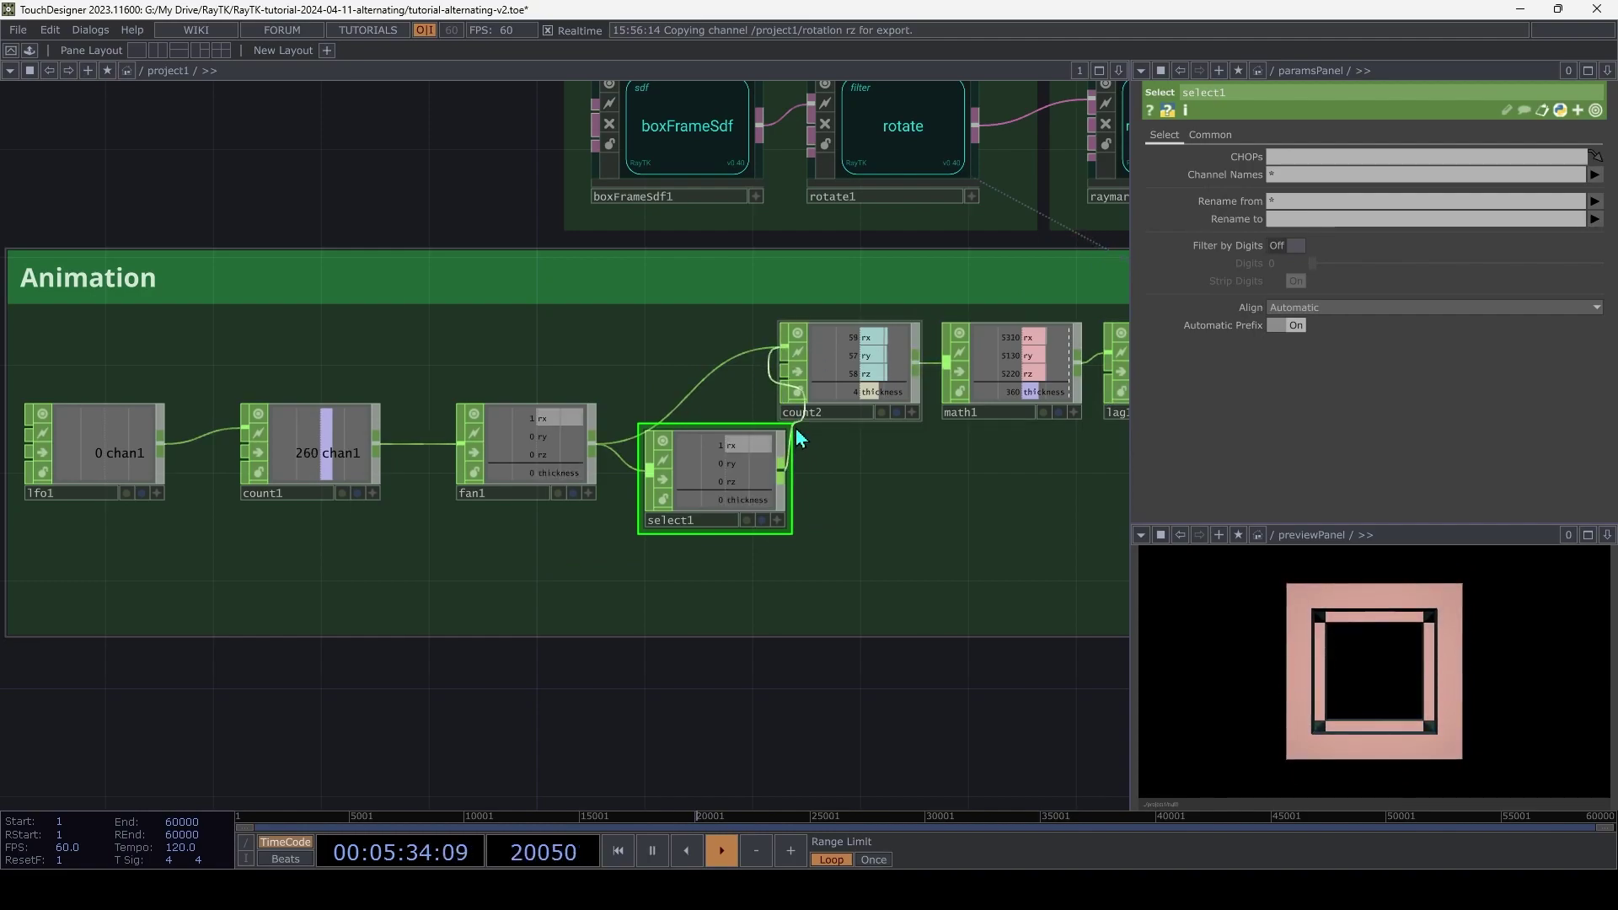
{"action": "left_click_drag", "start_coordinate": [798, 437], "coordinate": [783, 468]}
{"action": "left_click", "coordinate": [1329, 177]}
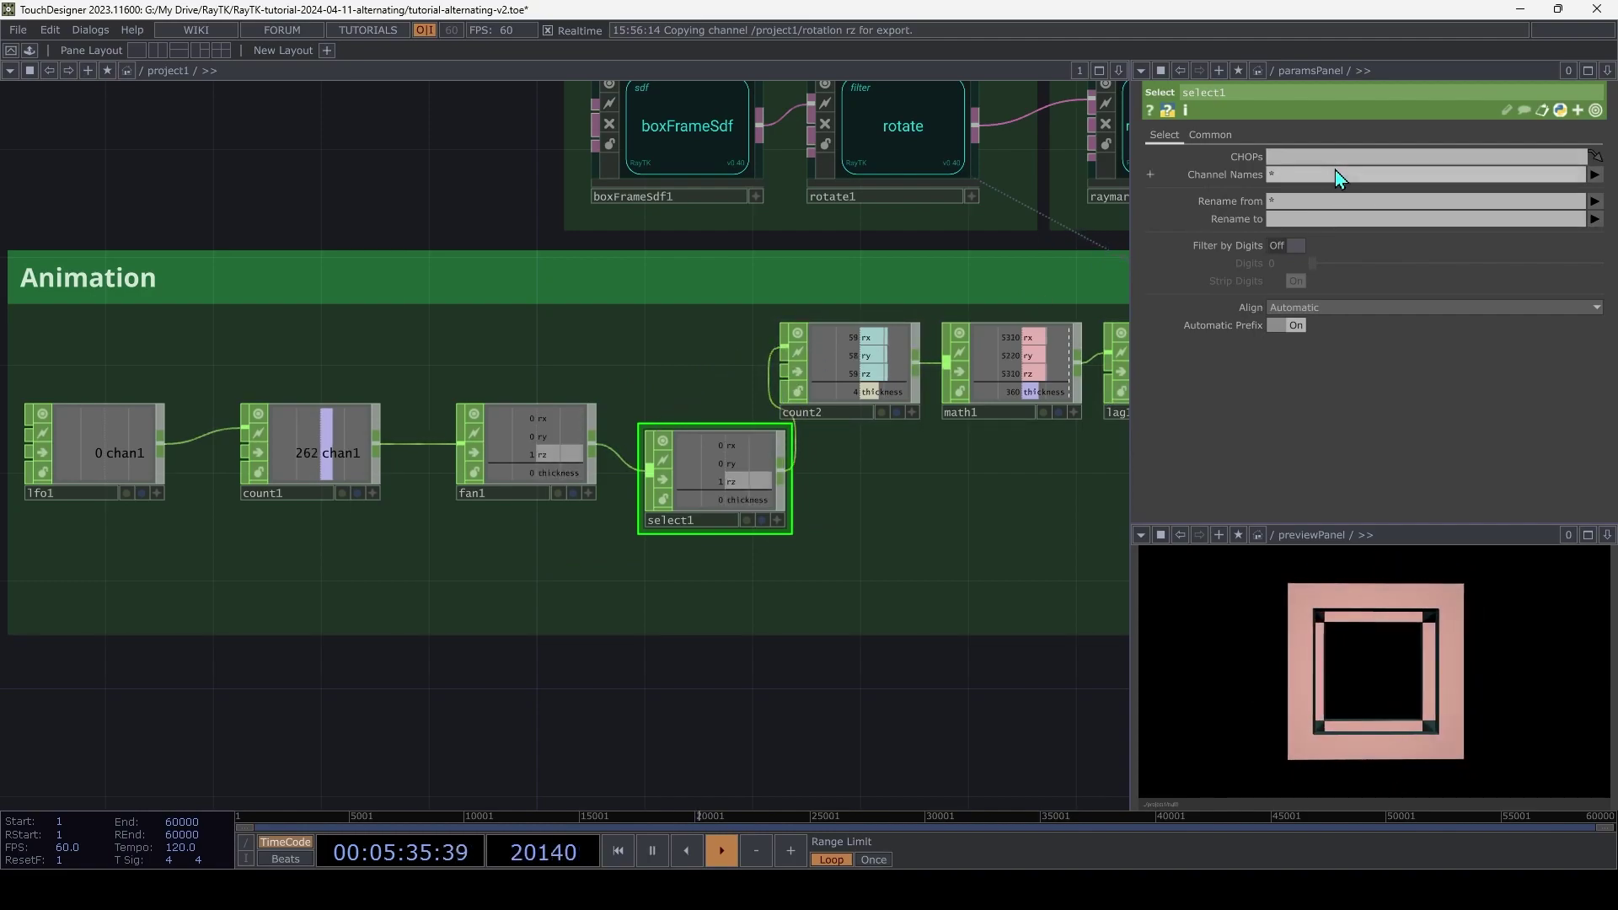
{"action": "left_click", "coordinate": [1274, 201]}
{"action": "type", "text": "*r["}
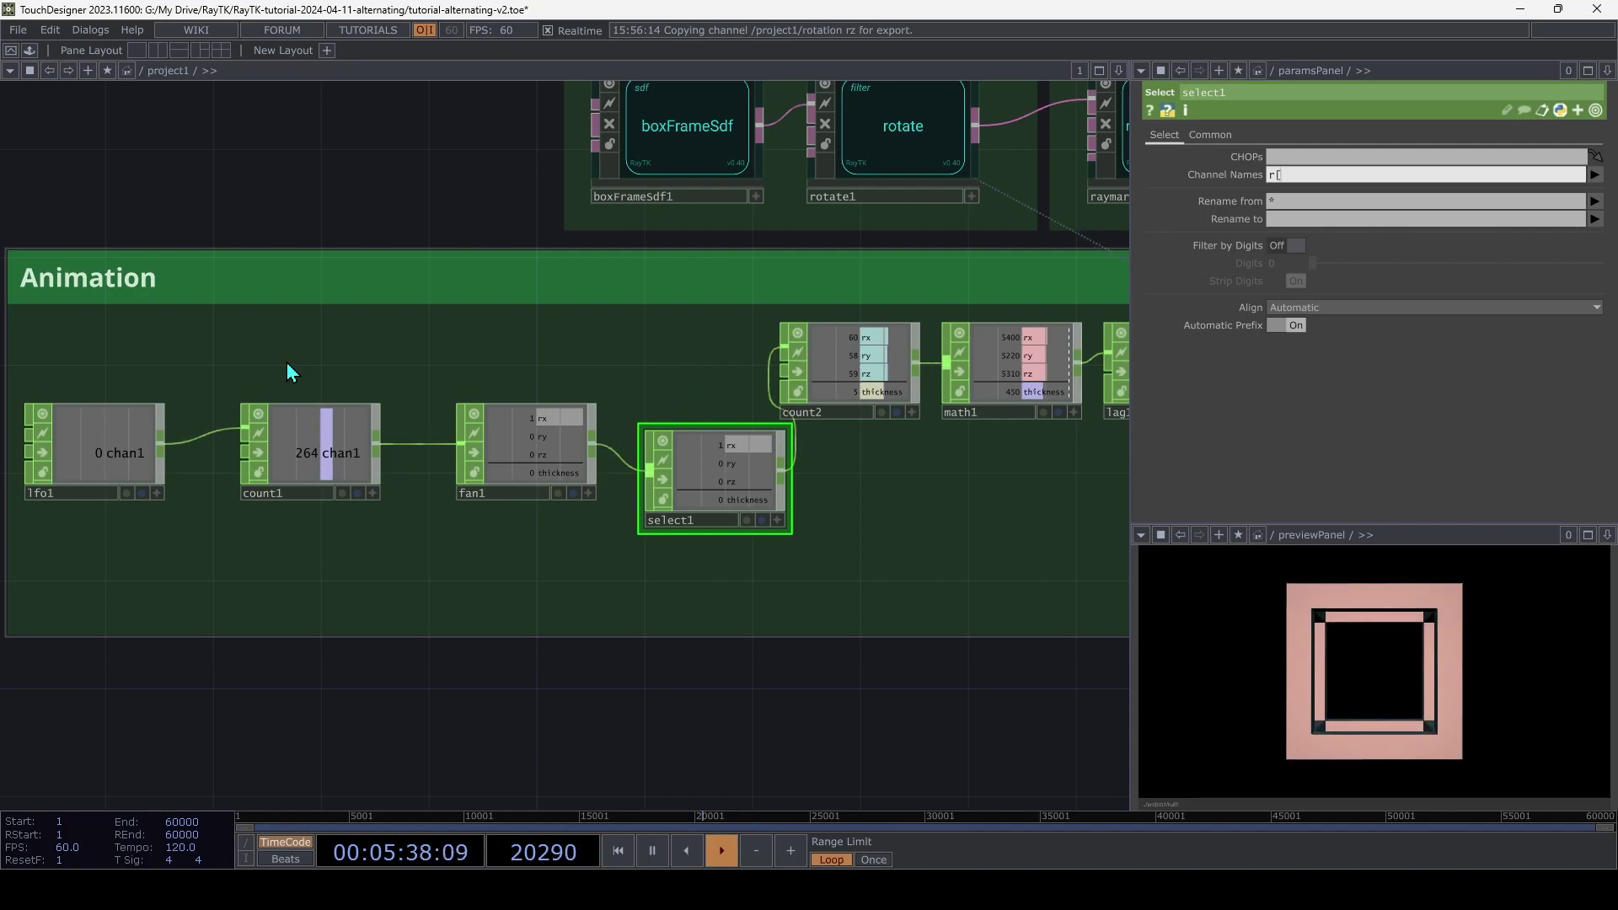
{"action": "type", "text": "xyz]"}
{"action": "key", "text": "Return"}
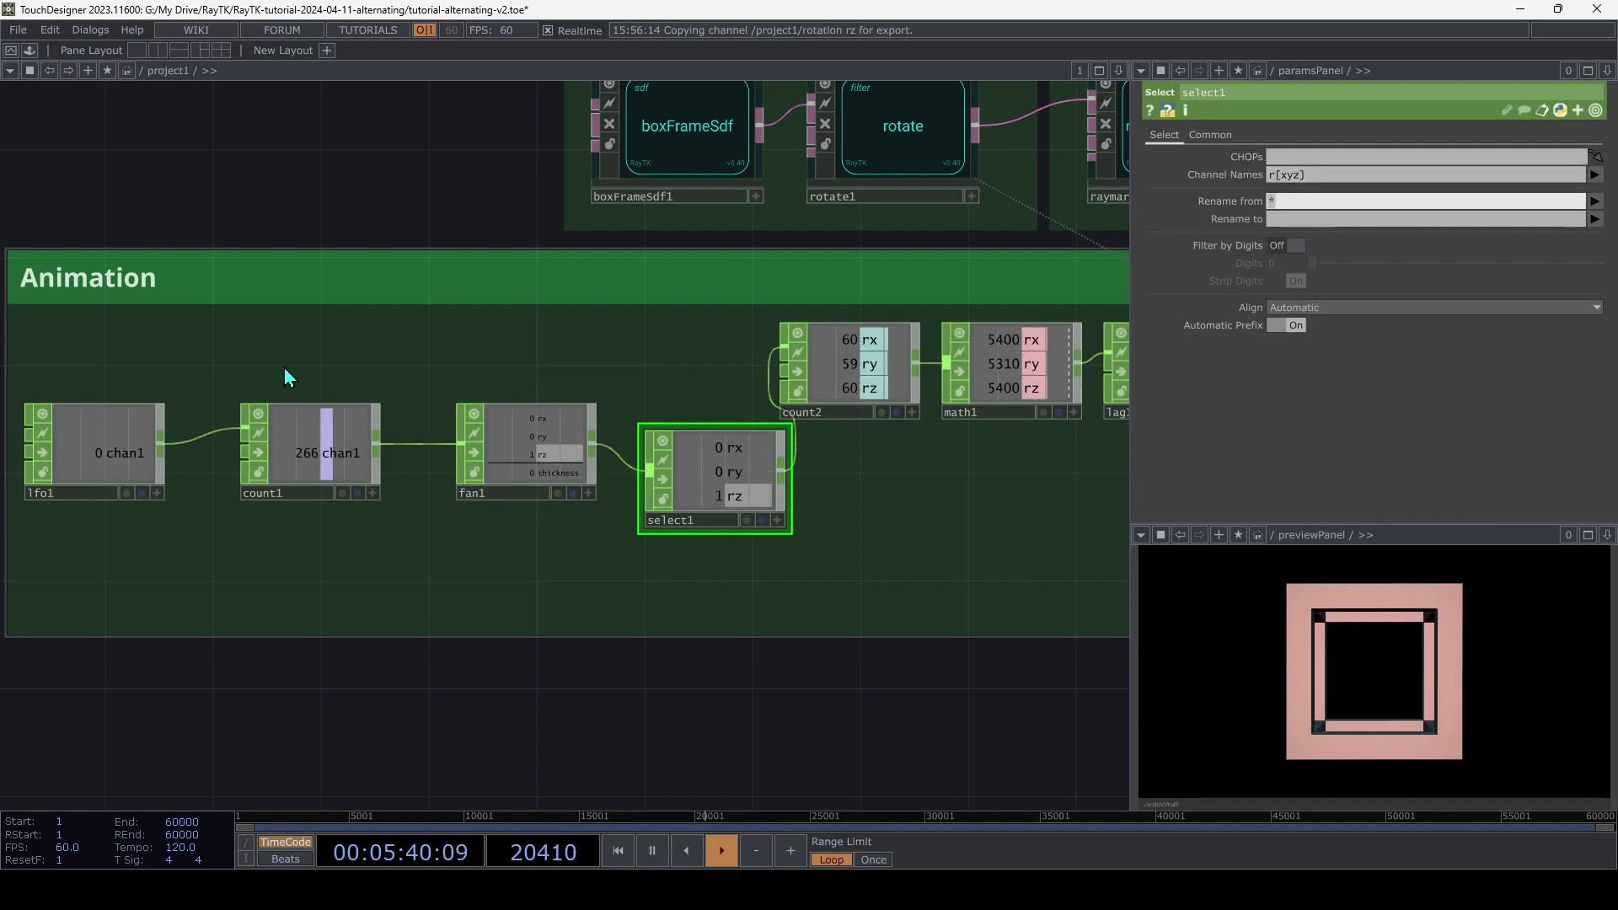
{"action": "left_click_drag", "start_coordinate": [736, 497], "coordinate": [707, 390]}
{"action": "left_click_drag", "start_coordinate": [544, 479], "coordinate": [503, 473]}
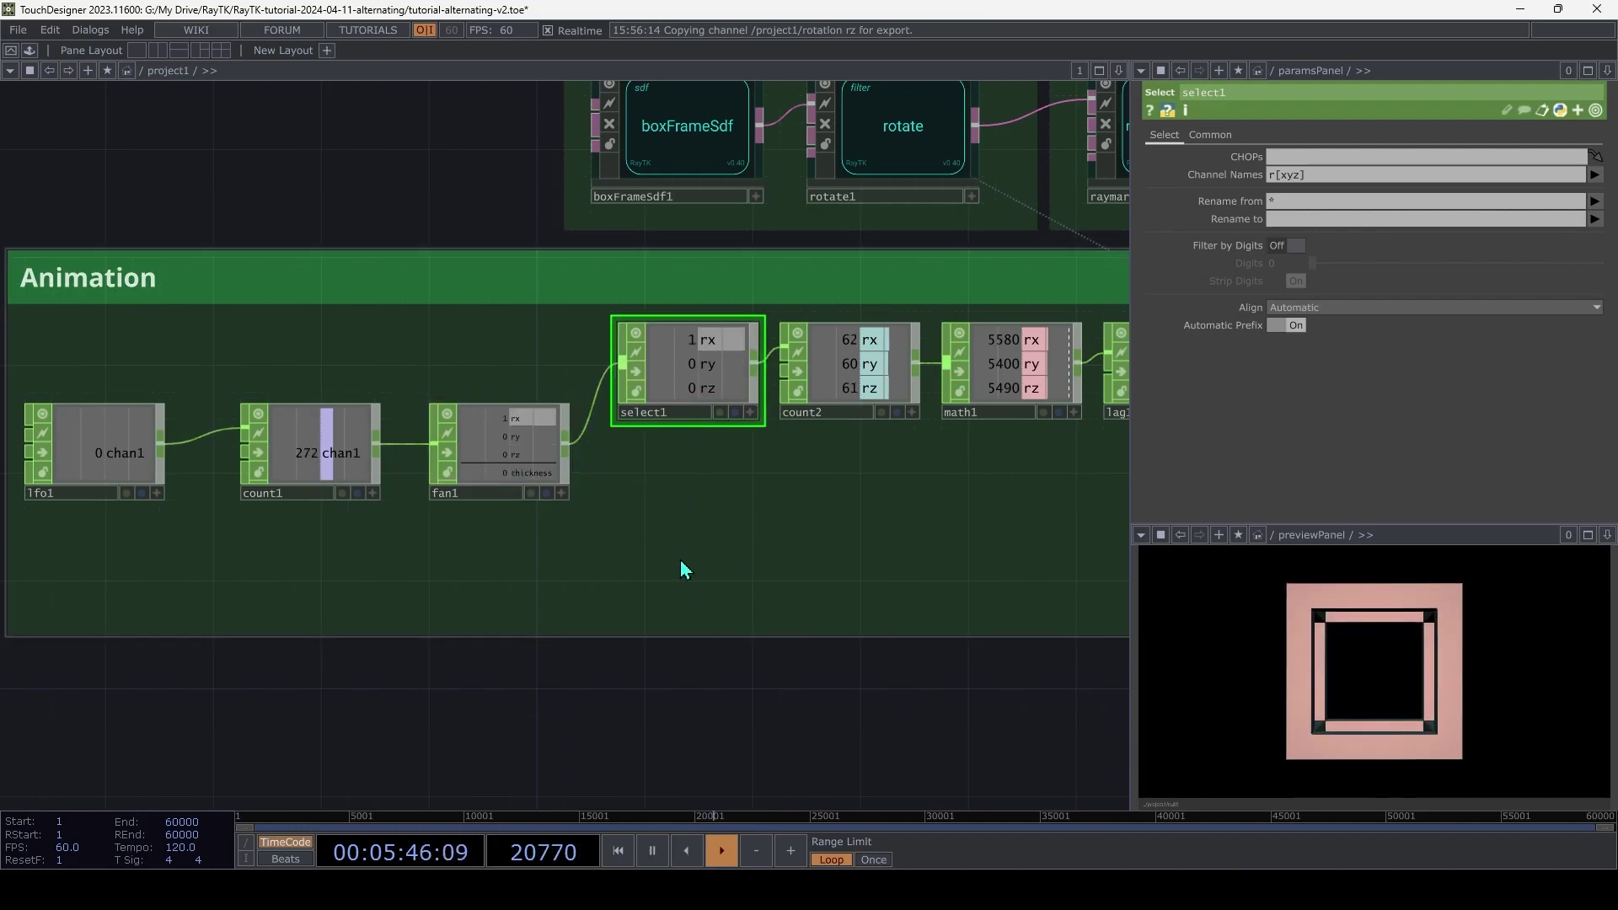
Add select2 from fan1 with Channel Names set to thickness
{"action": "key", "text": "Tab"}
{"action": "type", "text": "sel"}
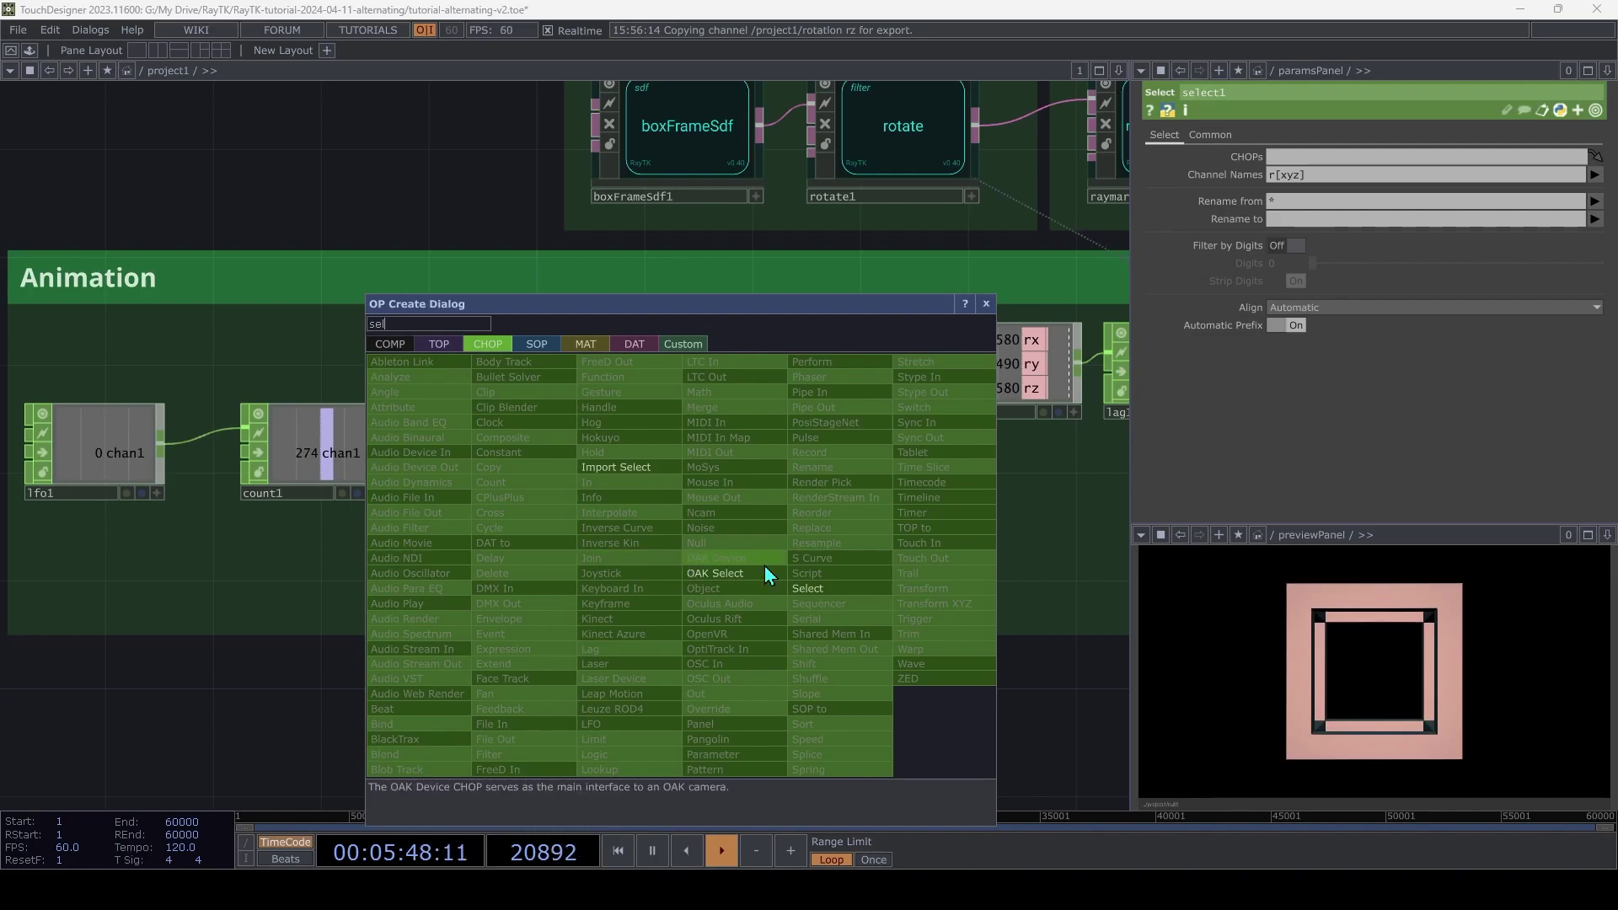
{"action": "left_click", "coordinate": [842, 594]}
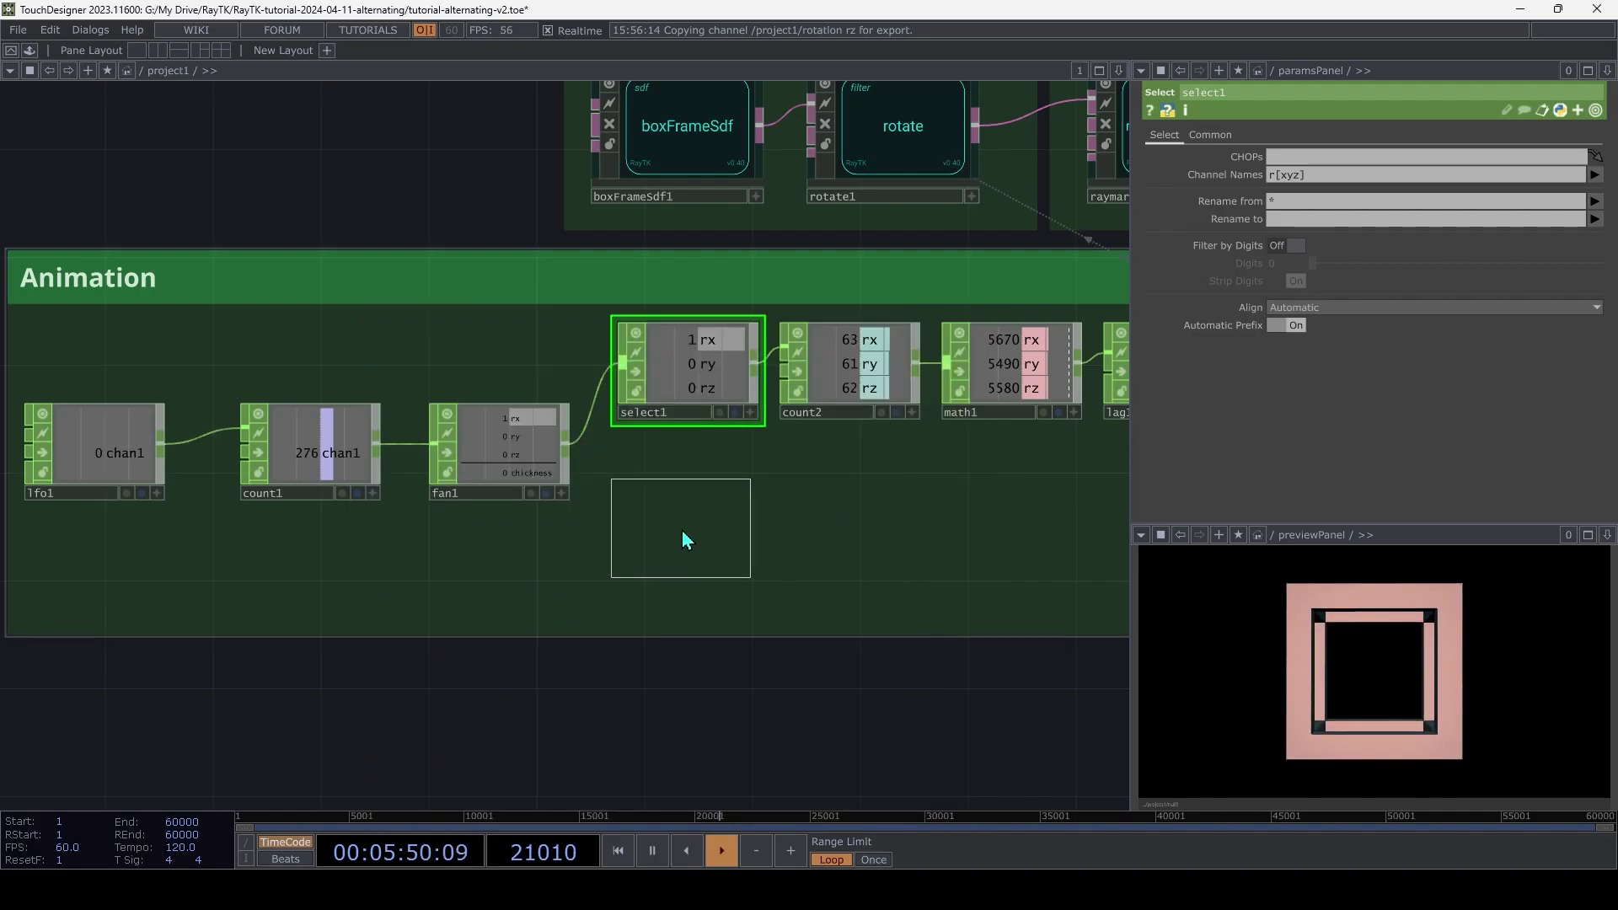
{"action": "left_click", "coordinate": [682, 530]}
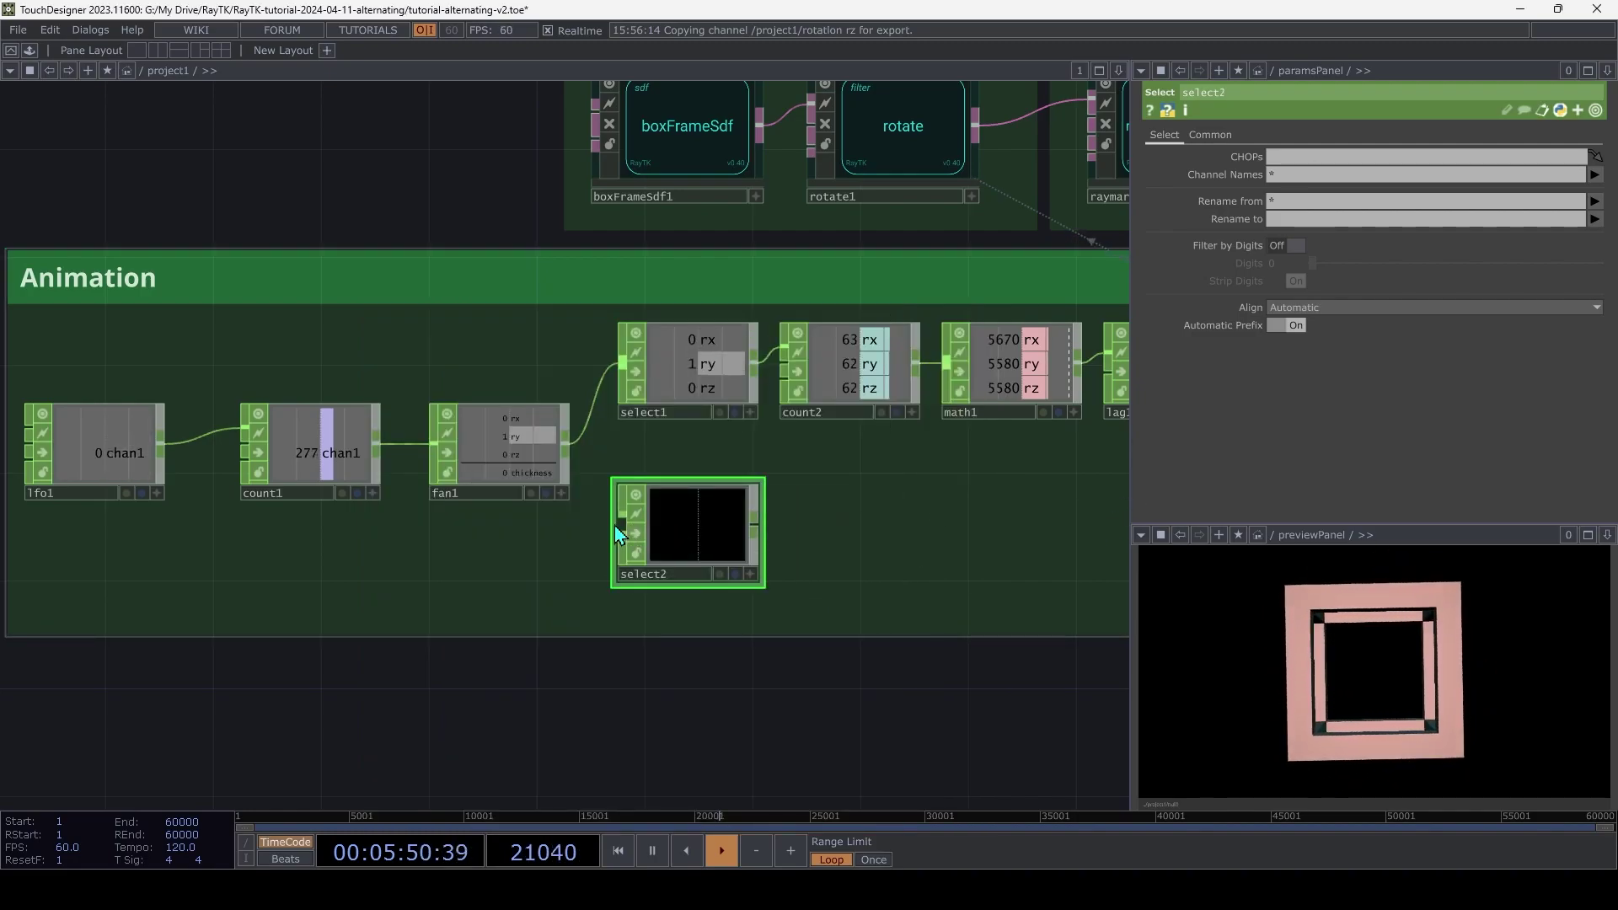
{"action": "left_click", "coordinate": [1297, 177]}
{"action": "type", "text": "thic"}
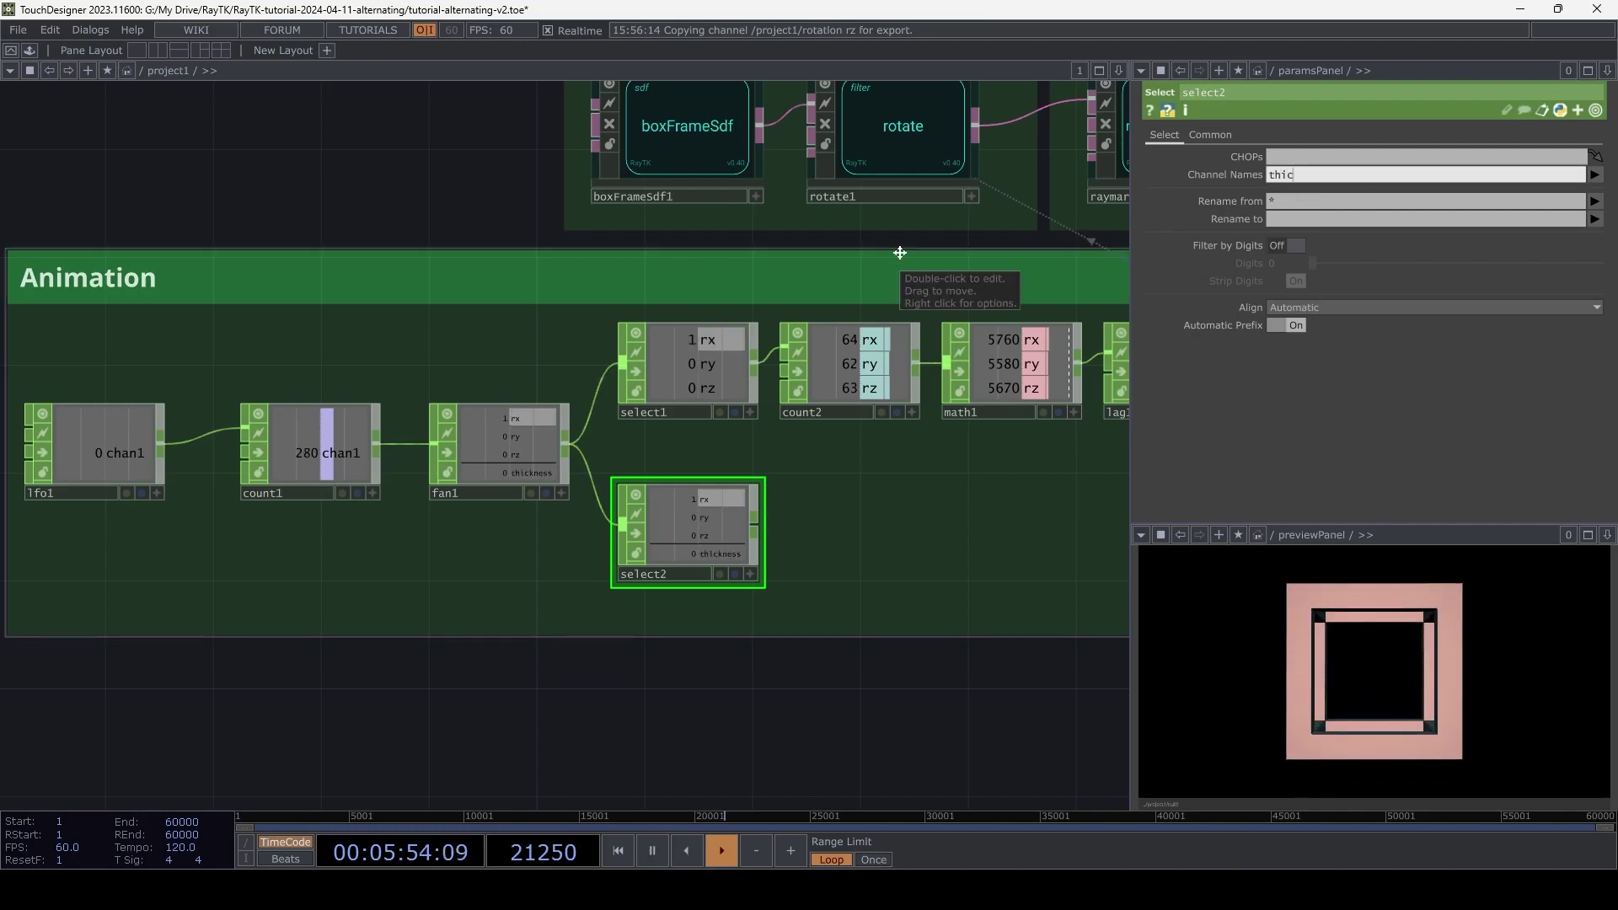
{"action": "type", "text": "kness"}
{"action": "key", "text": "Return"}
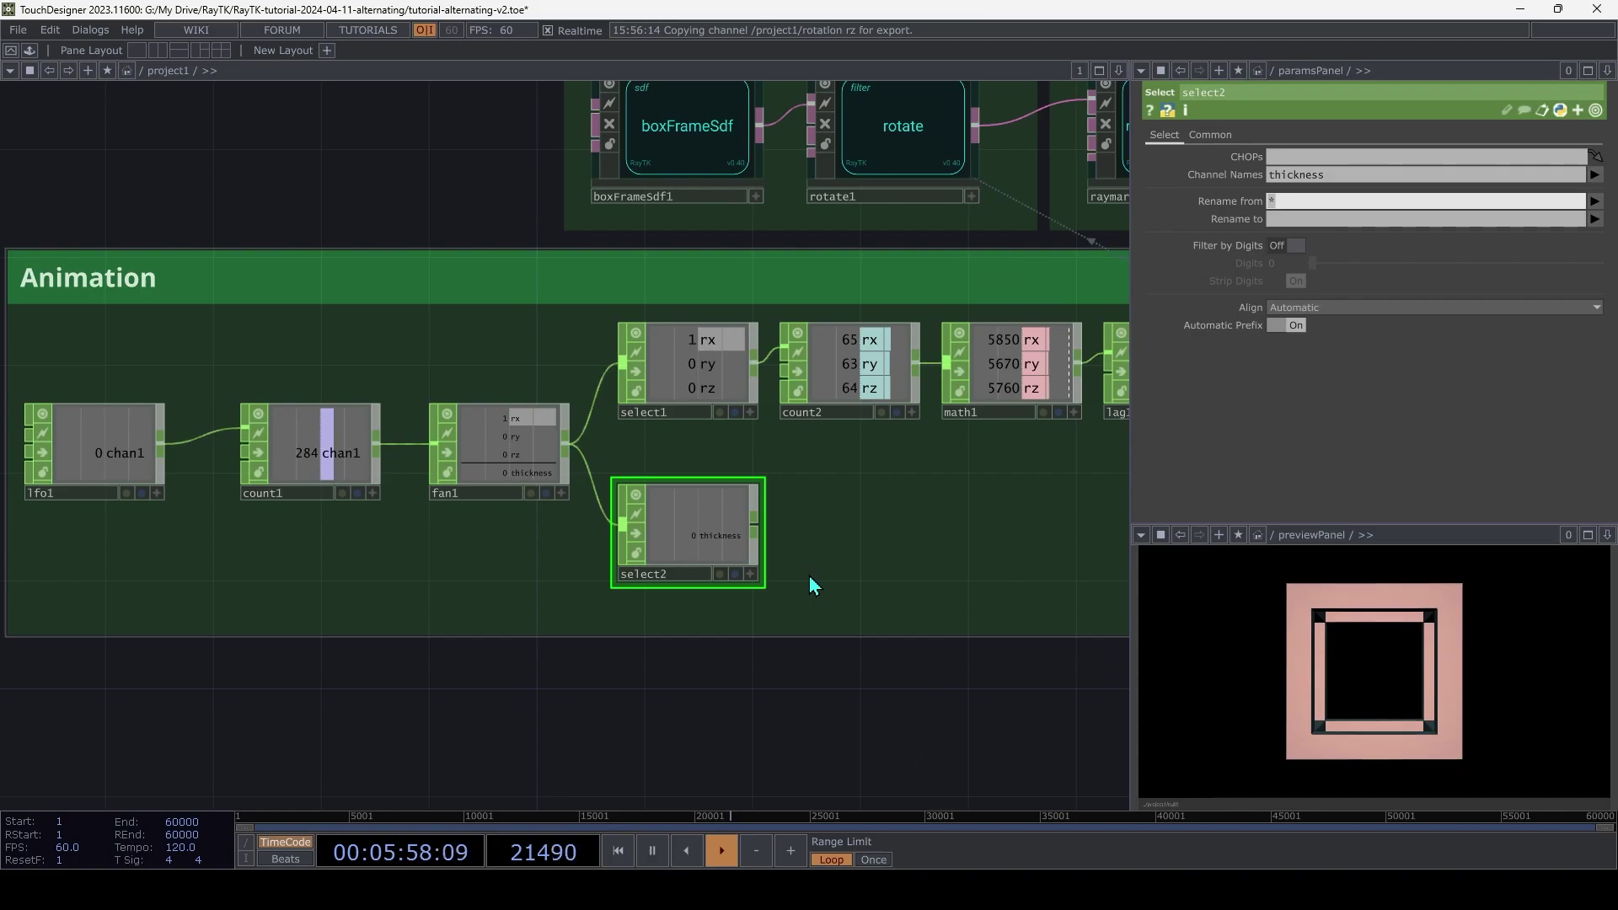
{"action": "scroll", "coordinate": [802, 590], "scroll_direction": "right", "scroll_amount": 5}
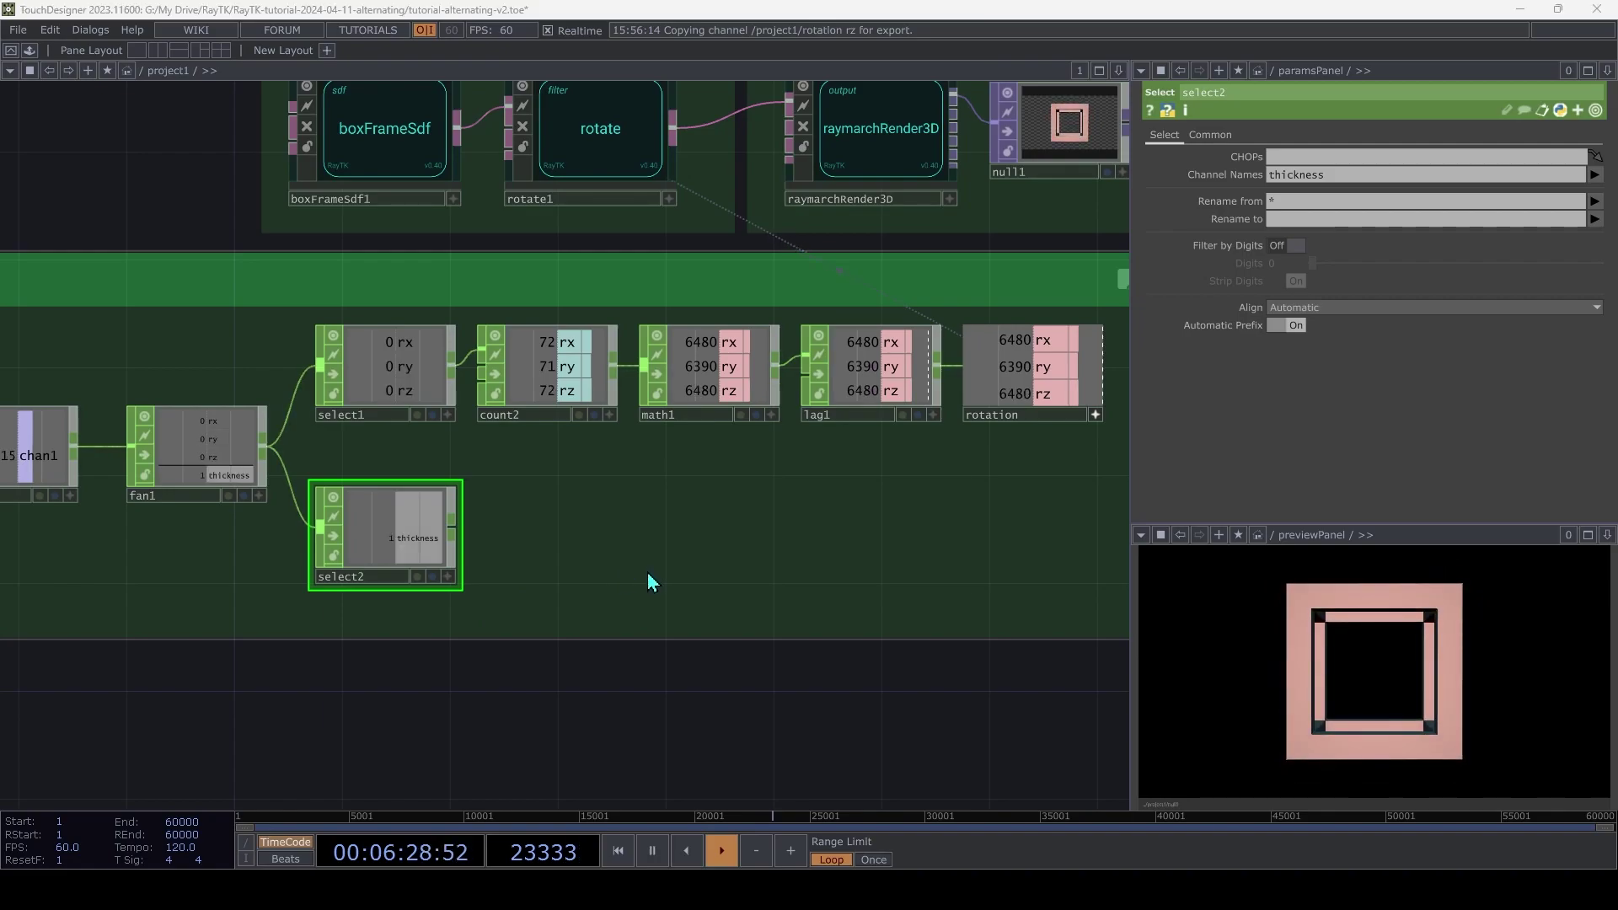
Create trigger1 to the right of select2 and wire select2's thickness output into it
{"action": "key", "text": "Tab"}
{"action": "type", "text": "tr"}
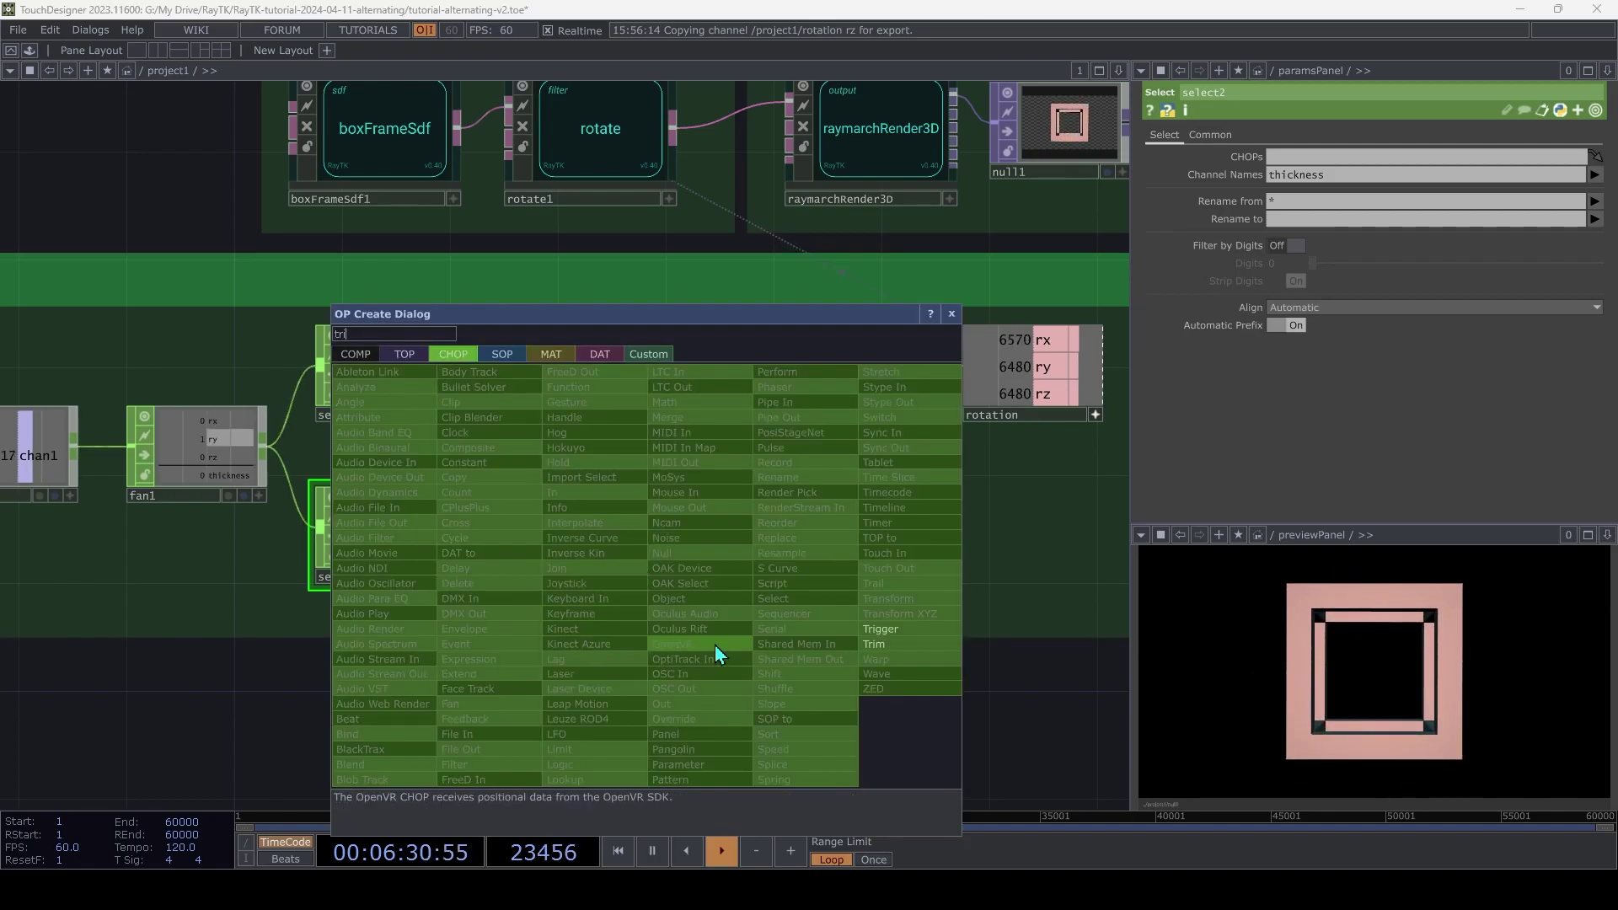
{"action": "left_click", "coordinate": [881, 629]}
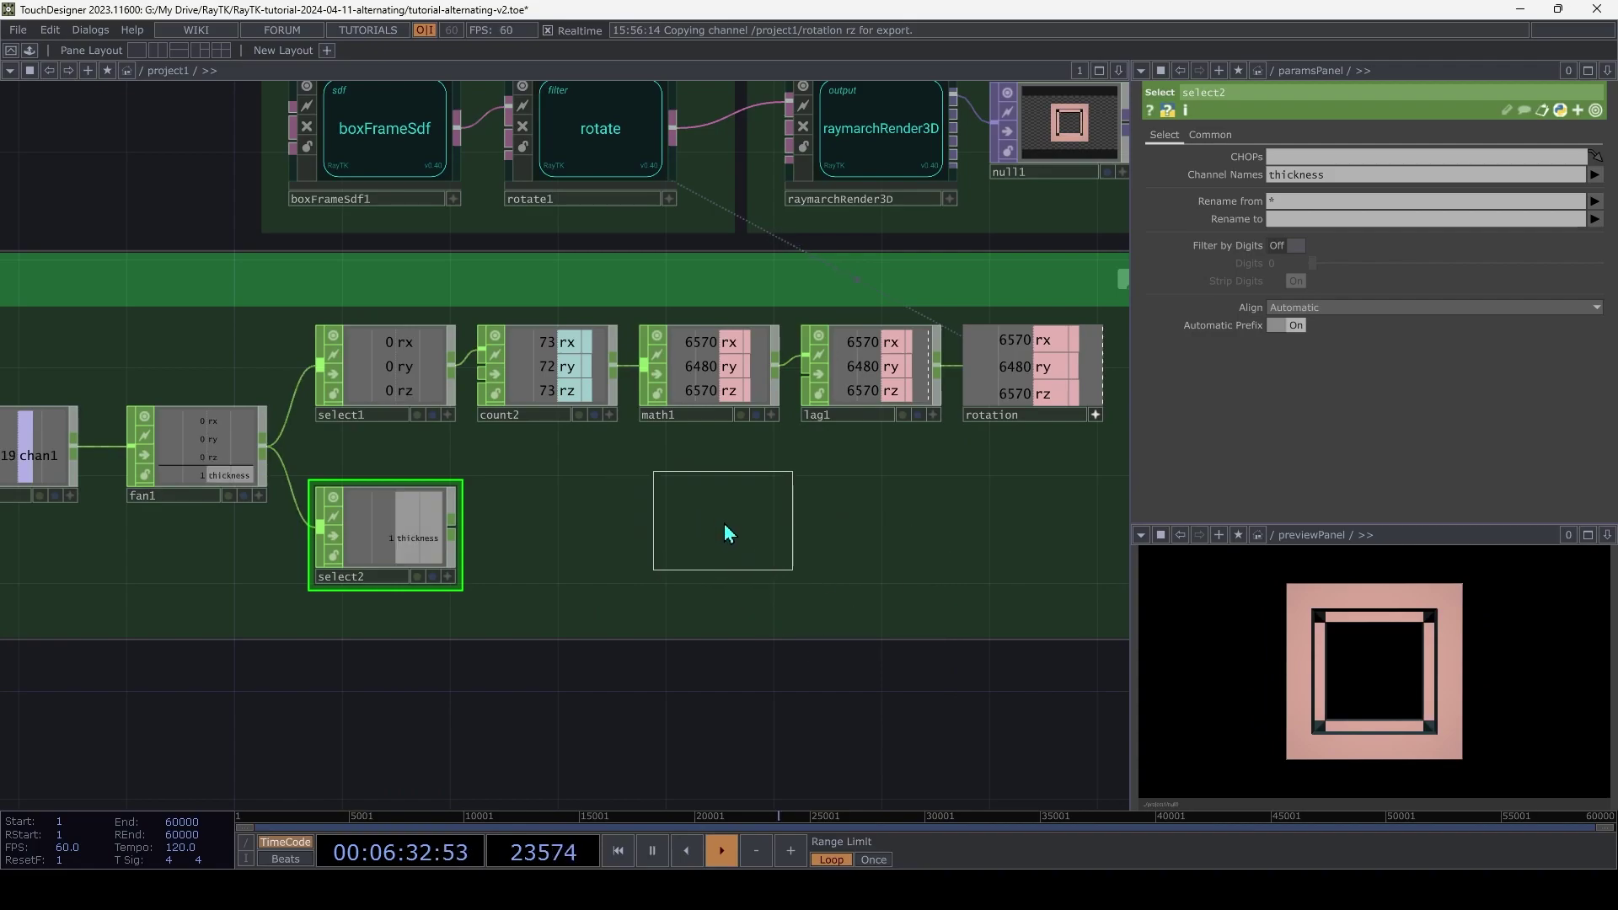
{"action": "left_click", "coordinate": [710, 539]}
{"action": "left_click_drag", "start_coordinate": [642, 524], "coordinate": [453, 529]}
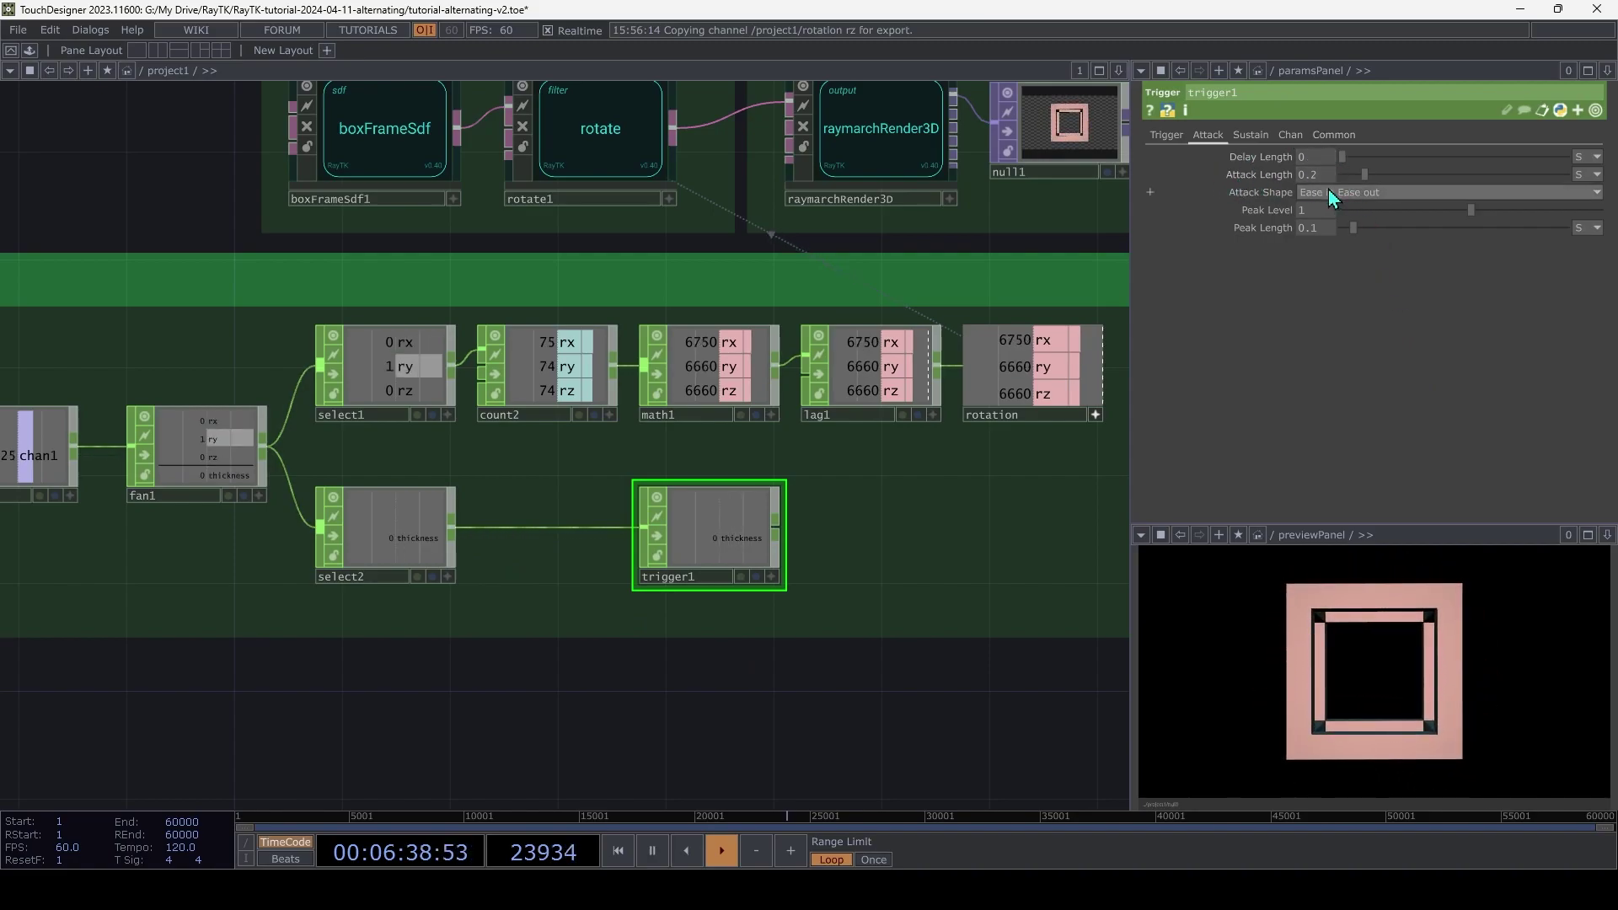
Set trigger1 to attack 0.1, peak 0, decay 0, sustain level 1 and release 0.1
{"action": "middle_click_drag", "start_coordinate": [1312, 174], "coordinate": [1320, 160]}
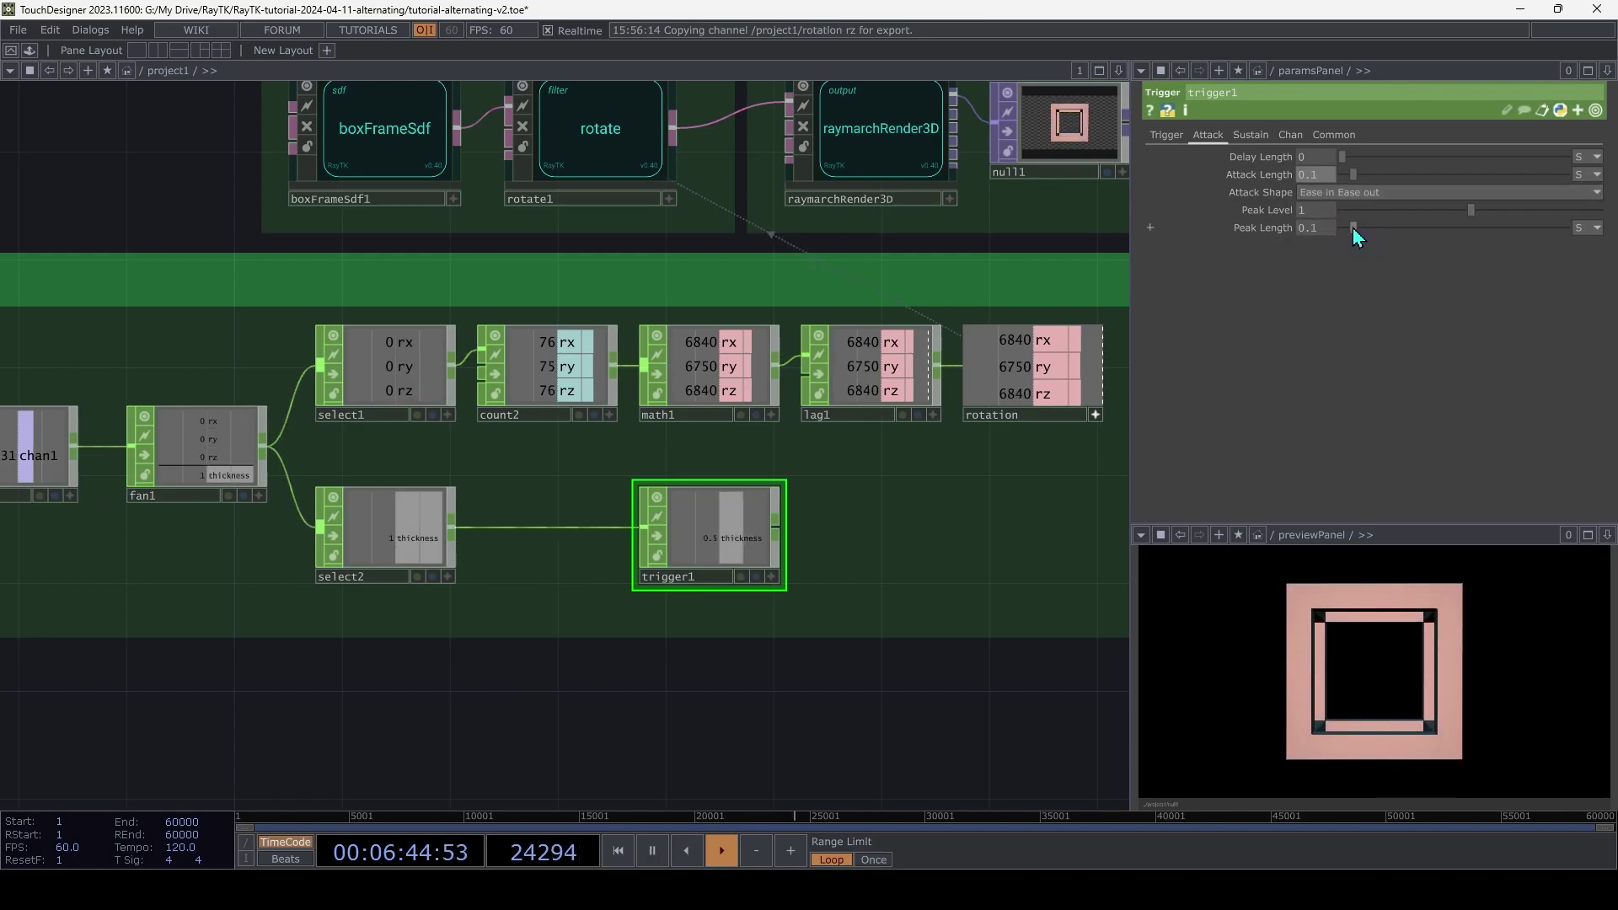
{"action": "left_click_drag", "start_coordinate": [1352, 228], "coordinate": [1342, 227]}
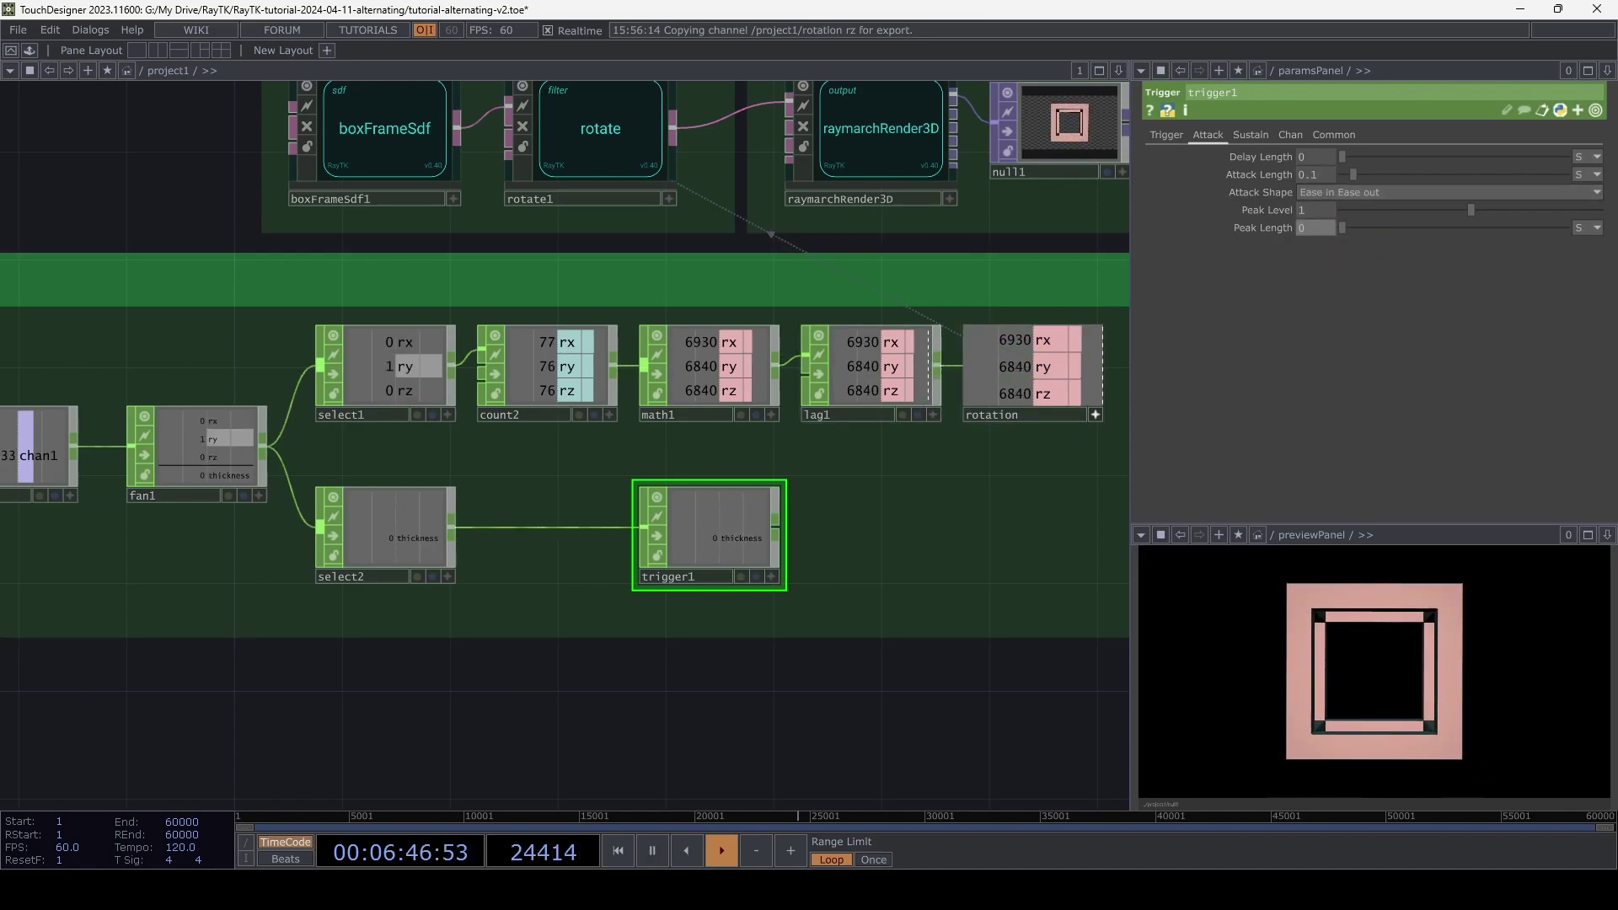
{"action": "left_click", "coordinate": [1252, 142]}
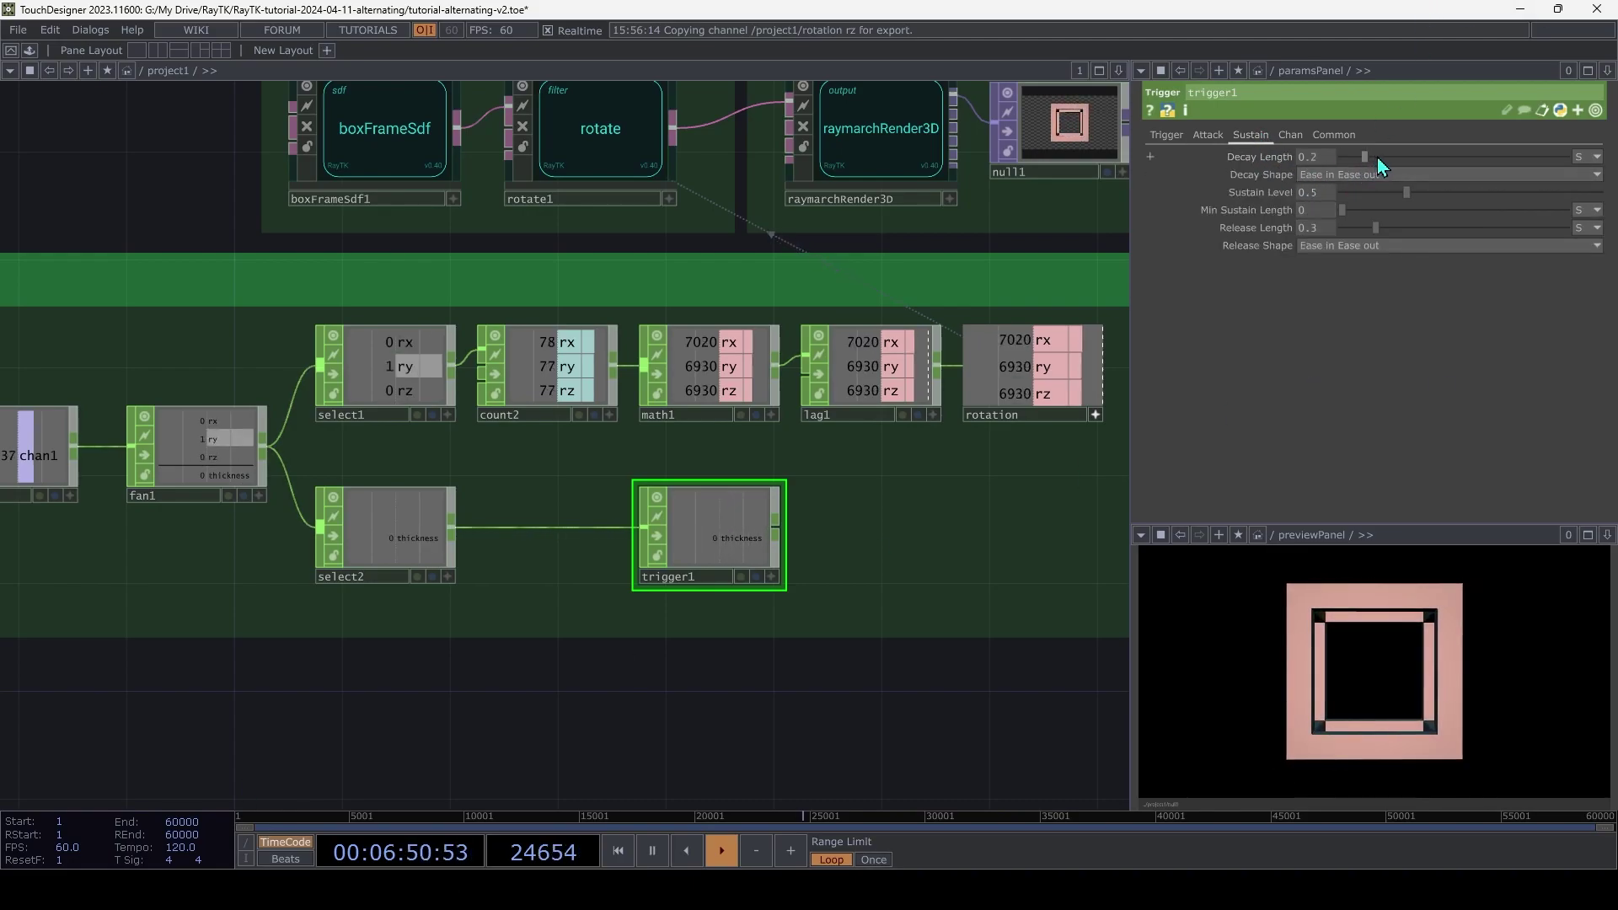
{"action": "left_click_drag", "start_coordinate": [1365, 158], "coordinate": [1338, 160]}
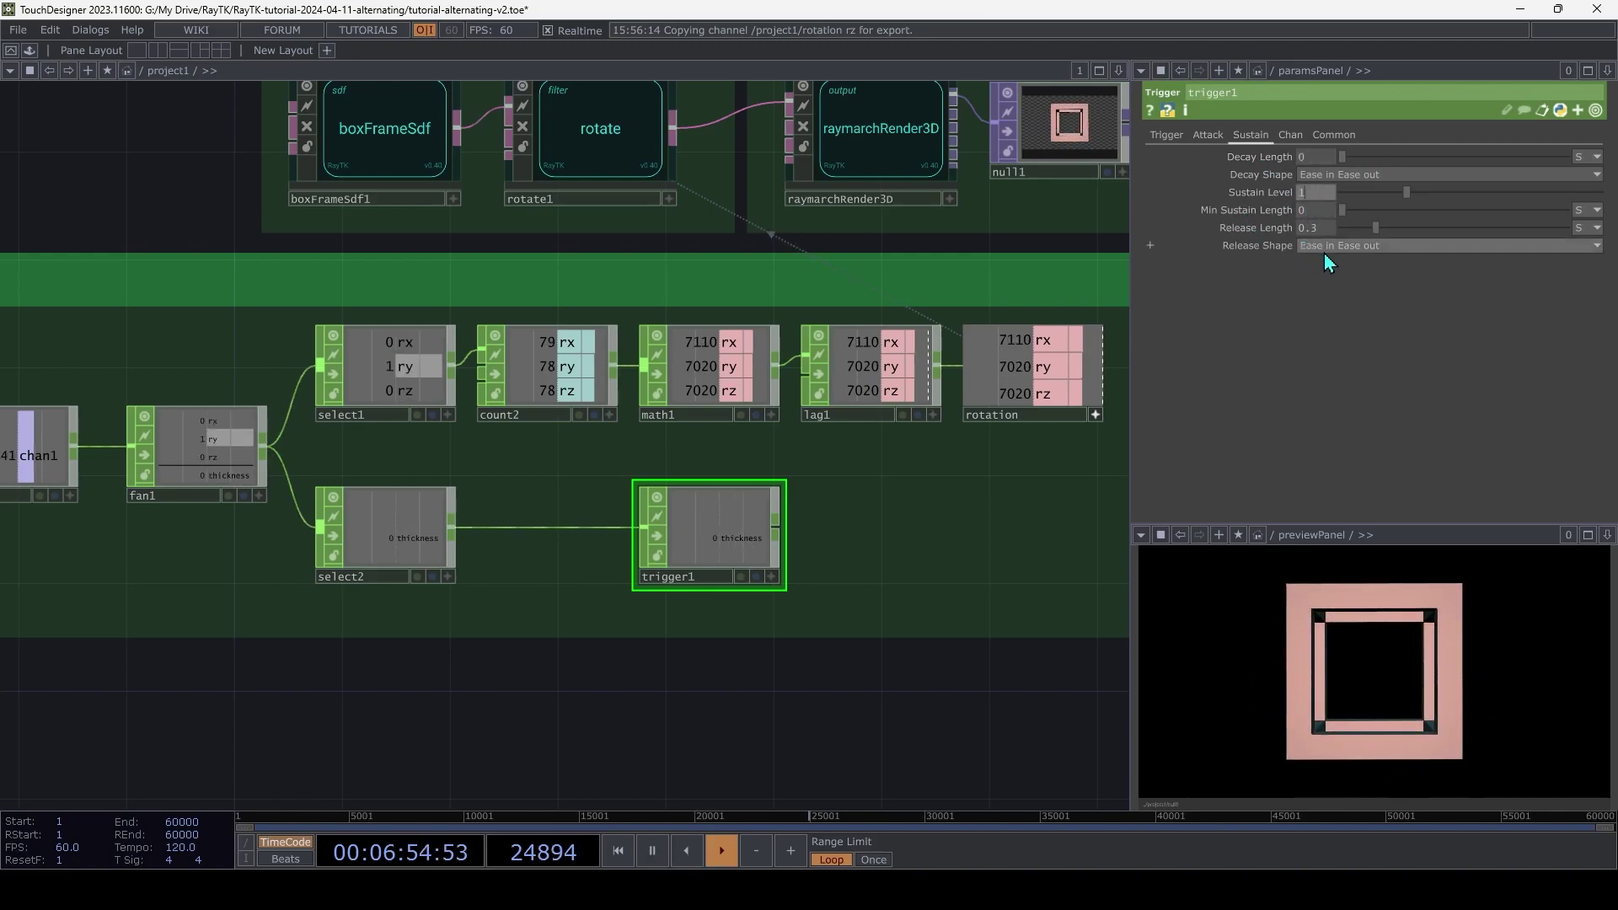
{"action": "middle_click_drag", "start_coordinate": [1331, 230], "coordinate": [1345, 230]}
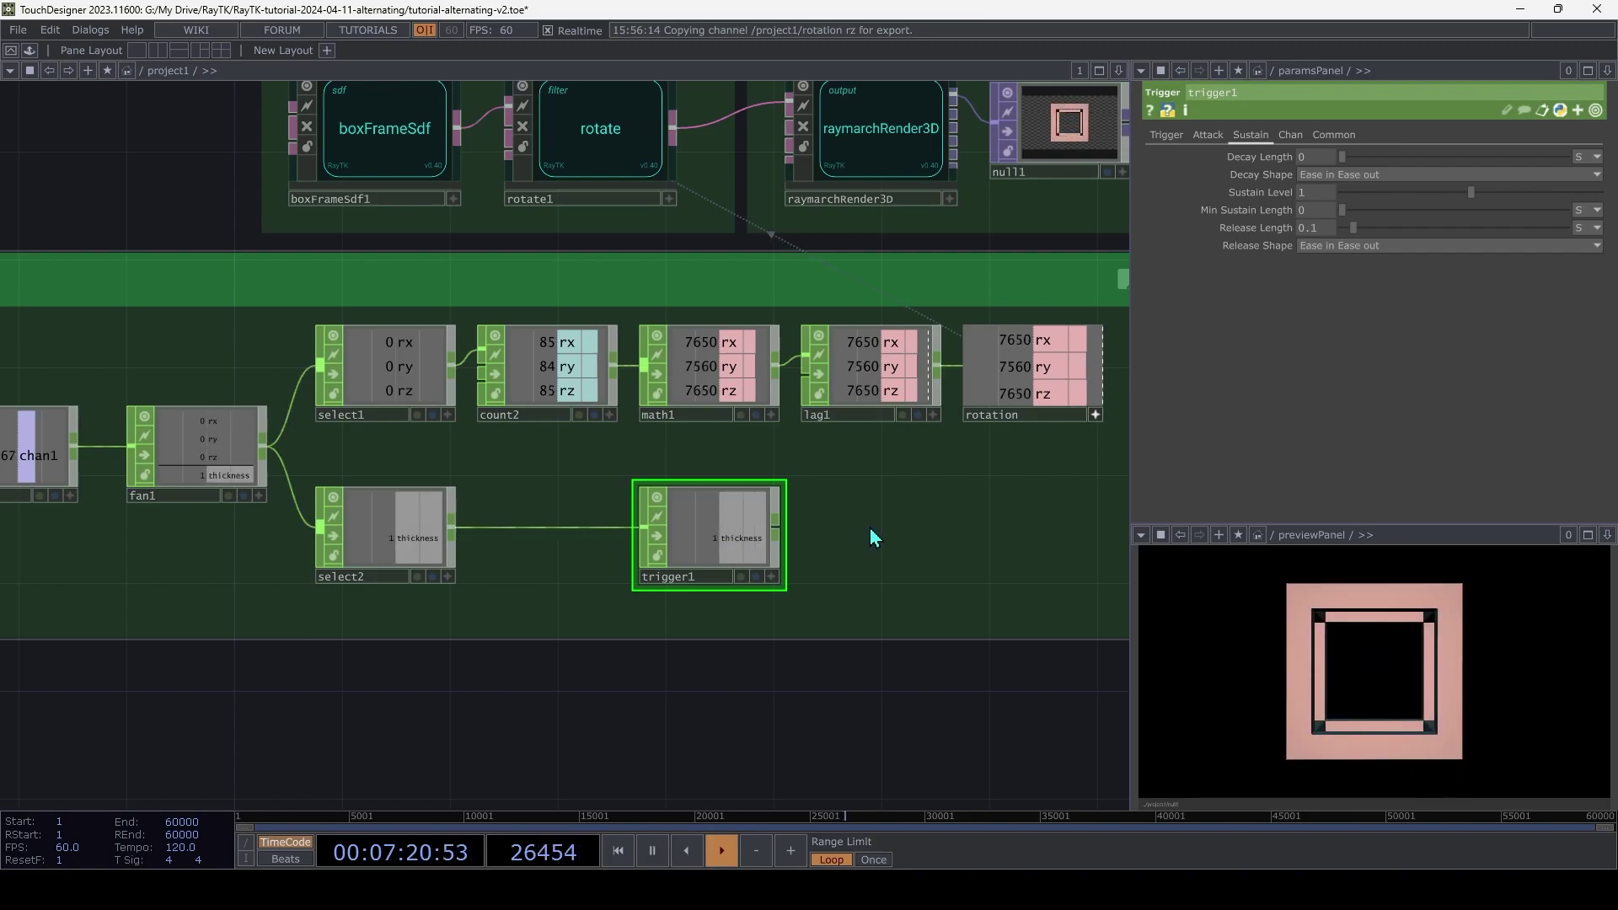
Insert logic1 between select2 and trigger1 with Channel Pre OP set to Rising Edge
{"action": "key", "text": "Tab"}
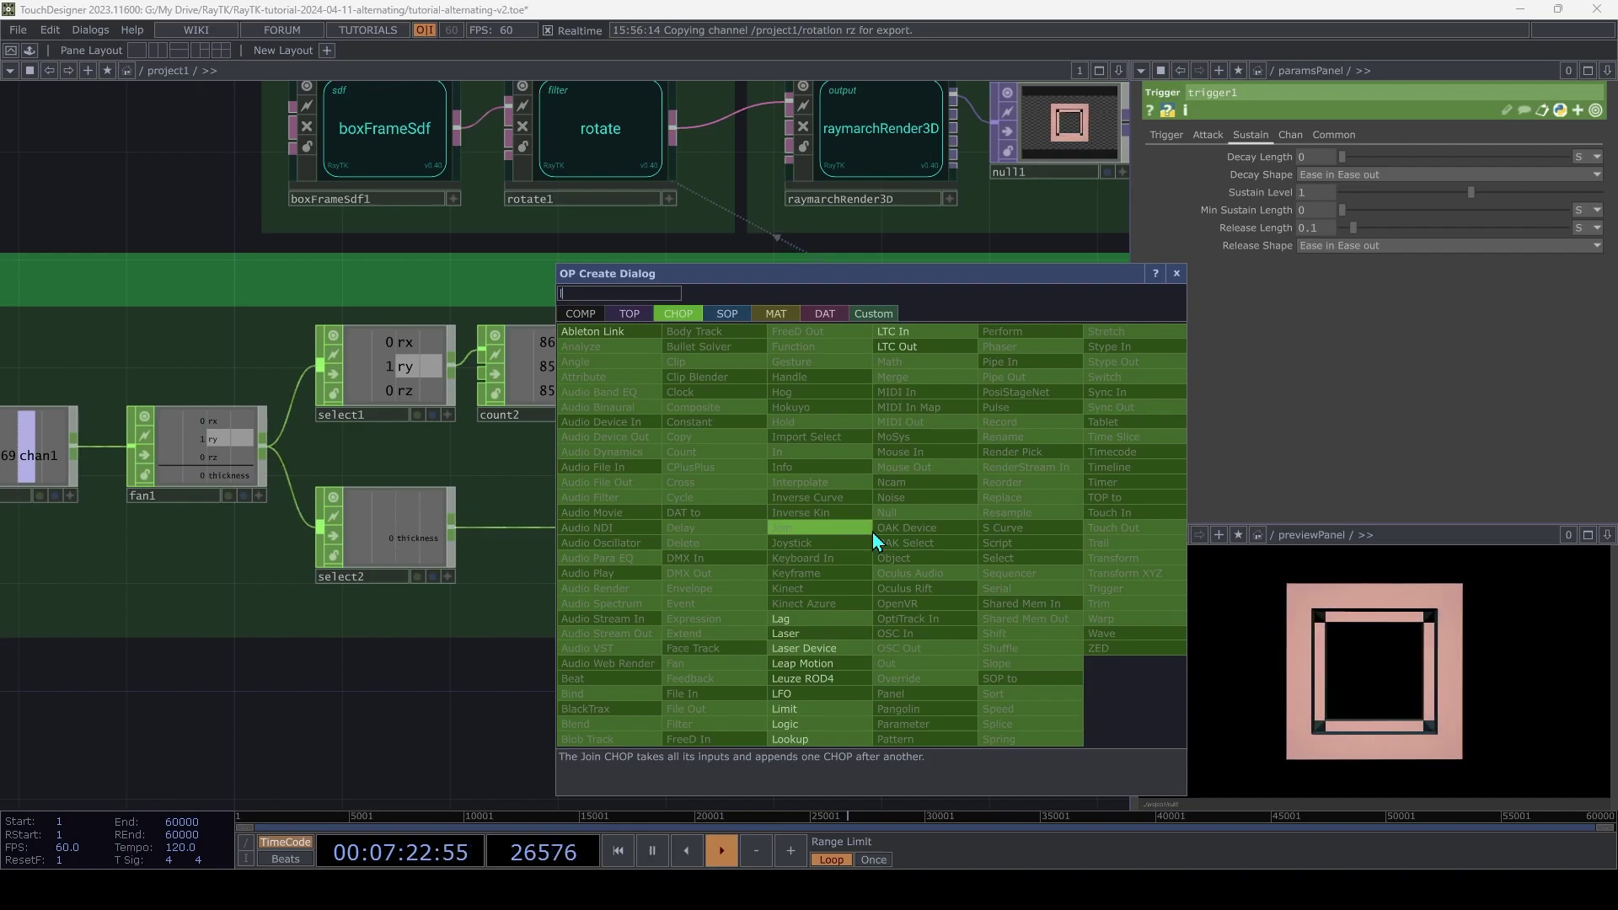
{"action": "type", "text": "logi"}
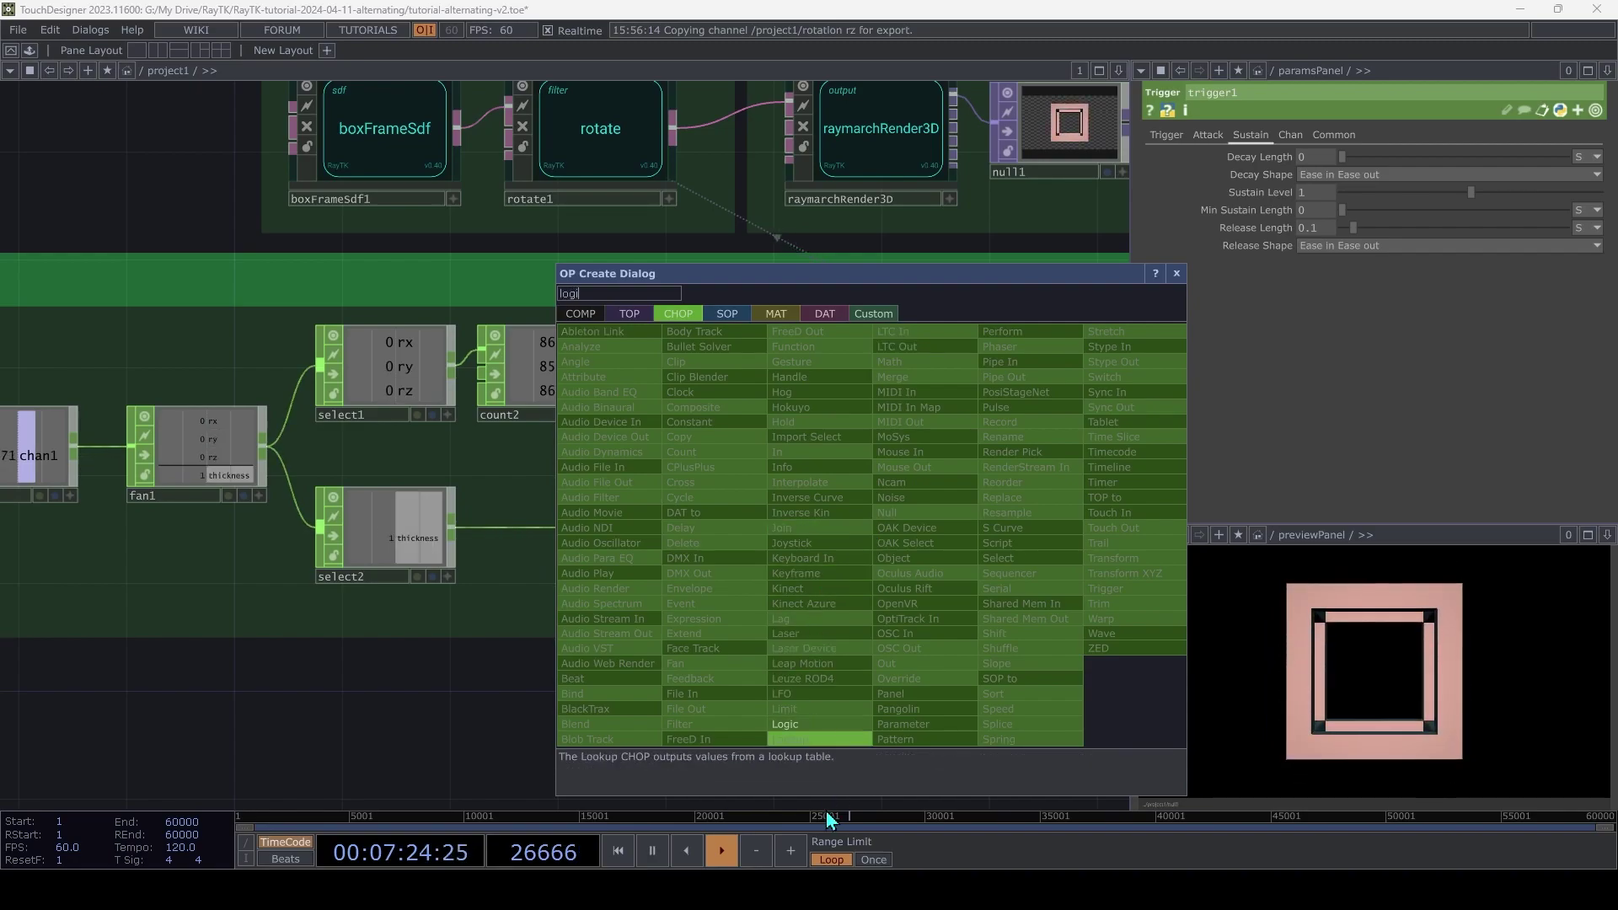
{"action": "left_click", "coordinate": [795, 725]}
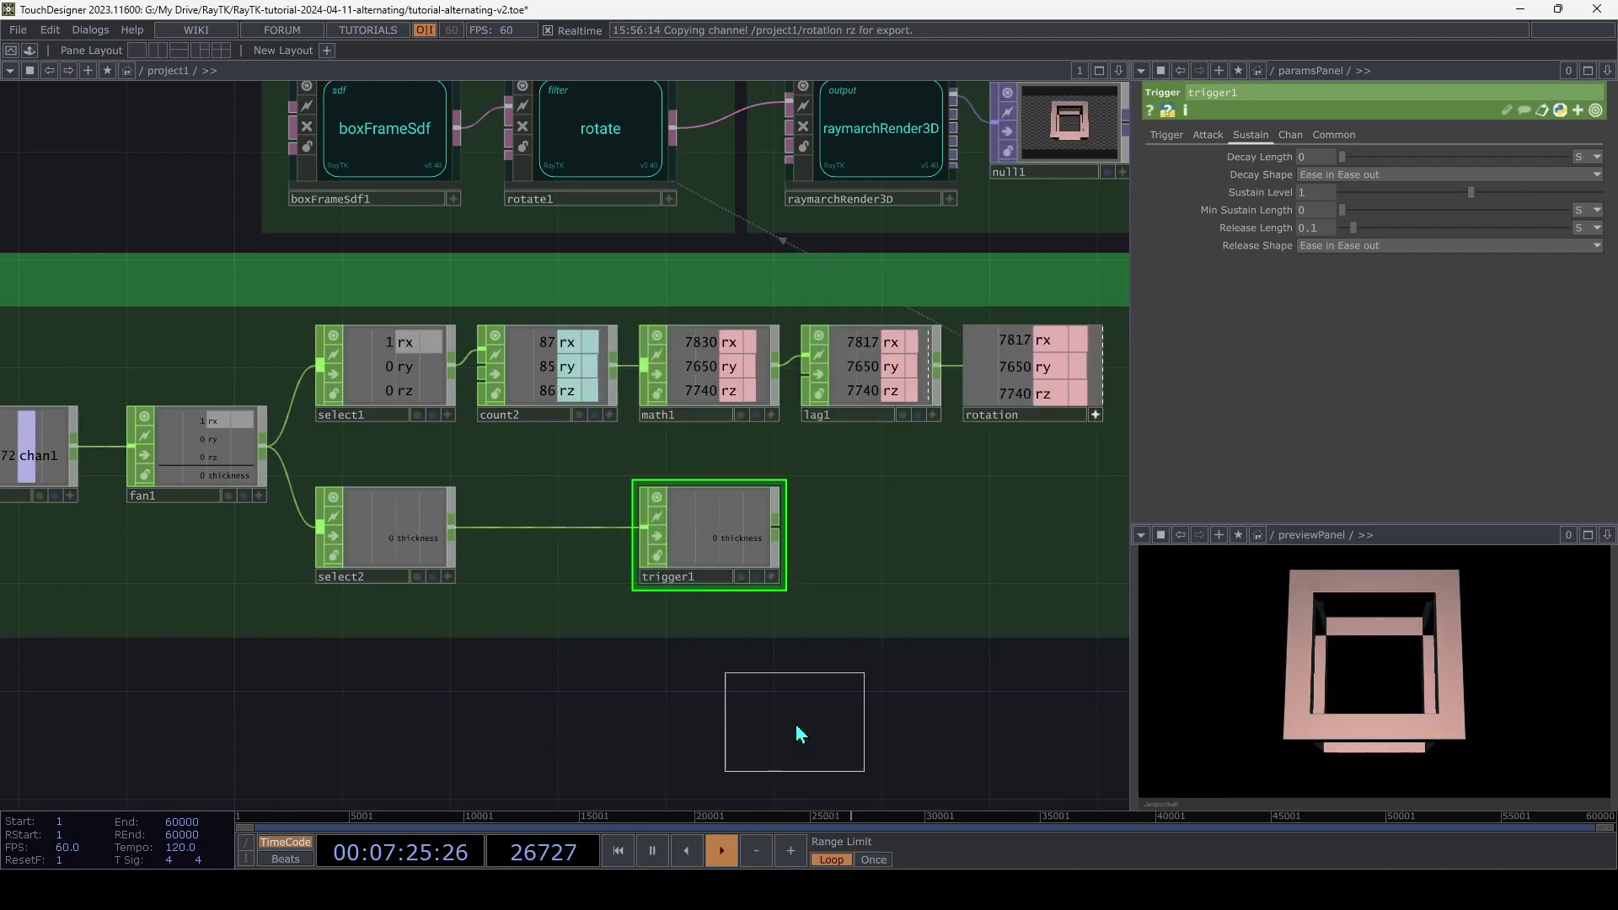
{"action": "left_click", "coordinate": [541, 550]}
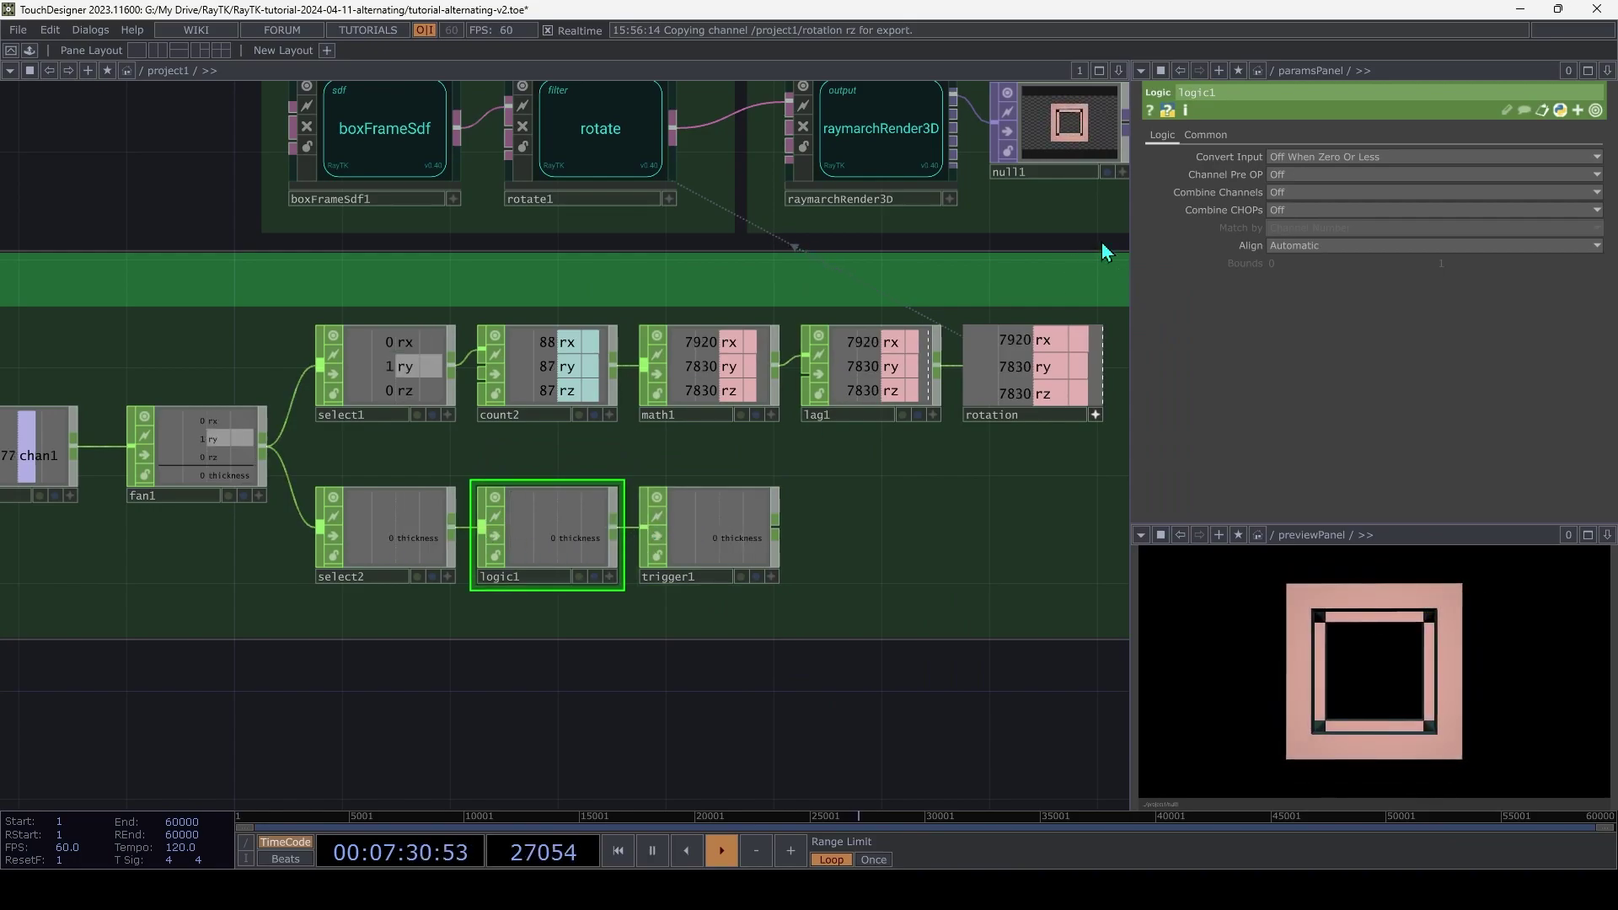
{"action": "left_click", "coordinate": [1279, 174]}
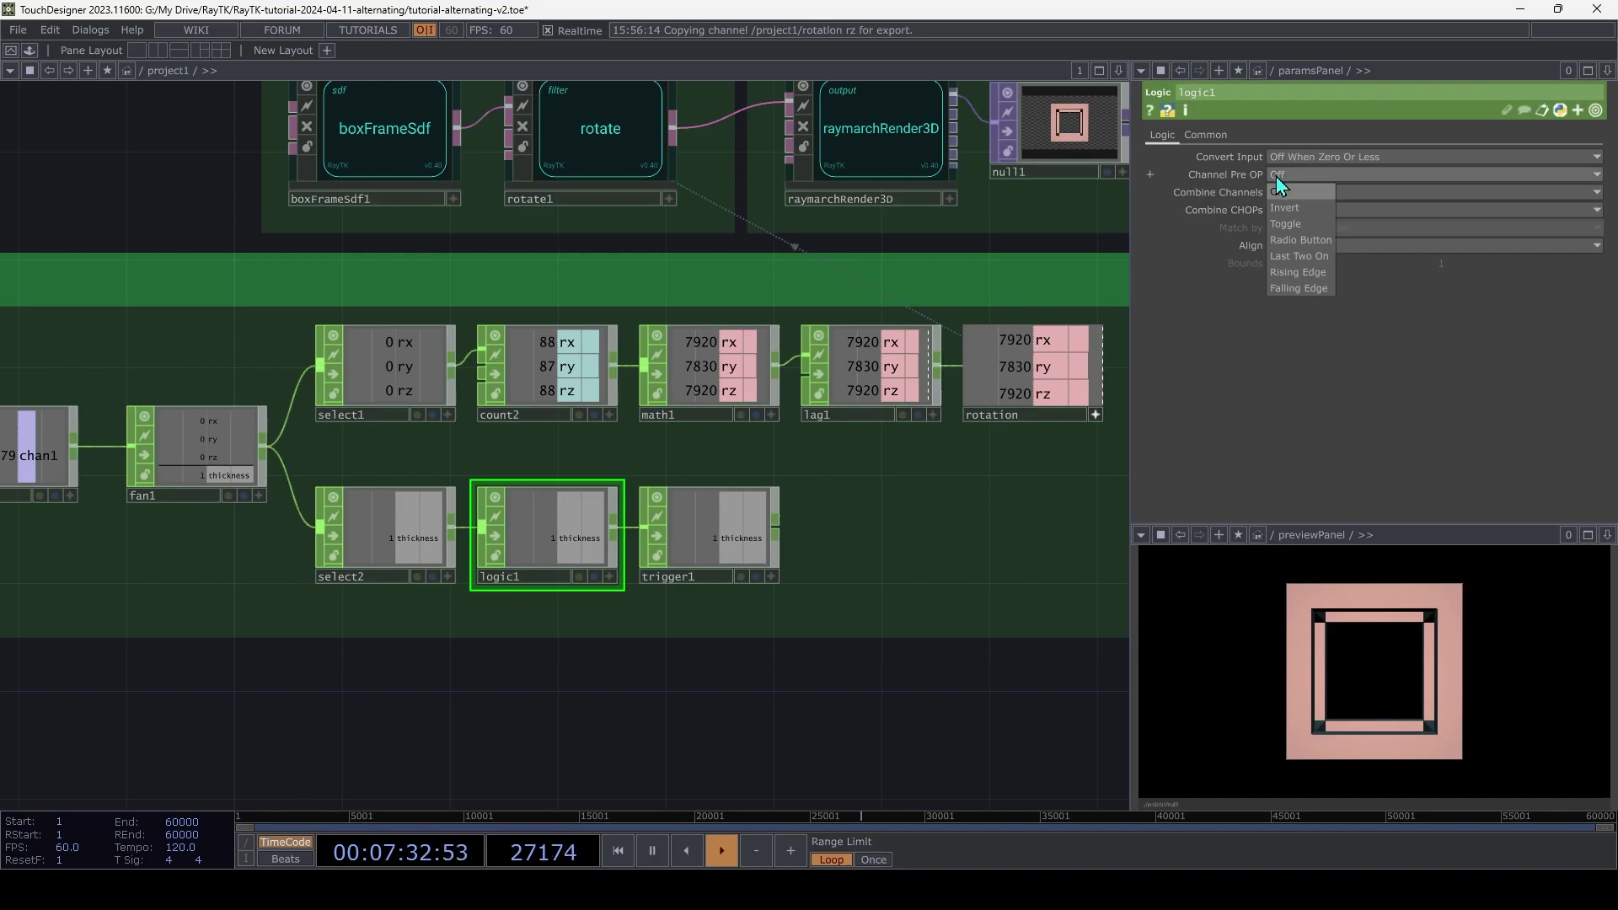
{"action": "left_click", "coordinate": [1322, 271]}
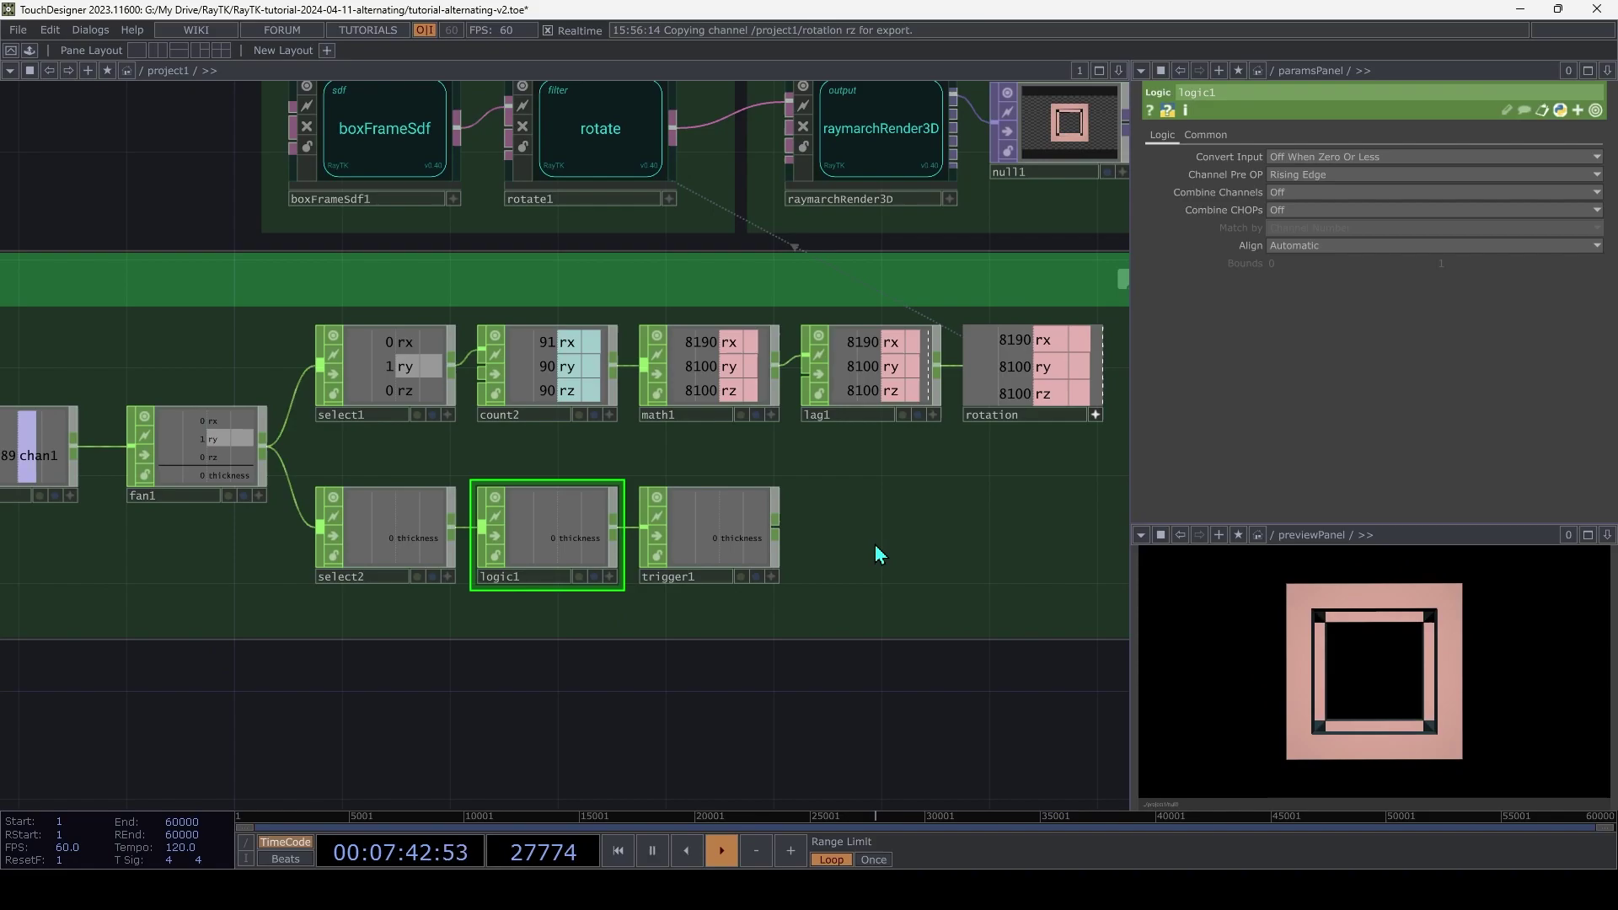
{"action": "left_click", "coordinate": [733, 531]}
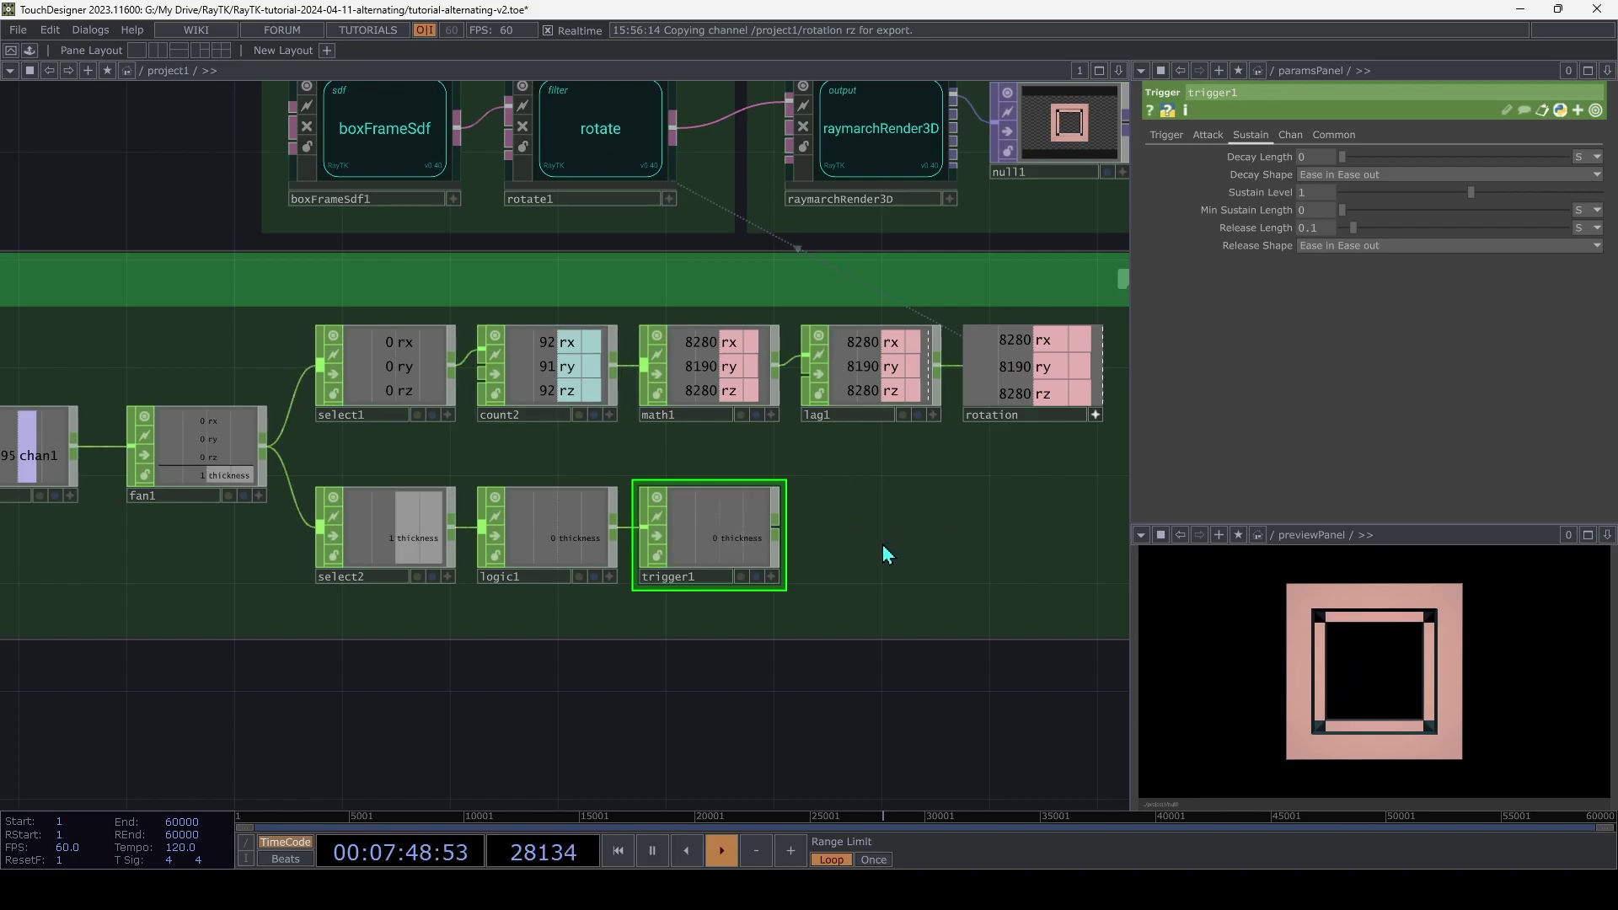
Add math2 after trigger1 with Range To Range set to 0.1 and 0.2
{"action": "key", "text": "Tab"}
{"action": "type", "text": "ma"}
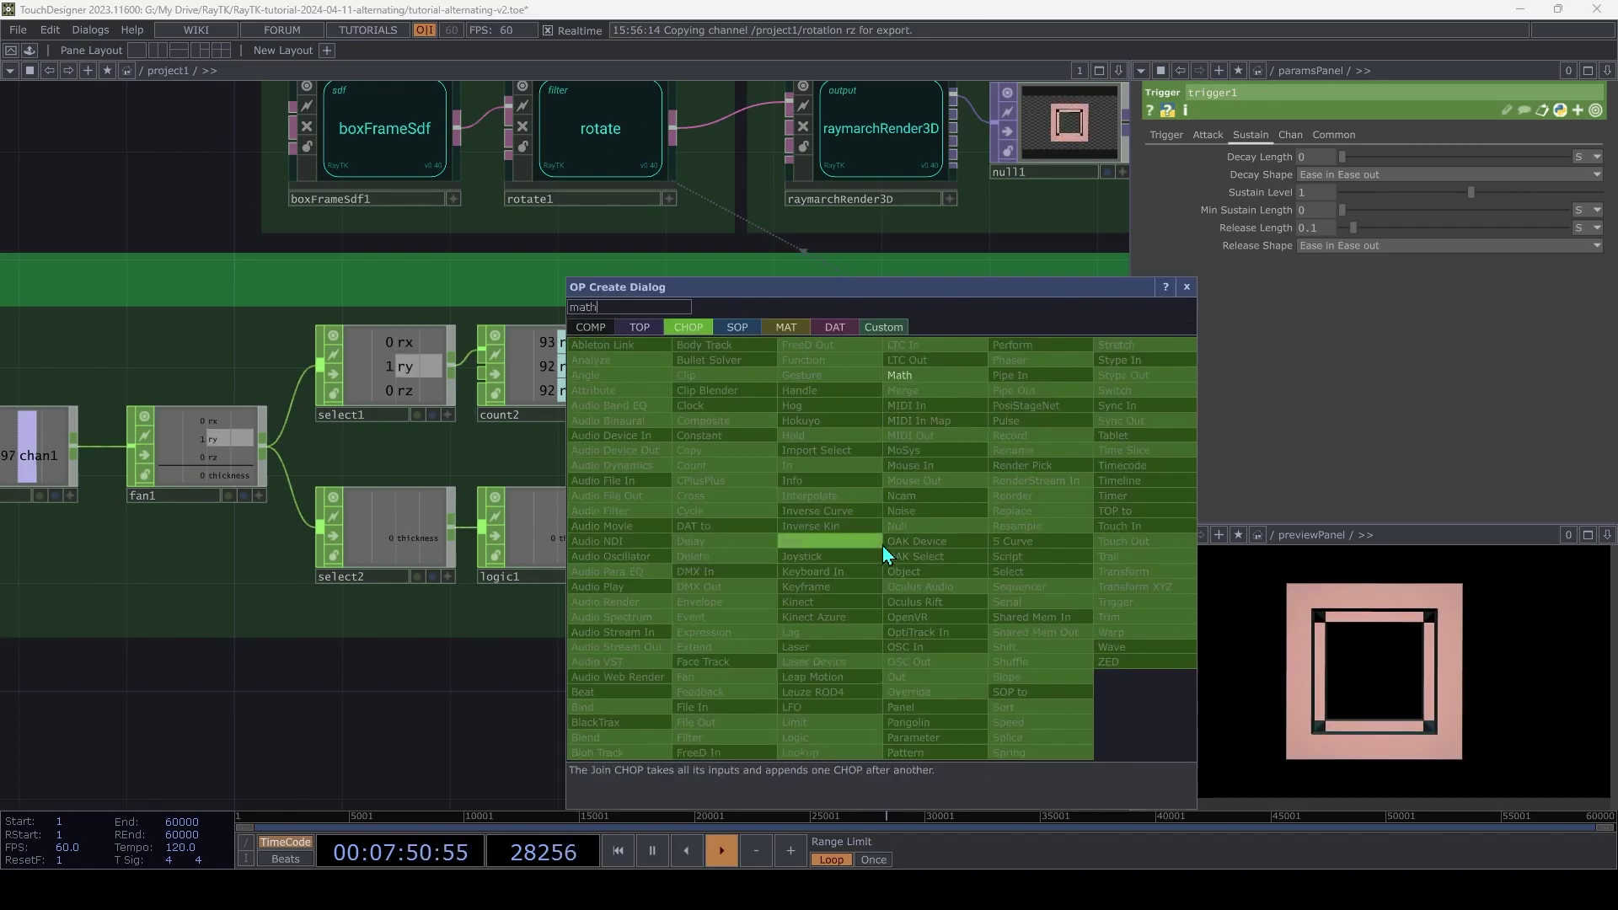
{"action": "left_click", "coordinate": [900, 375]}
{"action": "left_click", "coordinate": [868, 516]}
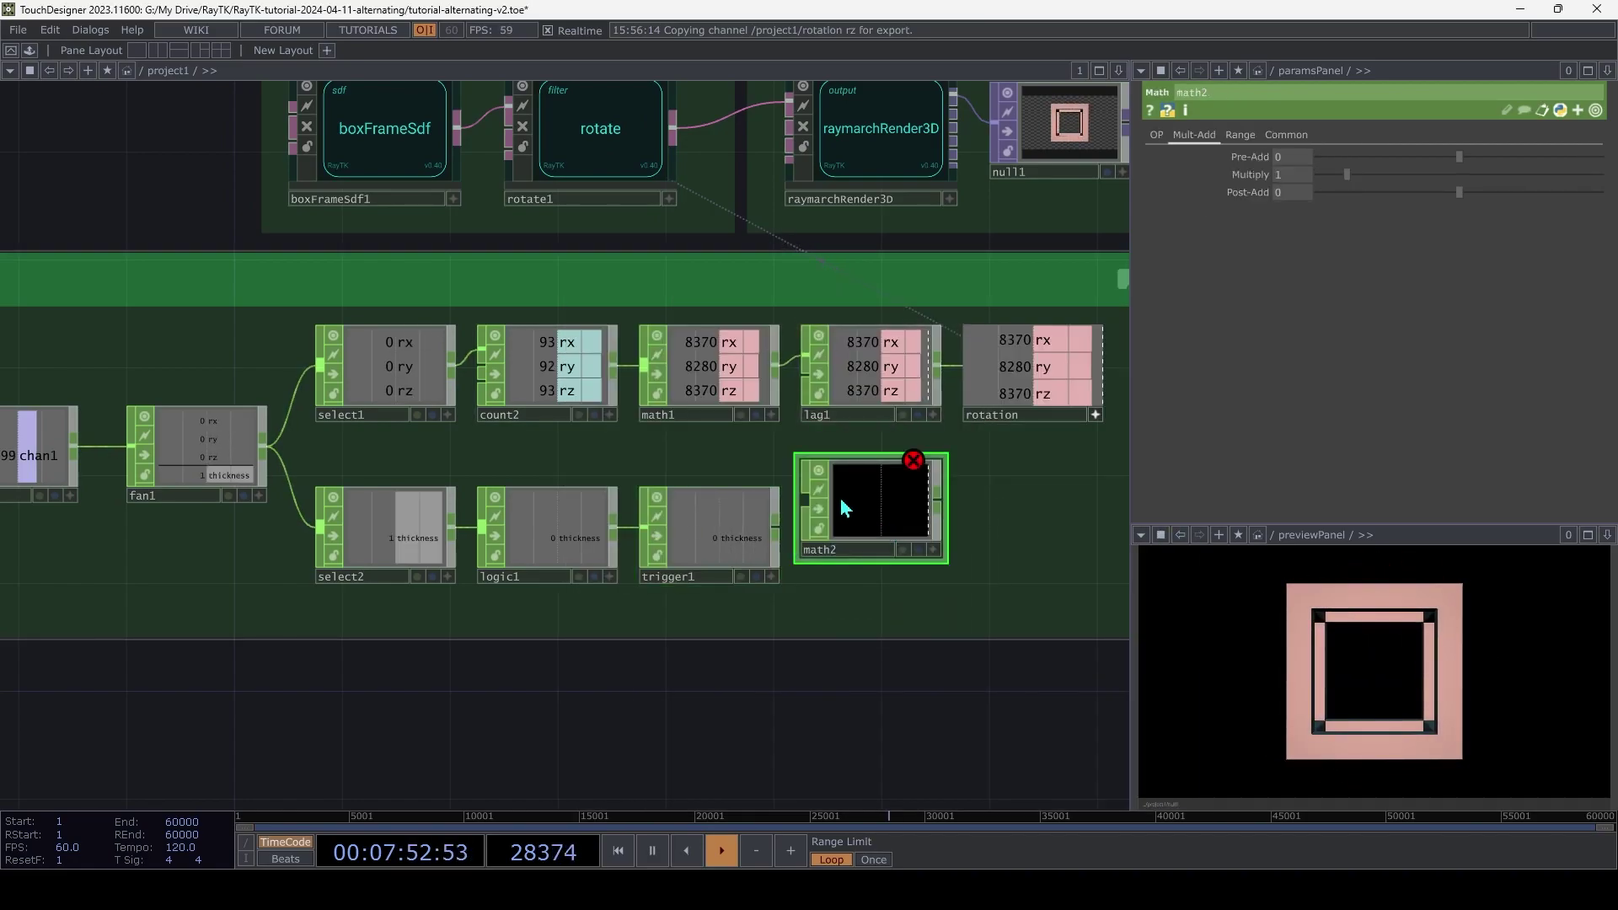
{"action": "left_click_drag", "start_coordinate": [793, 529], "coordinate": [876, 562]}
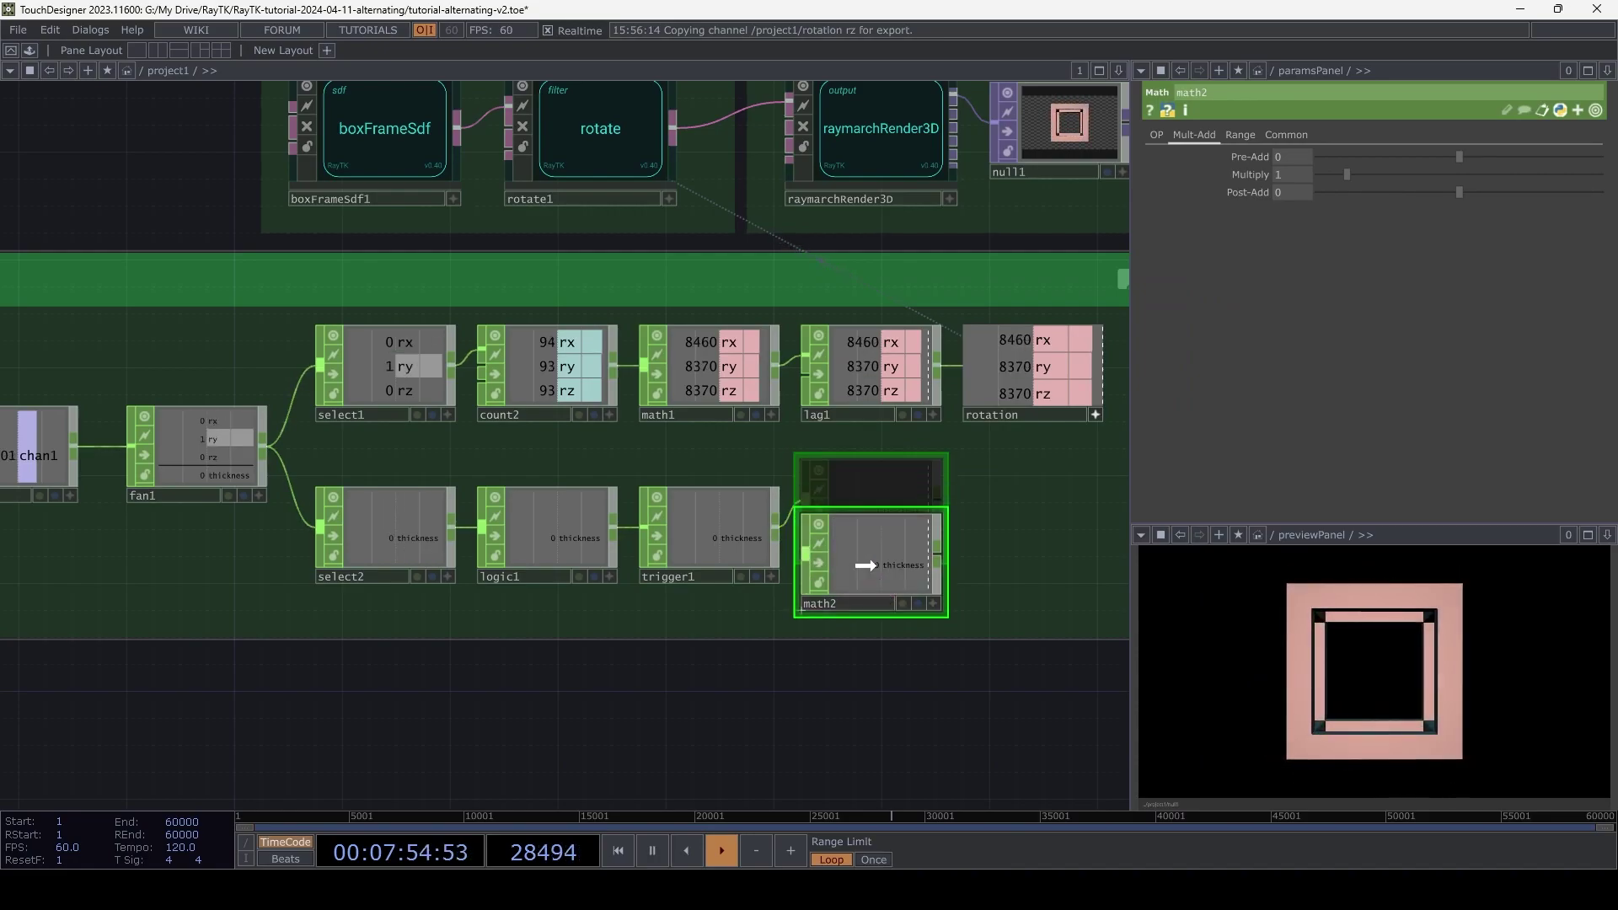
{"action": "left_click", "coordinate": [1240, 135]}
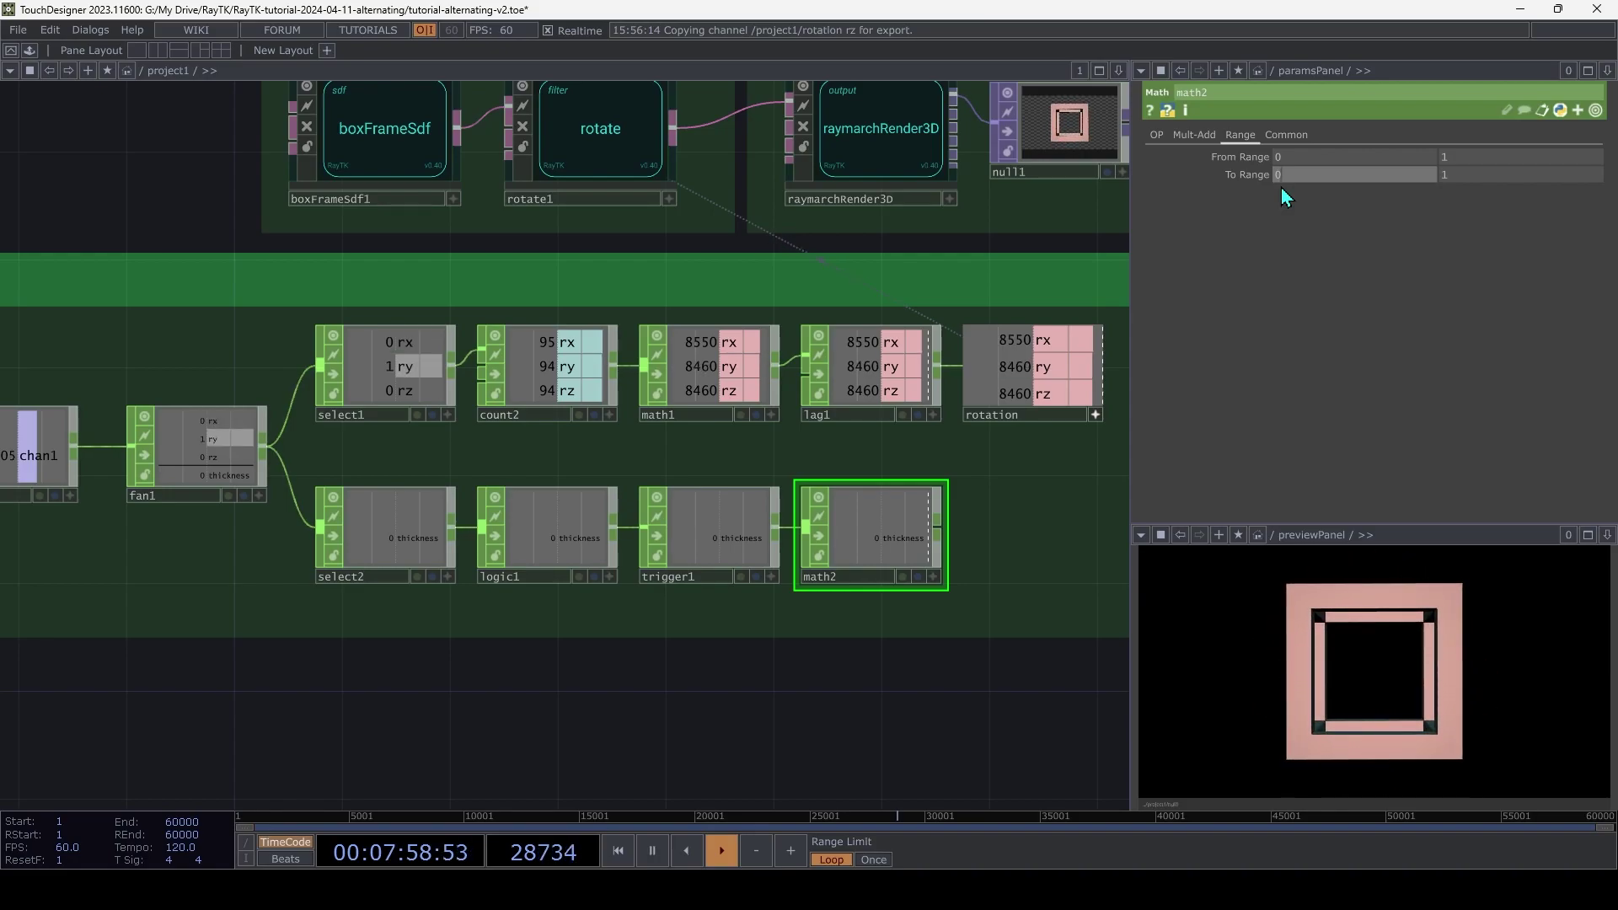
{"action": "type", "text": "0.1"}
{"action": "key", "text": "Tab"}
{"action": "type", "text": "0.2"}
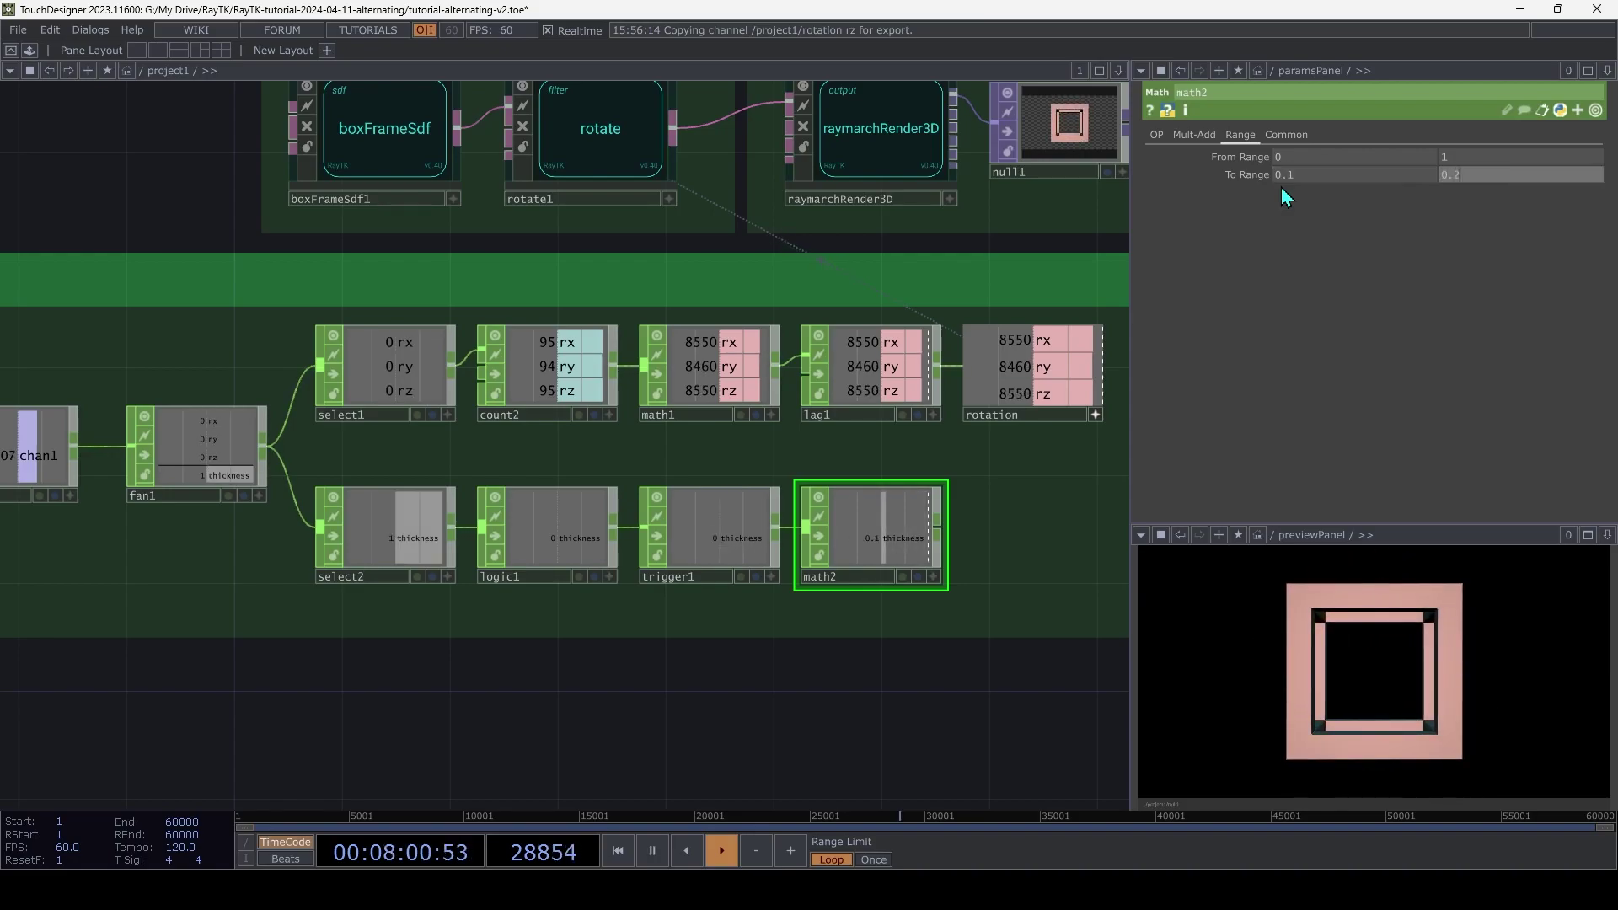
{"action": "key", "text": "Tab"}
{"action": "left_click", "coordinate": [1082, 515]}
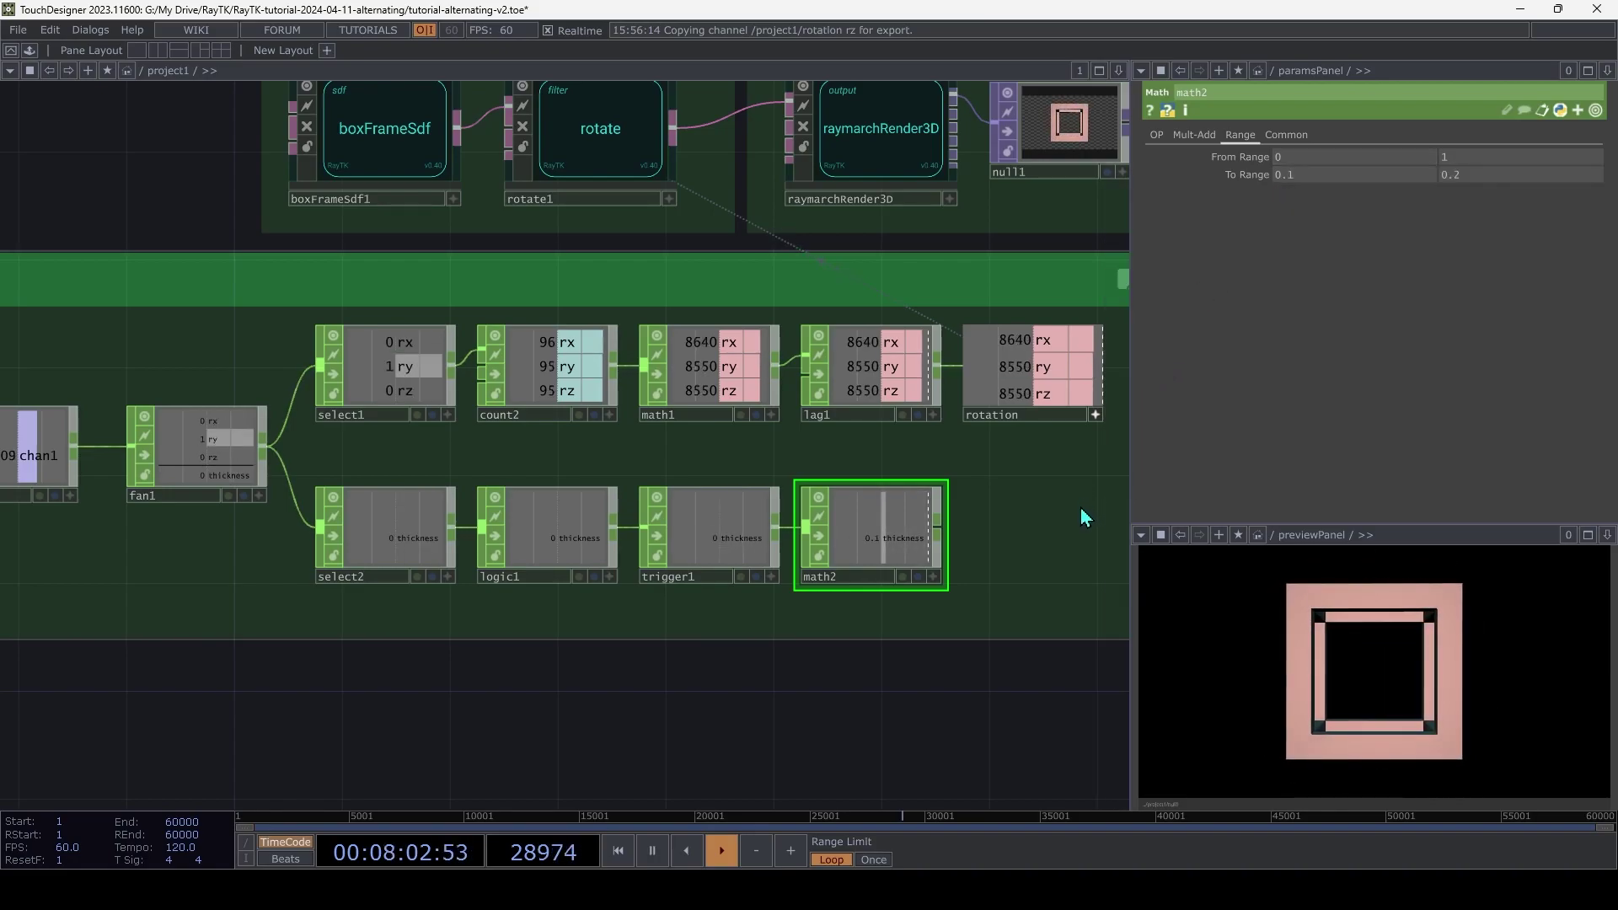
Add a Null CHOP after math2 and rename it thickness
{"action": "key", "text": "Tab"}
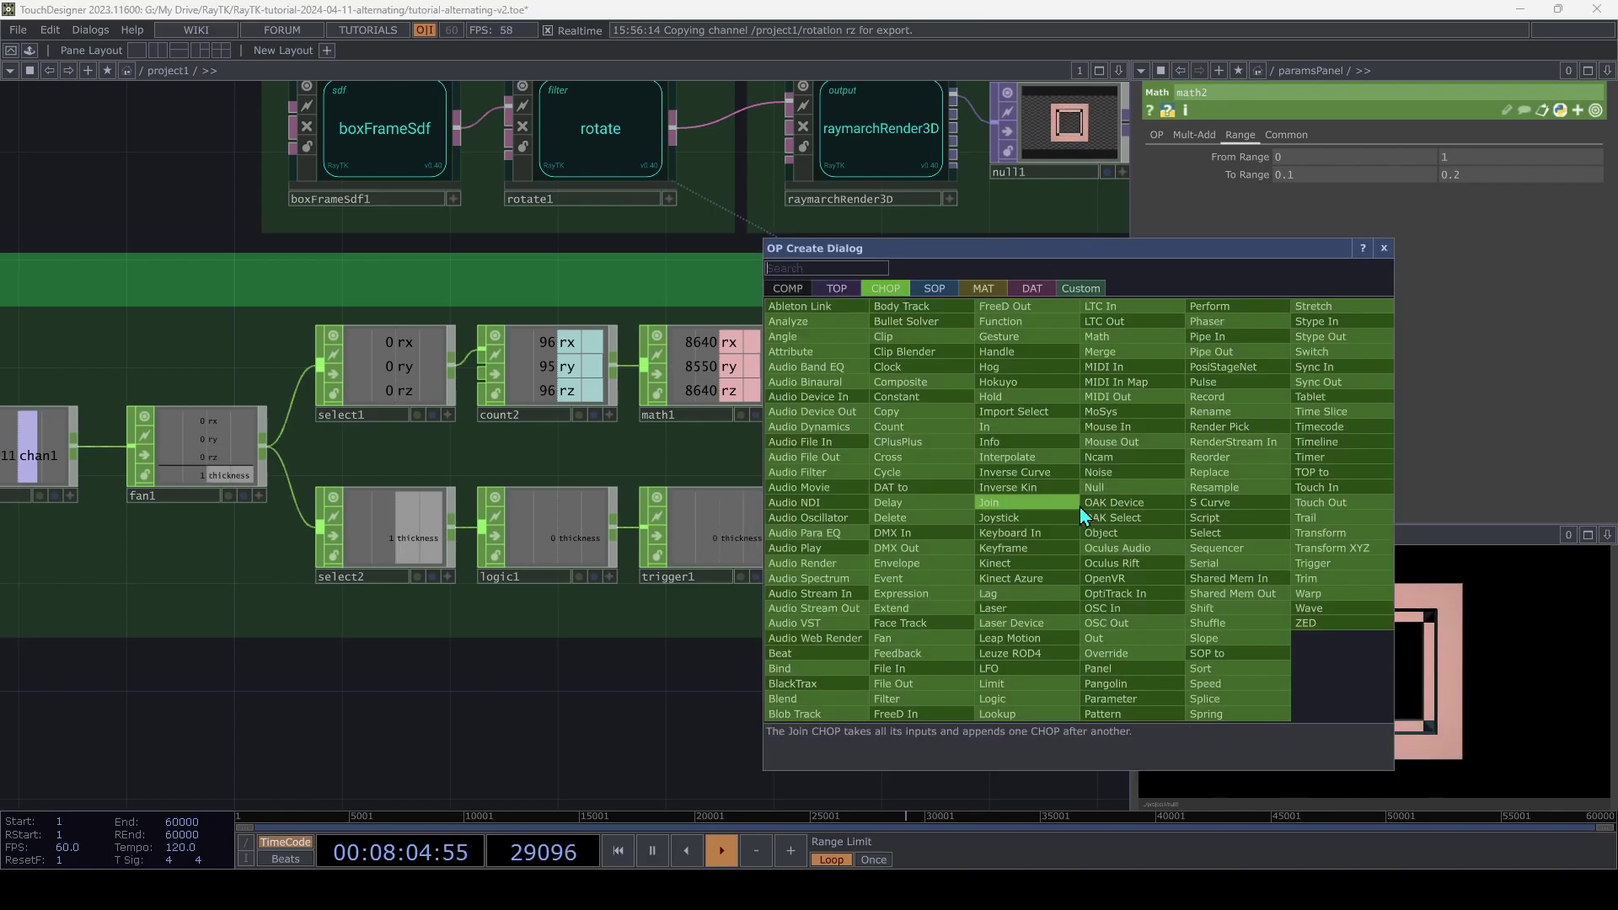
{"action": "type", "text": "nu"}
{"action": "key", "text": "Return"}
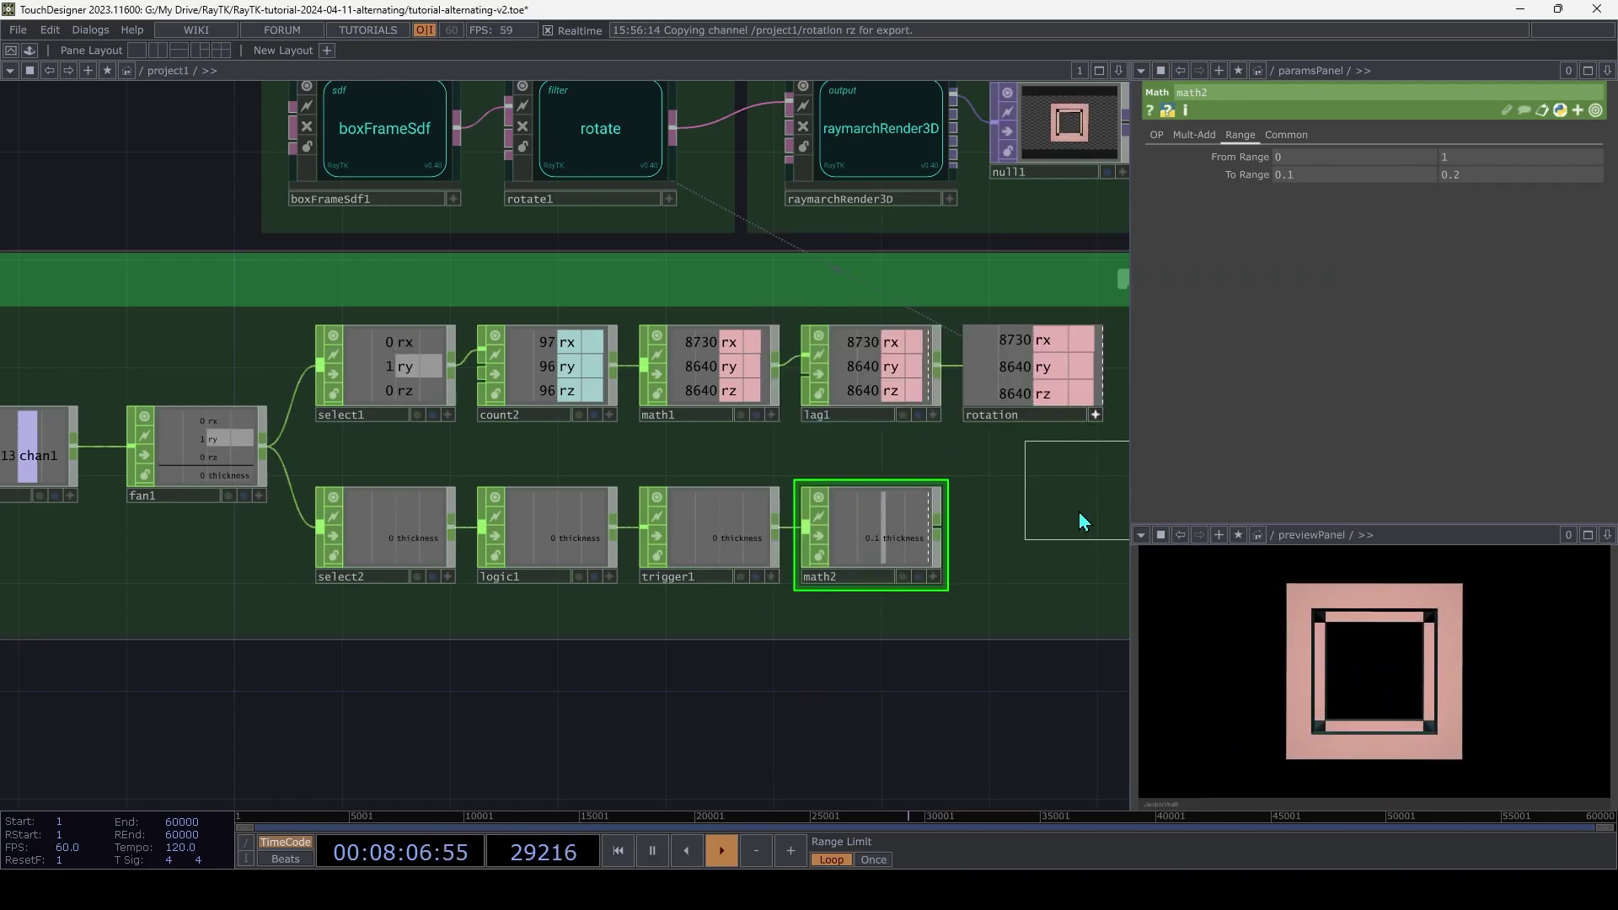
{"action": "left_click", "coordinate": [1053, 535]}
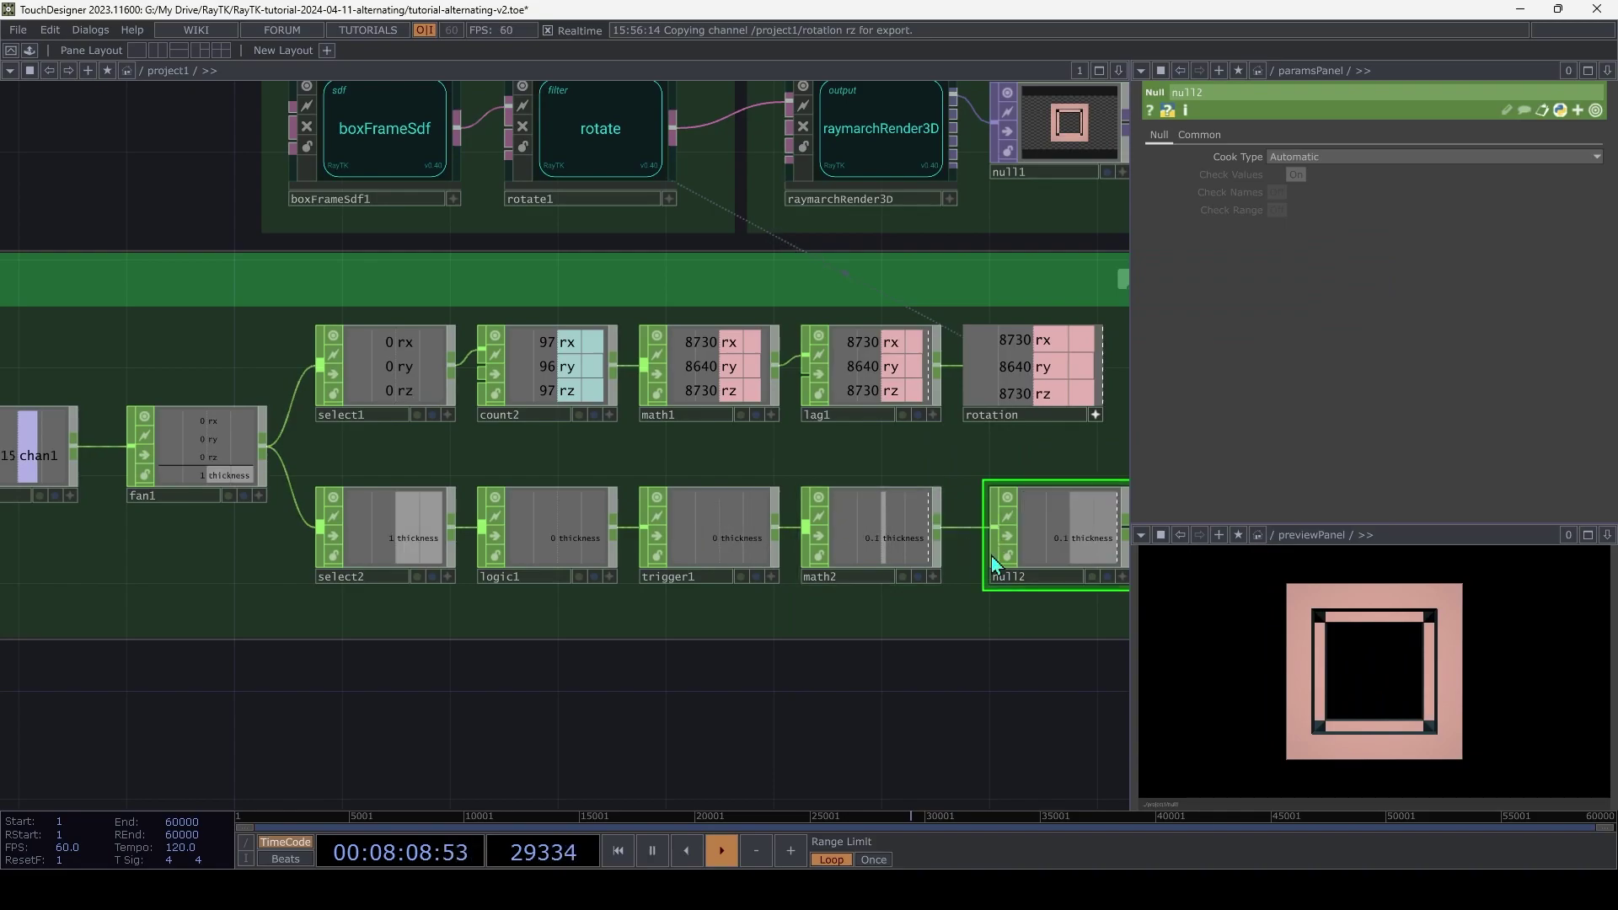
{"action": "left_click_drag", "start_coordinate": [1038, 569], "coordinate": [1026, 582]}
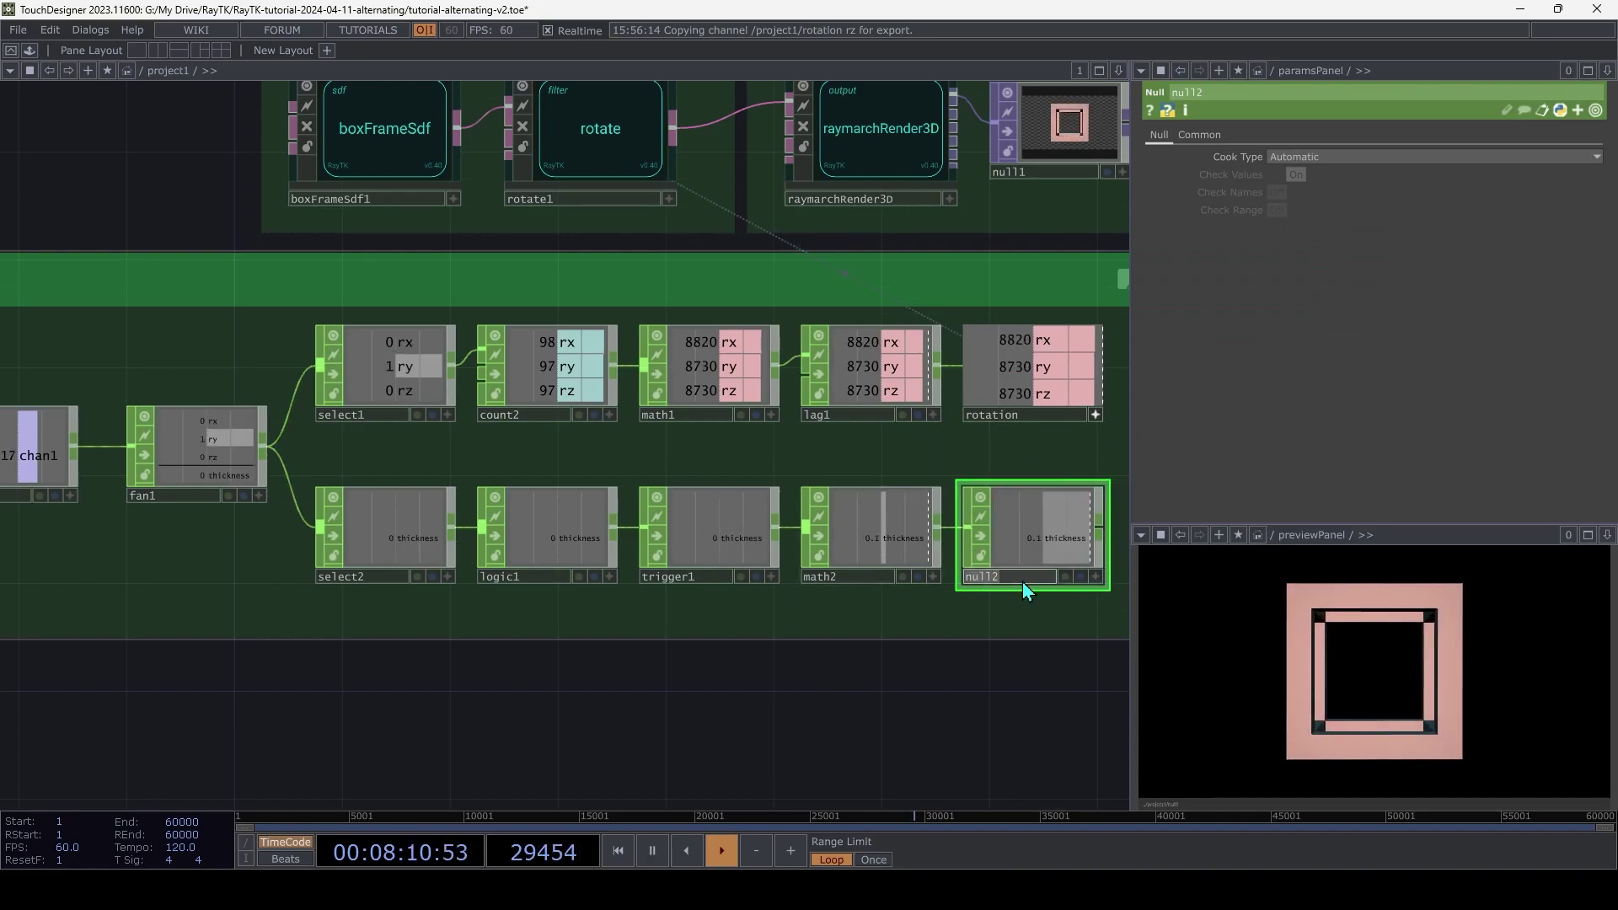
{"action": "double_click", "coordinate": [1023, 580]}
{"action": "type", "text": "thickness"}
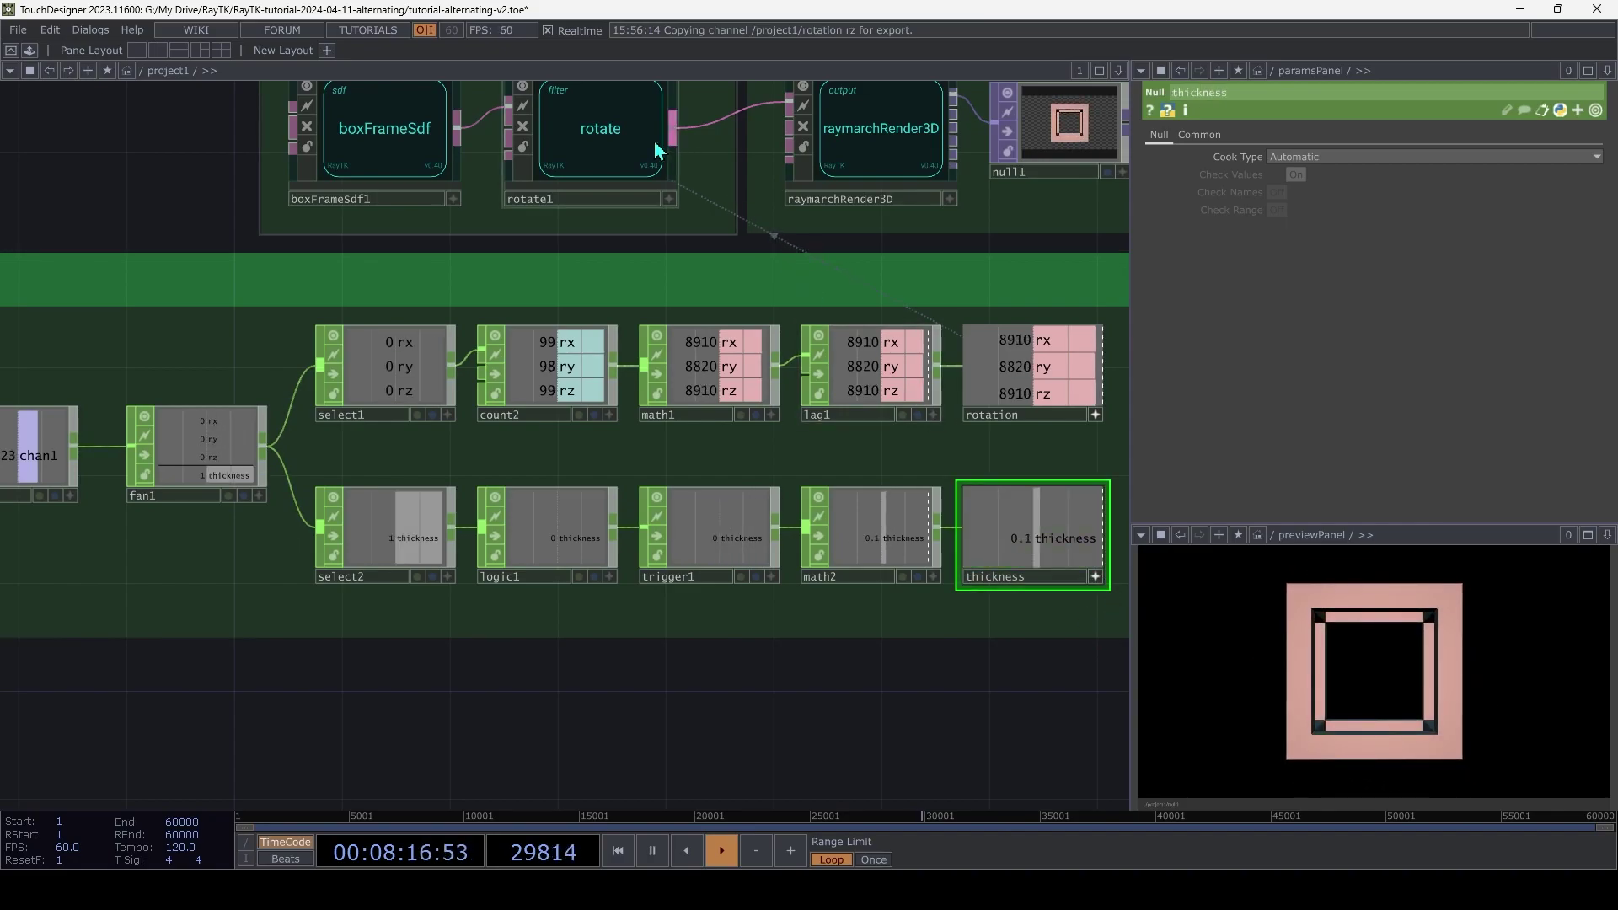
Link boxFrameSdf1's Thickness to the thickness null as a CHOP Reference, then home the view
{"action": "left_click", "coordinate": [384, 151]}
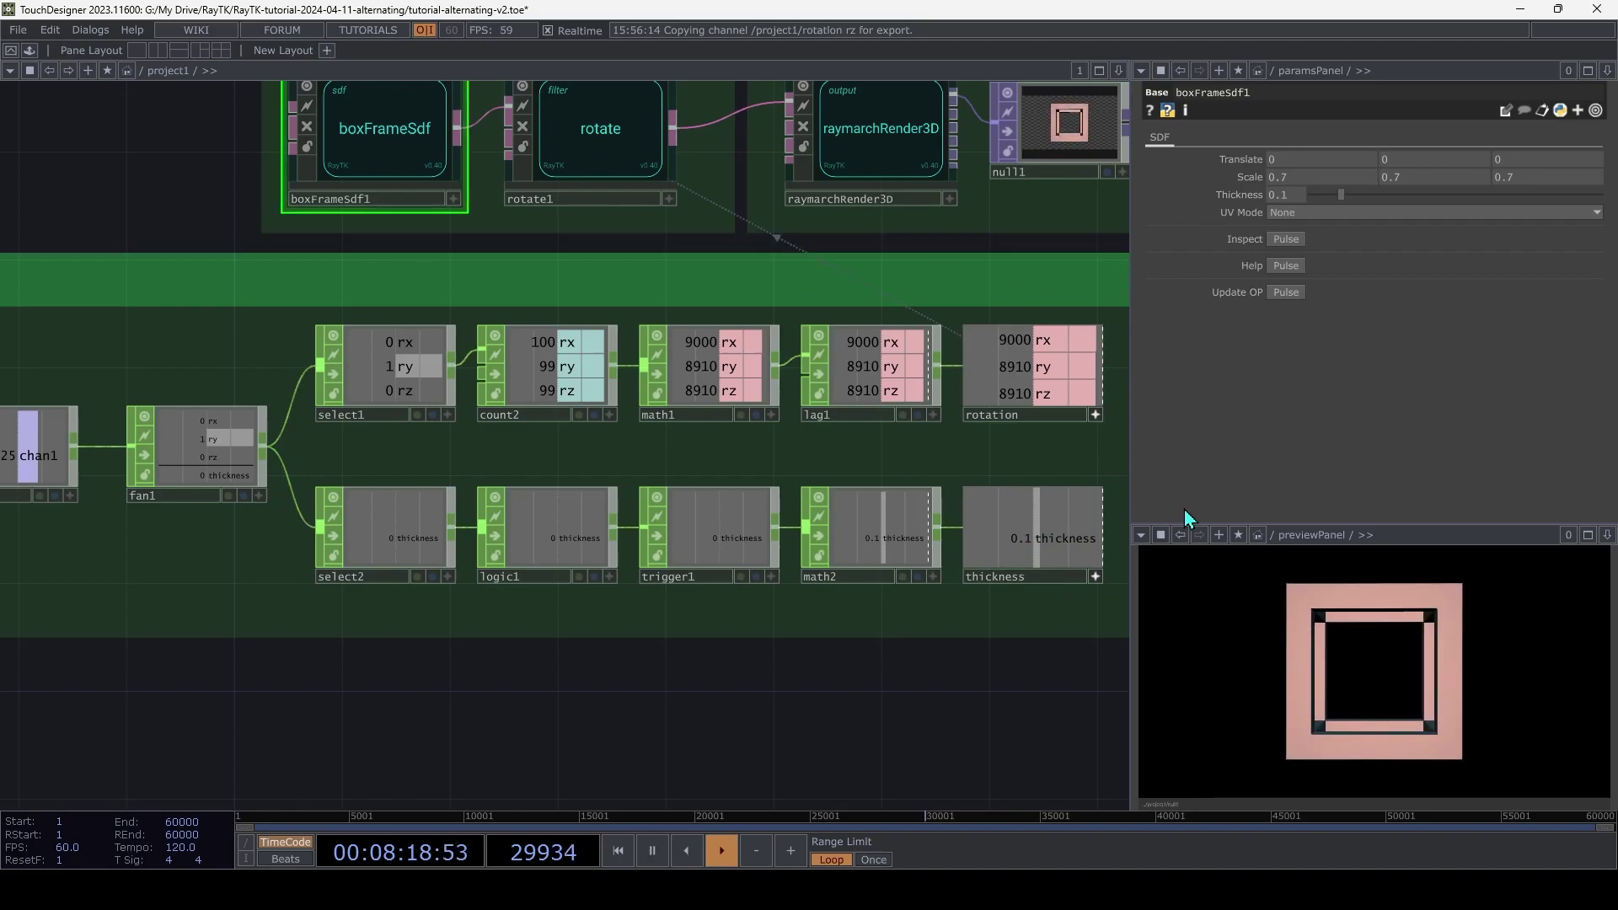
{"action": "left_click_drag", "start_coordinate": [1058, 538], "coordinate": [1296, 195]}
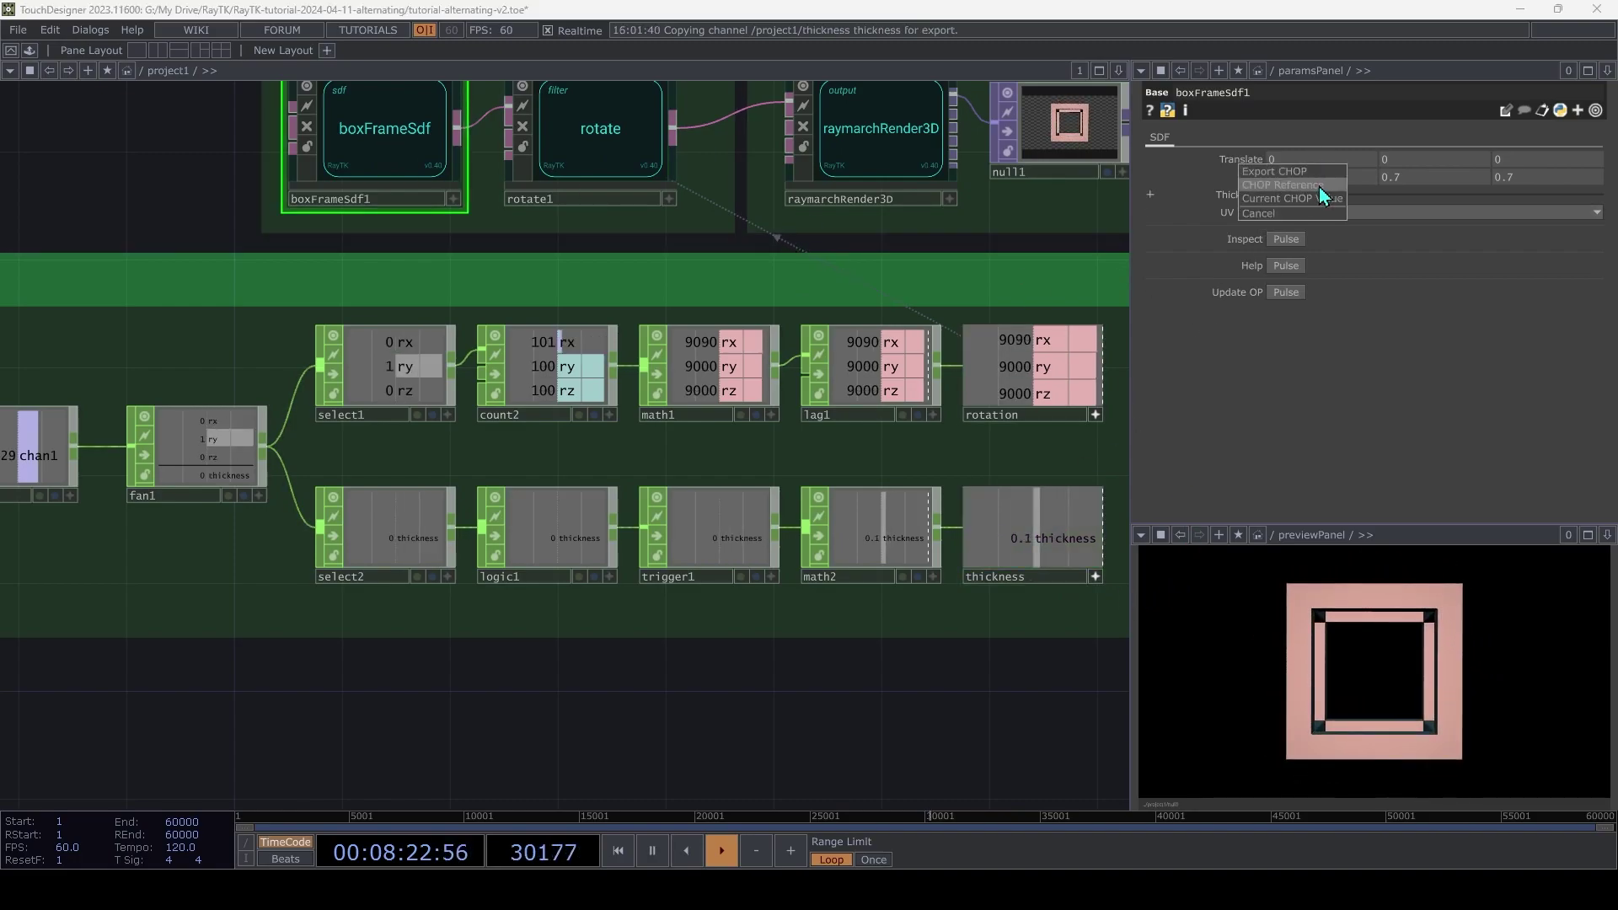
{"action": "left_click", "coordinate": [1296, 198]}
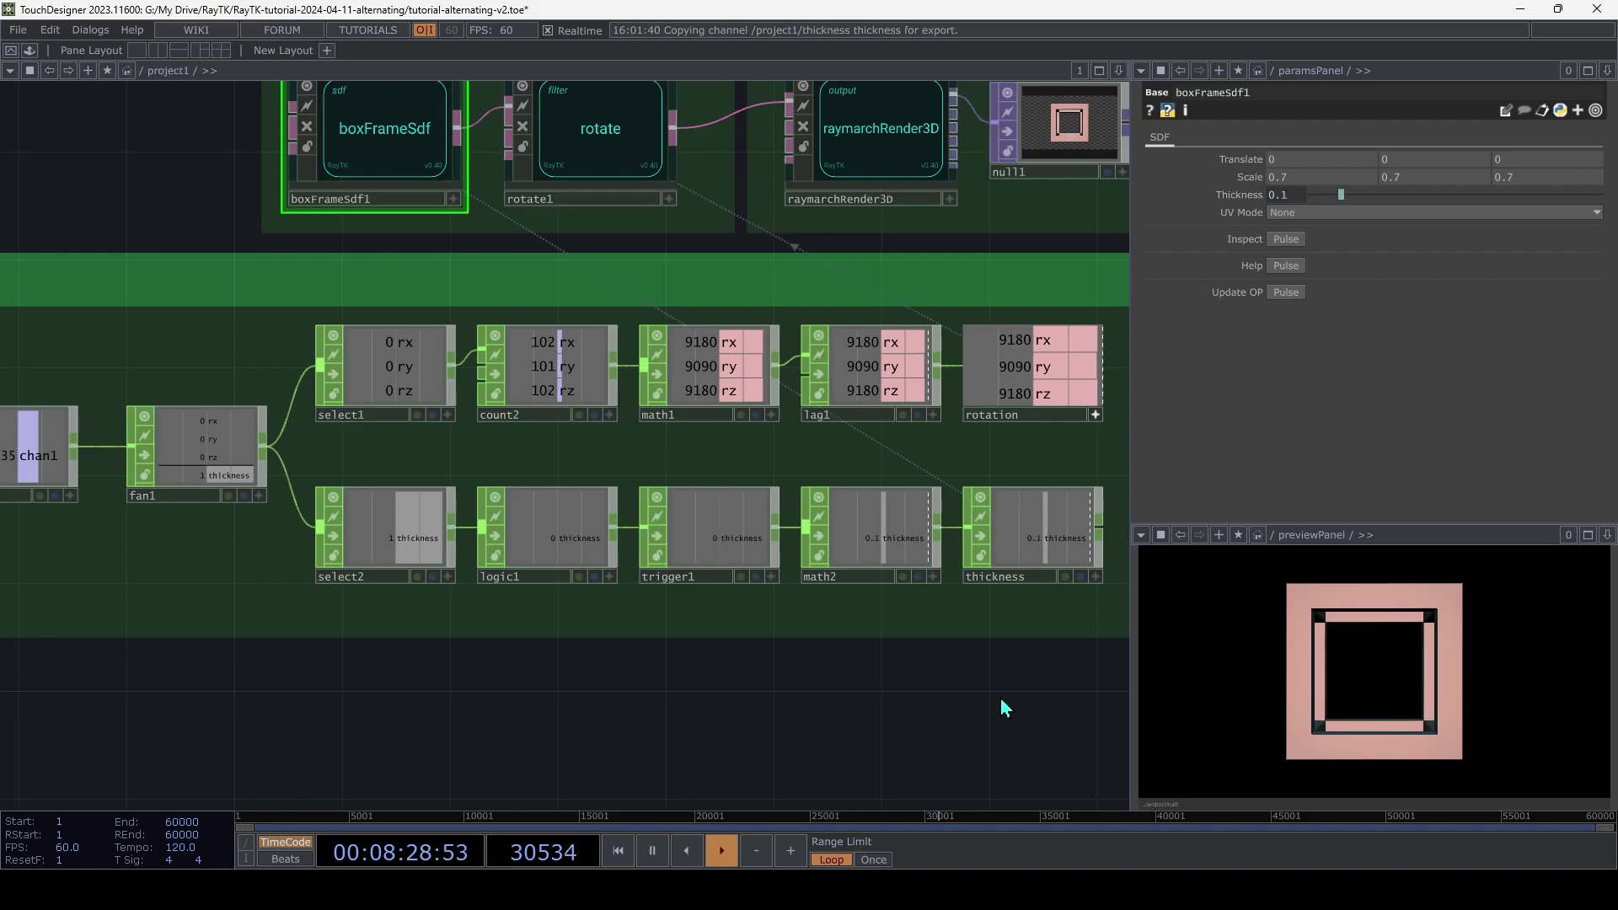
{"action": "key", "text": "h"}
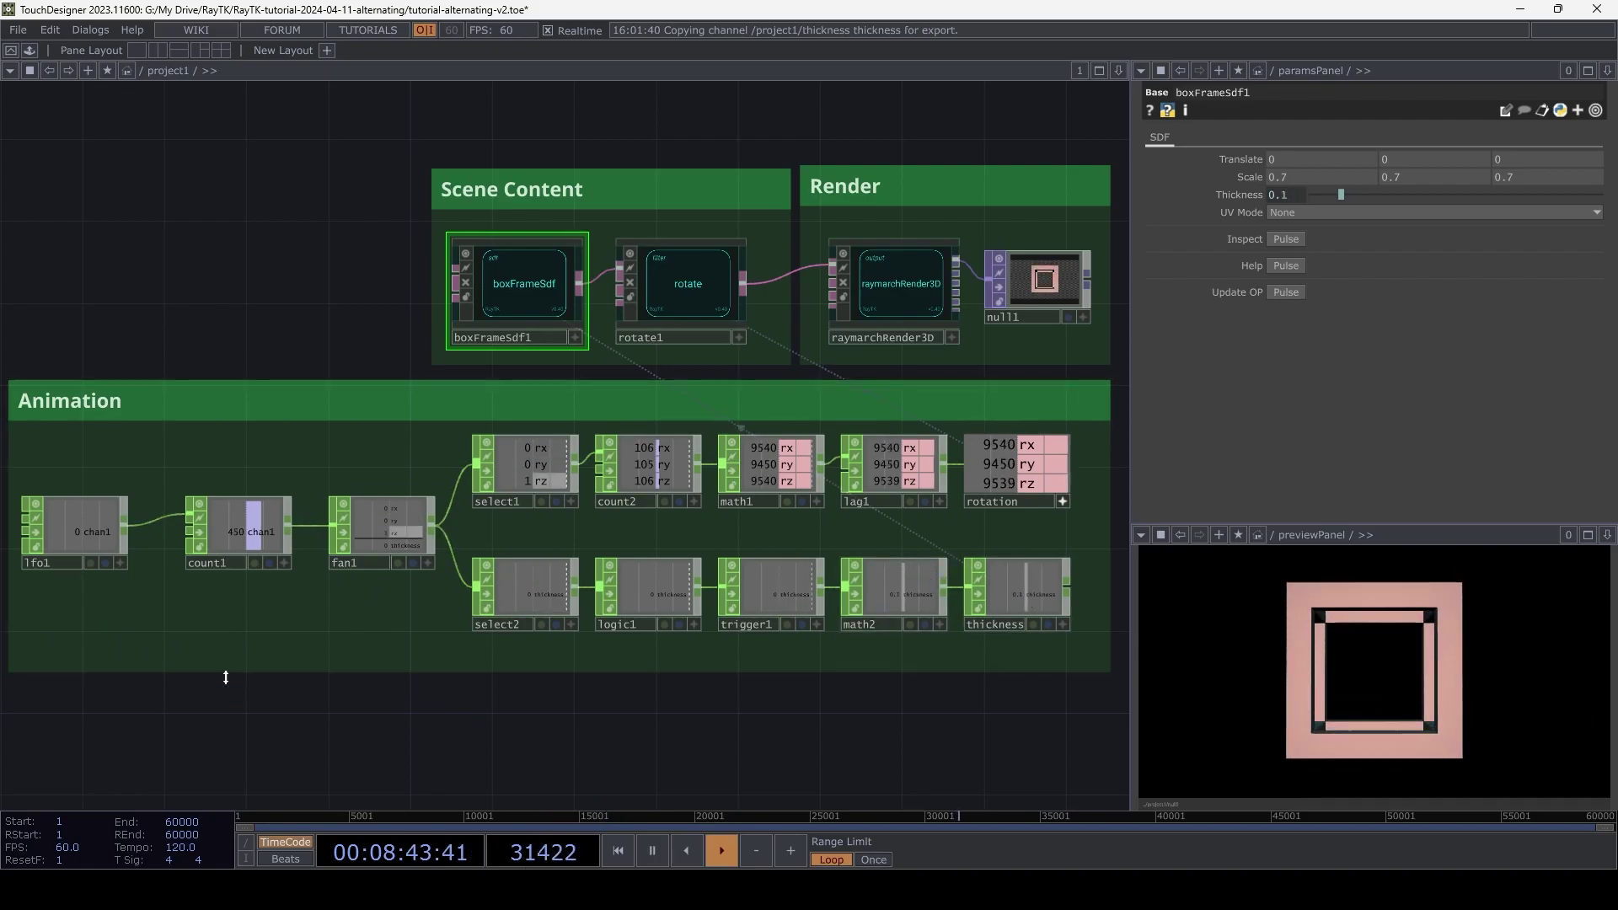
Select lfo1 to view its Pulse settings at Frequency 1
{"action": "left_click", "coordinate": [78, 529]}
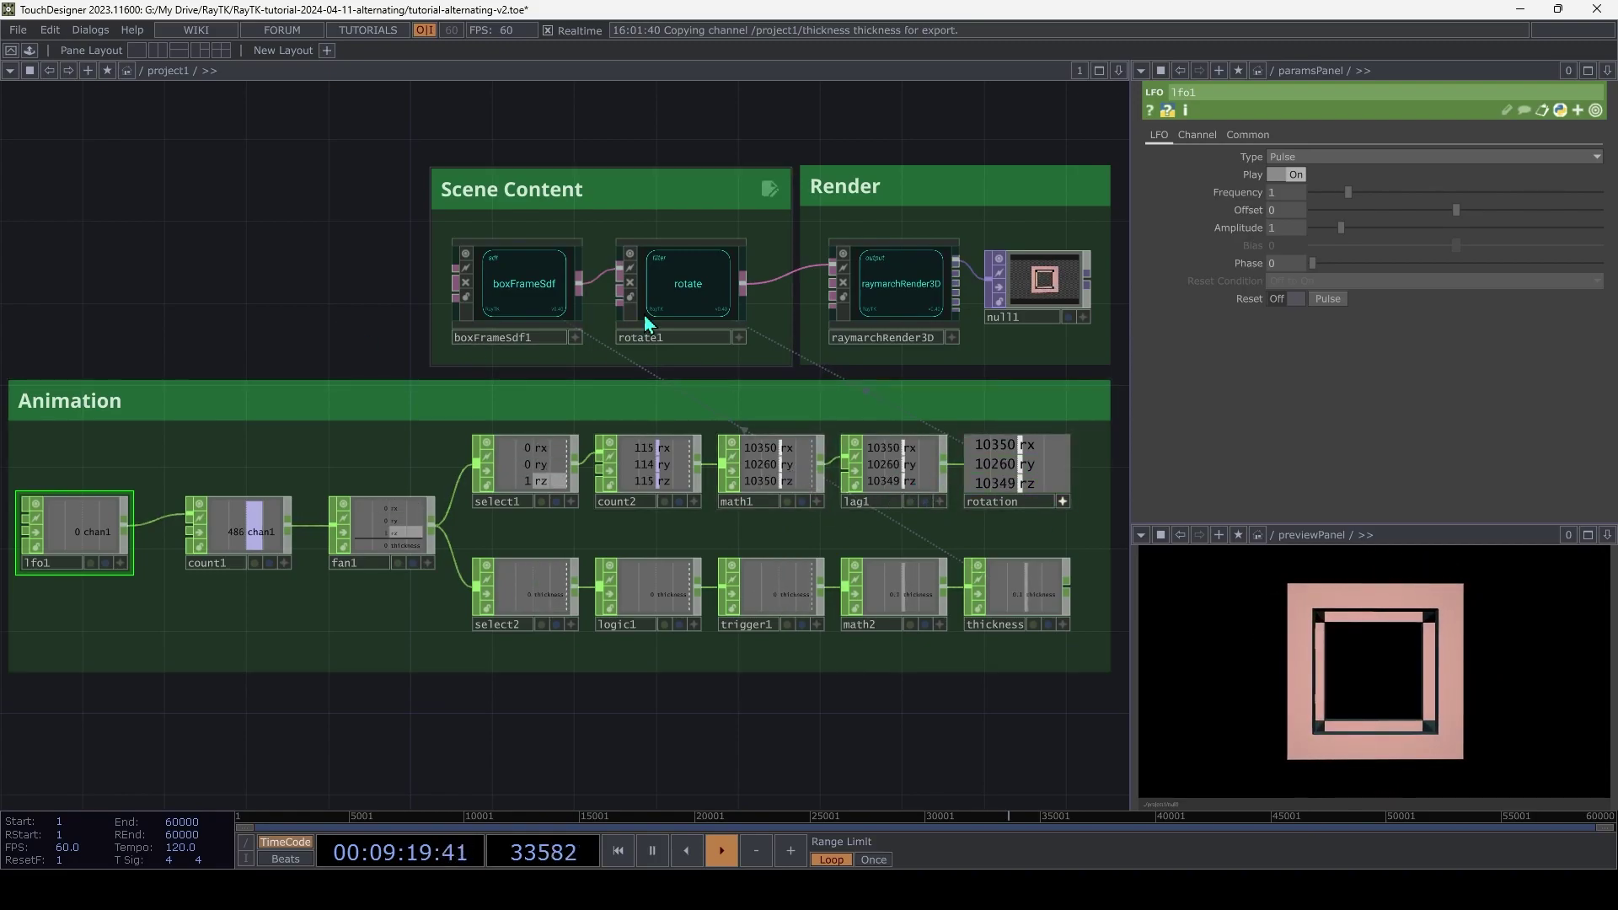
Review rotate1, select2, logic1, trigger1 and math2 in turn, ending on boxFrameSdf1's parameters
{"action": "left_click", "coordinate": [676, 300]}
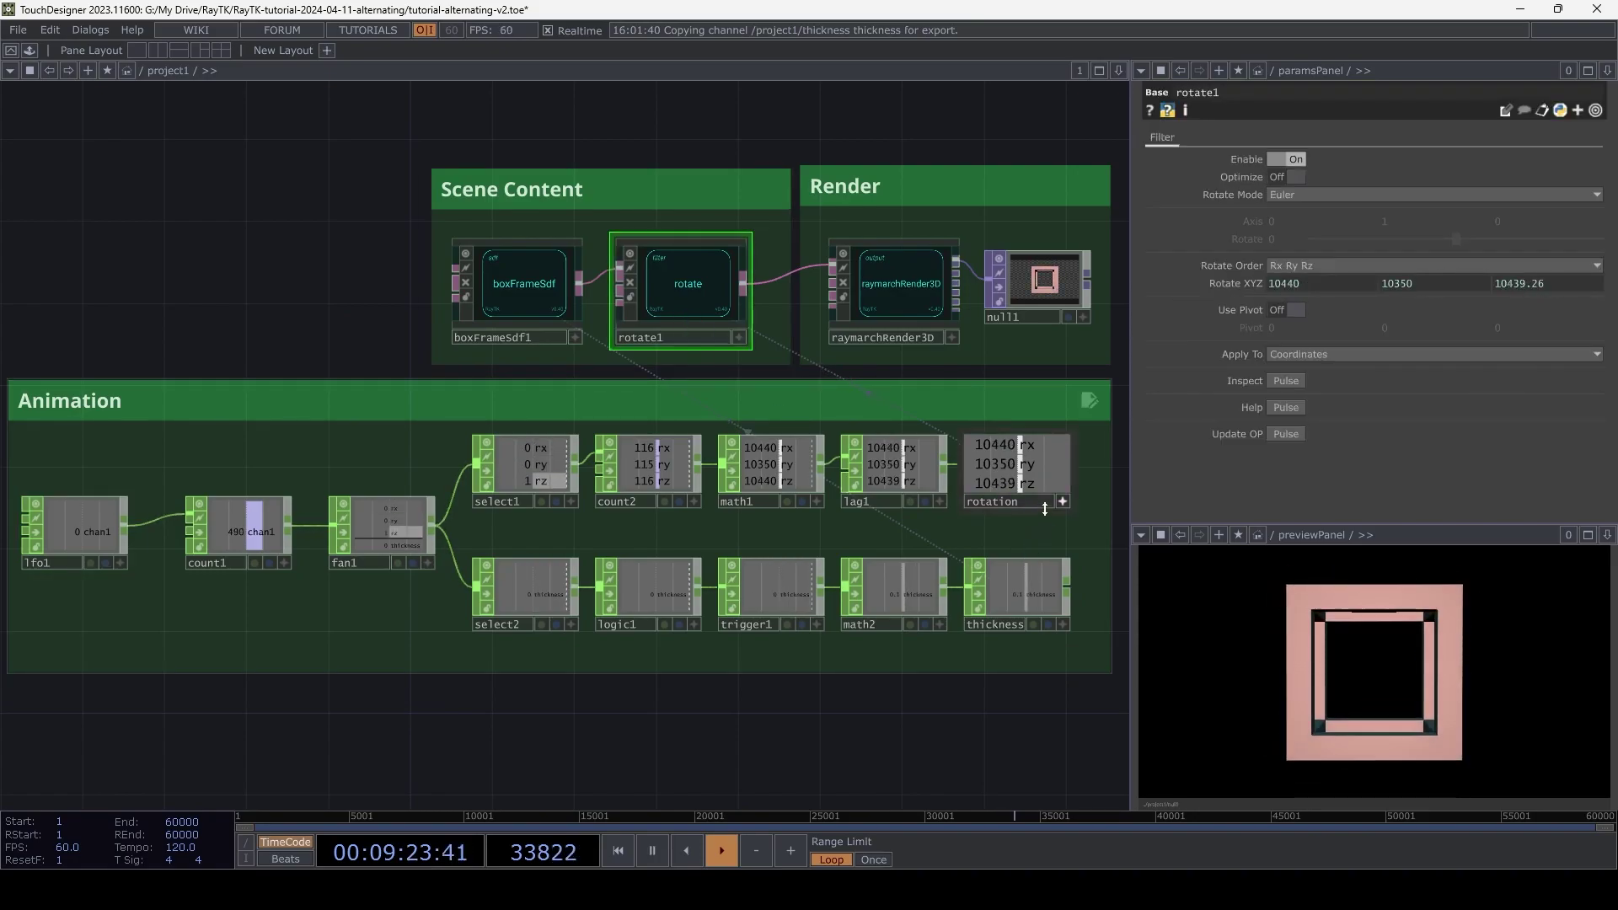
{"action": "left_click", "coordinate": [546, 588]}
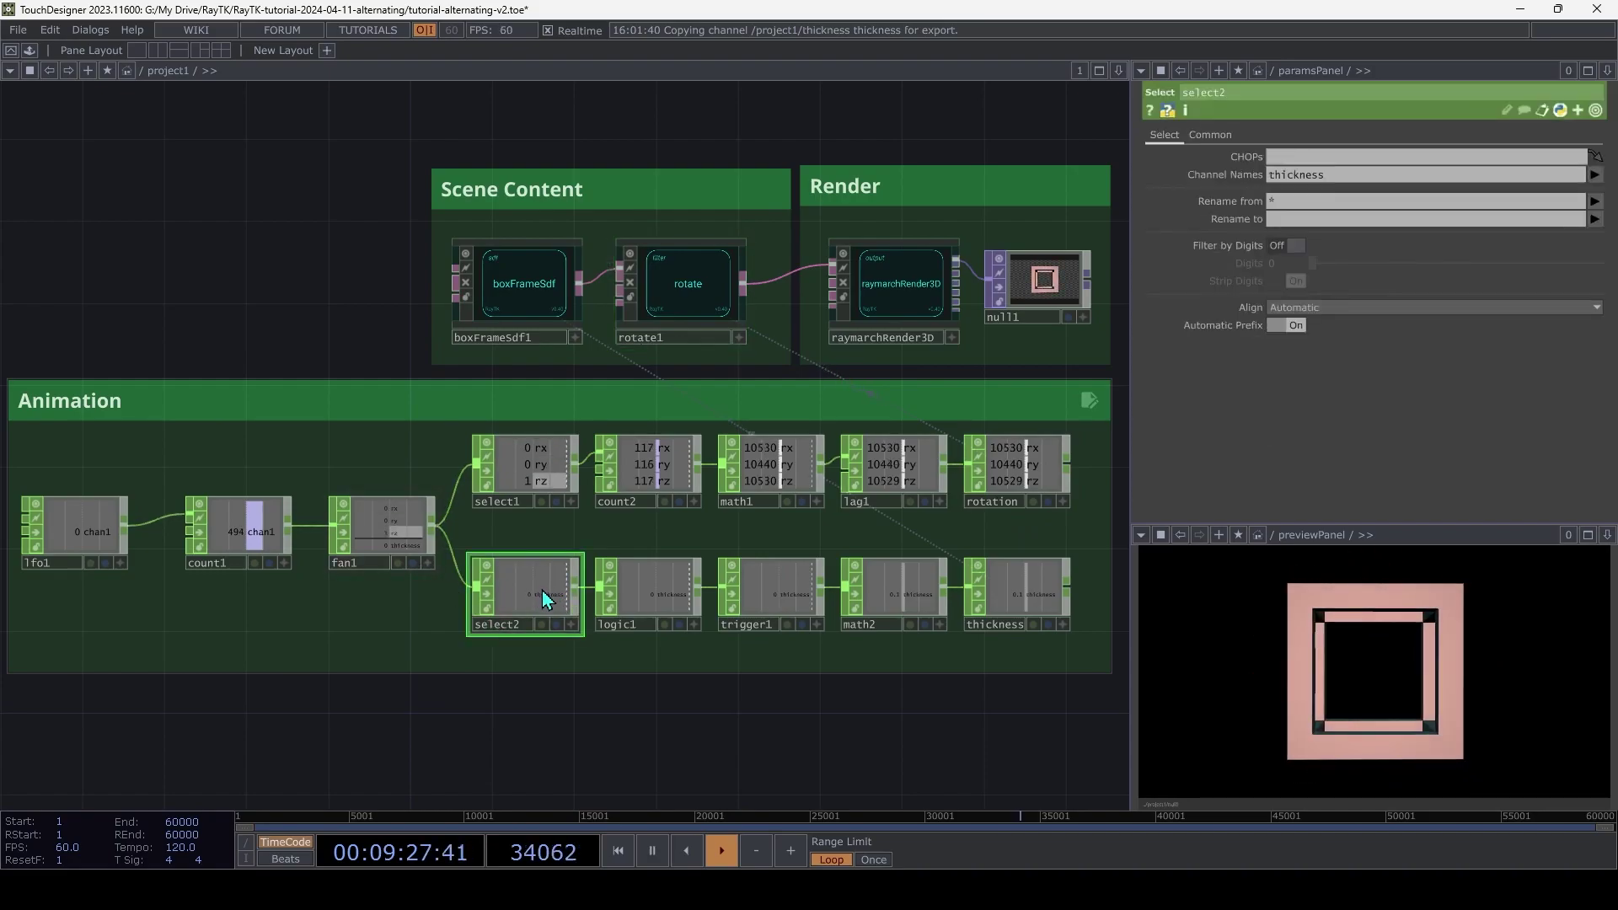
{"action": "left_click", "coordinate": [644, 588]}
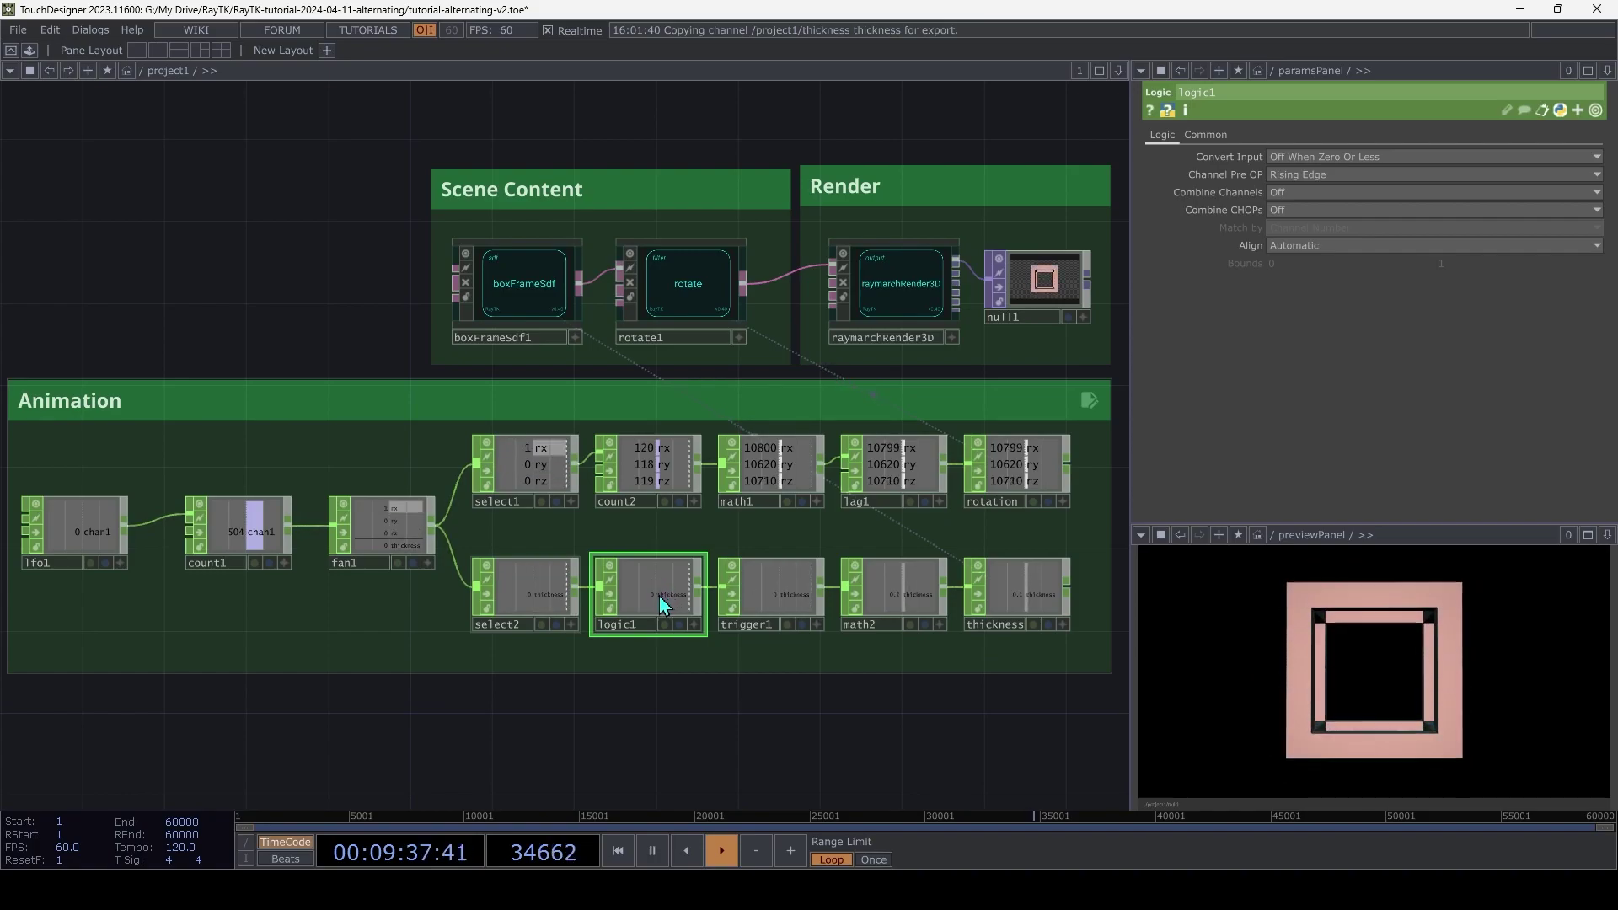
{"action": "left_click", "coordinate": [763, 589]}
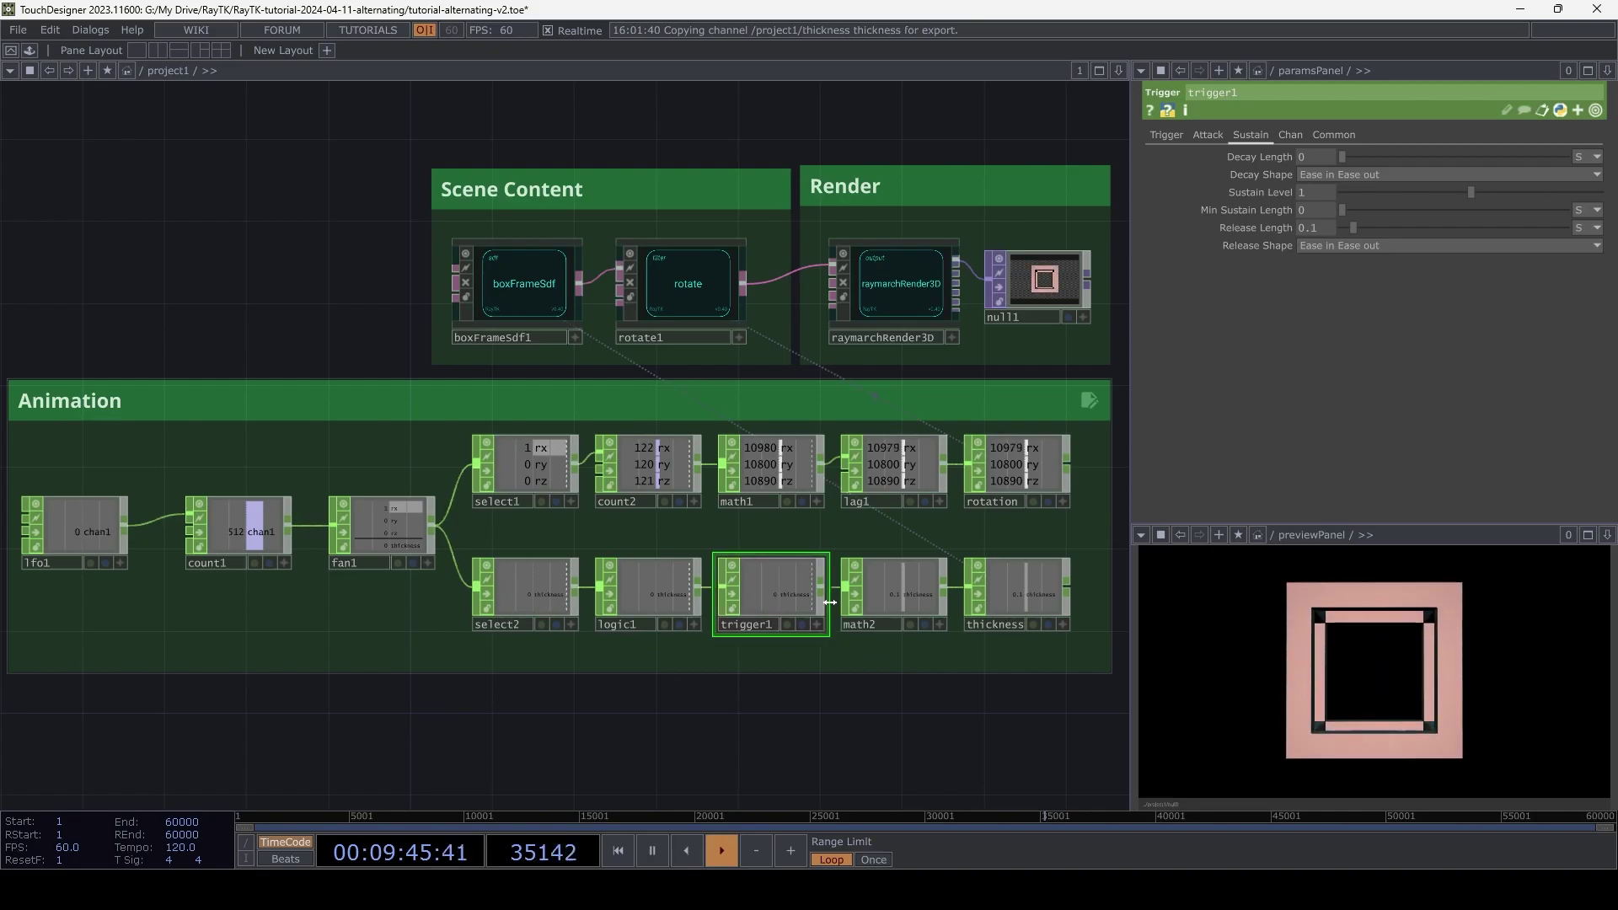
{"action": "left_click", "coordinate": [892, 599]}
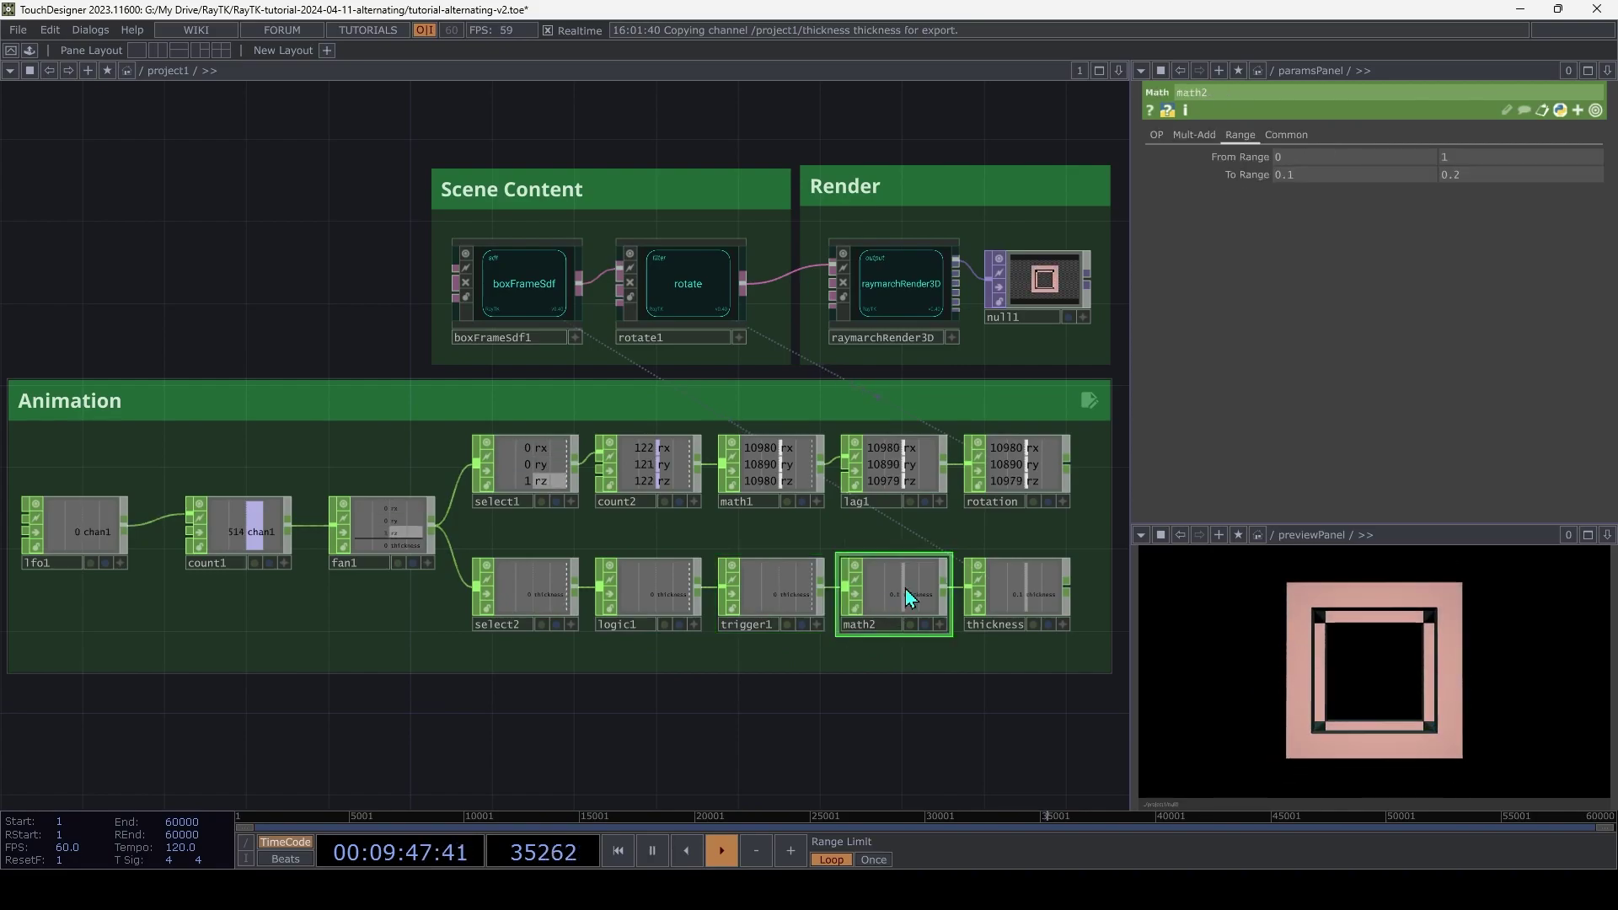
{"action": "left_click", "coordinate": [534, 295]}
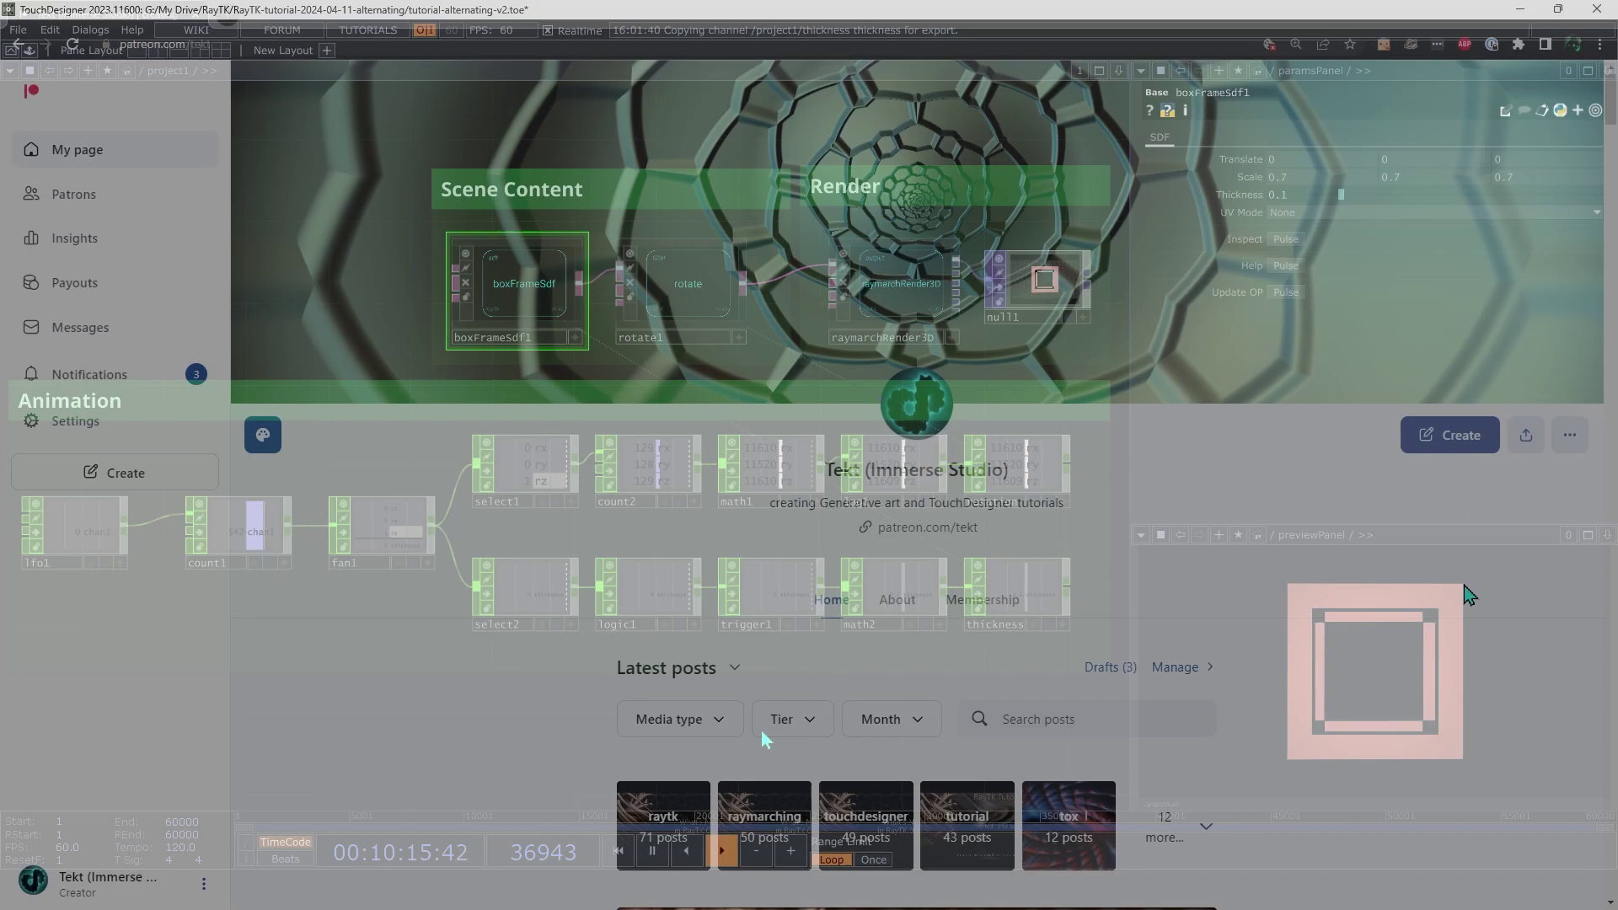
Scroll down the Patreon creator page past the Twisted Boxes and Subdivision Grid tutorial posts
{"action": "scroll", "coordinate": [1451, 594], "scroll_direction": "down", "scroll_amount": 10}
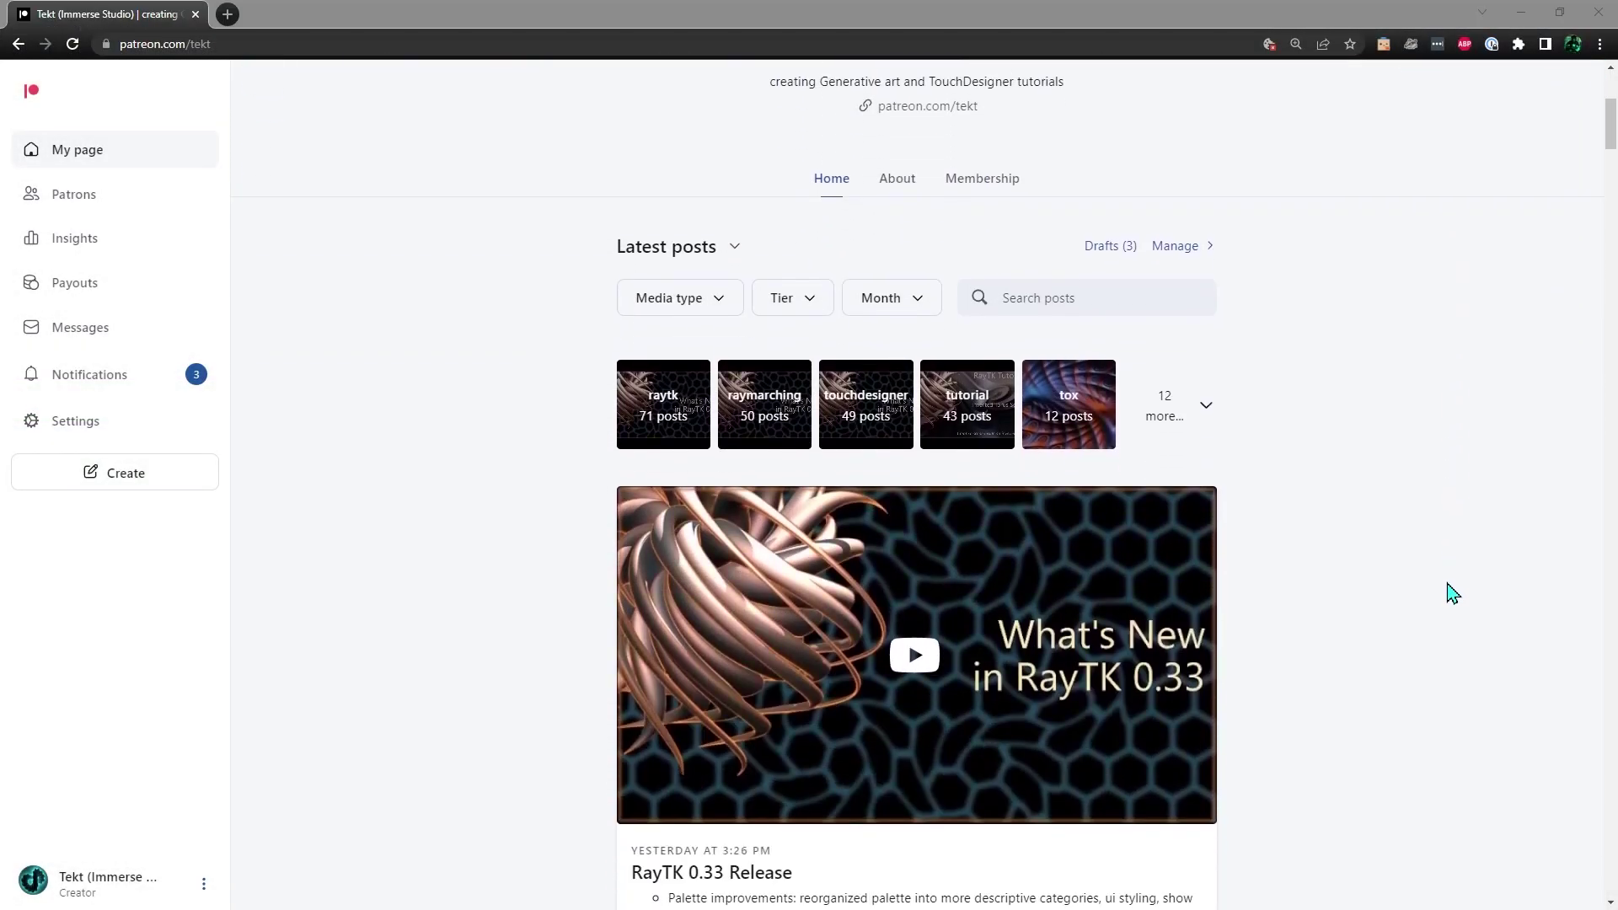
{"action": "scroll", "coordinate": [1449, 599], "scroll_direction": "down", "scroll_amount": 12}
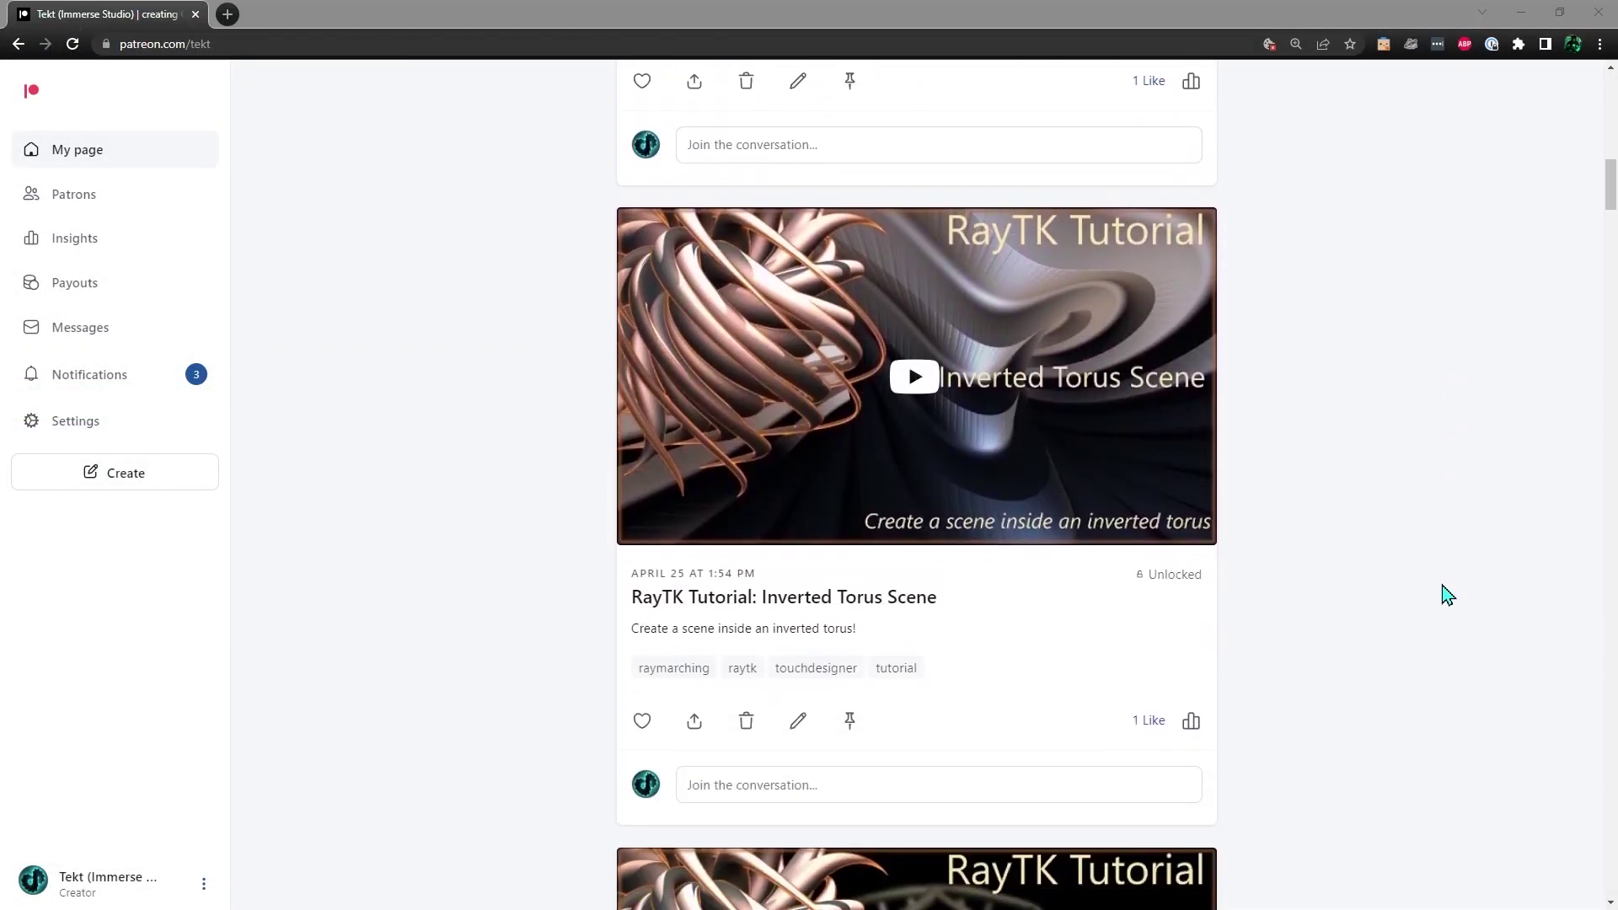
{"action": "scroll", "coordinate": [1446, 598], "scroll_direction": "down", "scroll_amount": 14}
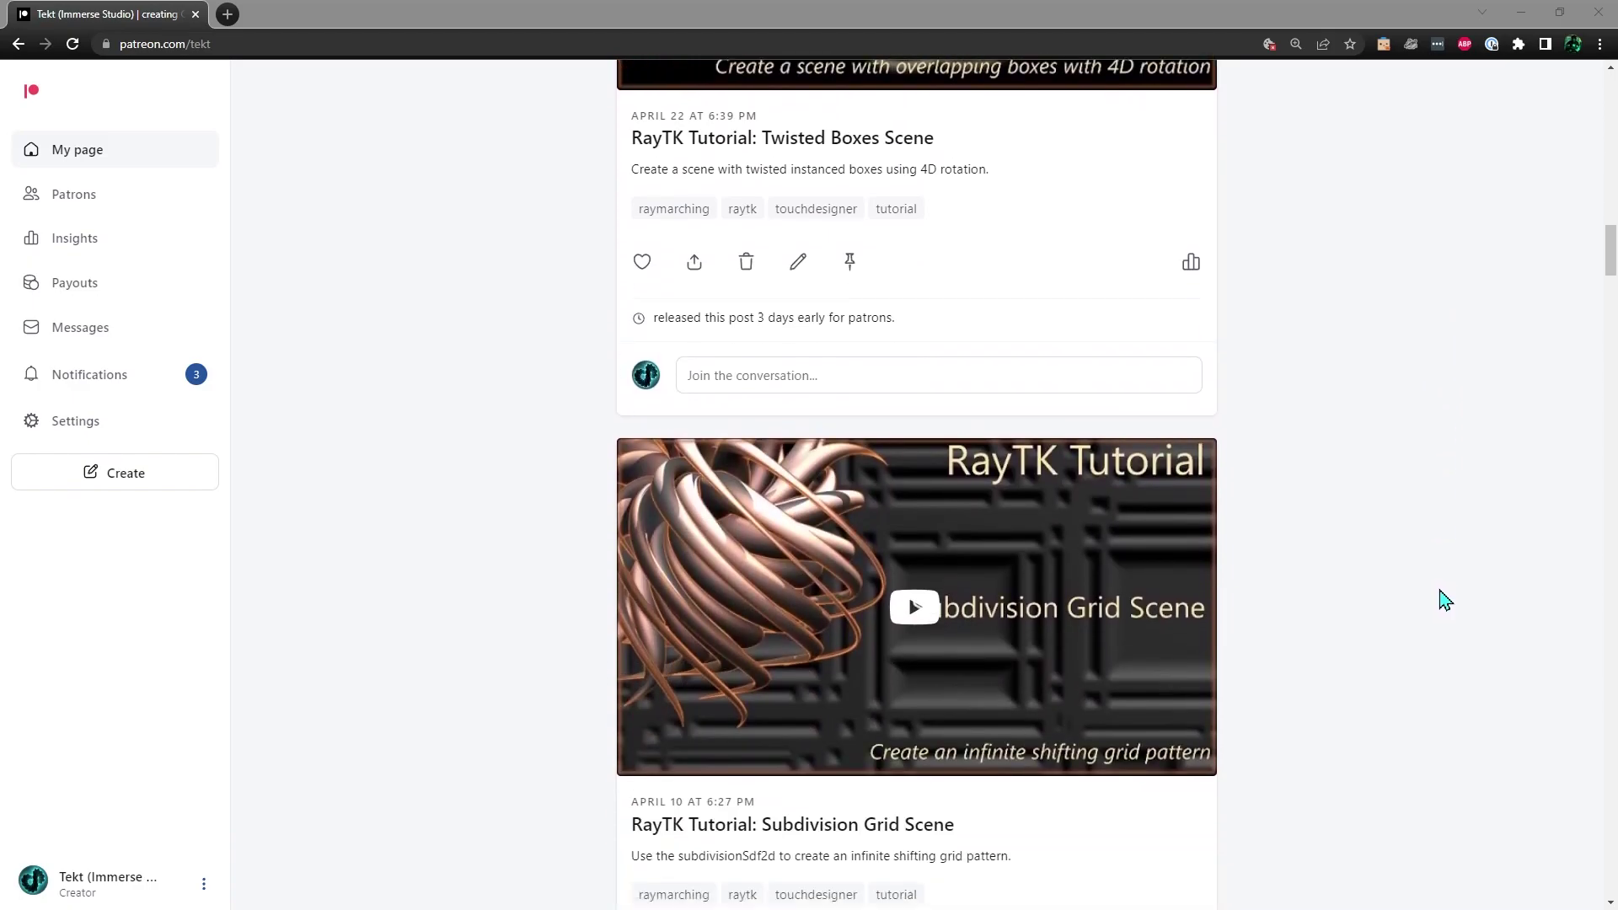